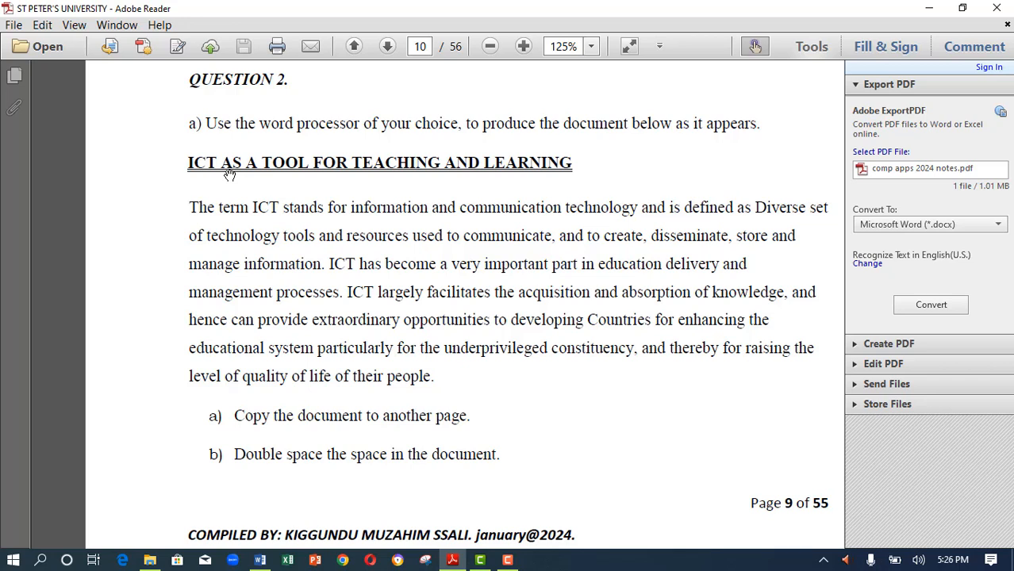
Step: Read tasks c) to g) on page 11 of the exercise PDF, then minimize Adobe Reader
scroll(263, 262, down, 1)
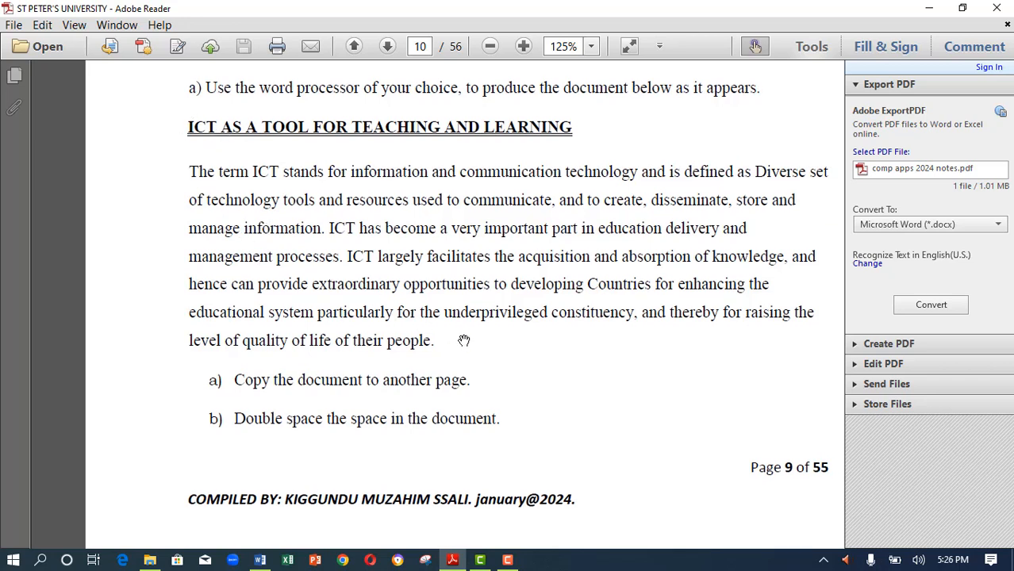
scroll(374, 346, down, 1)
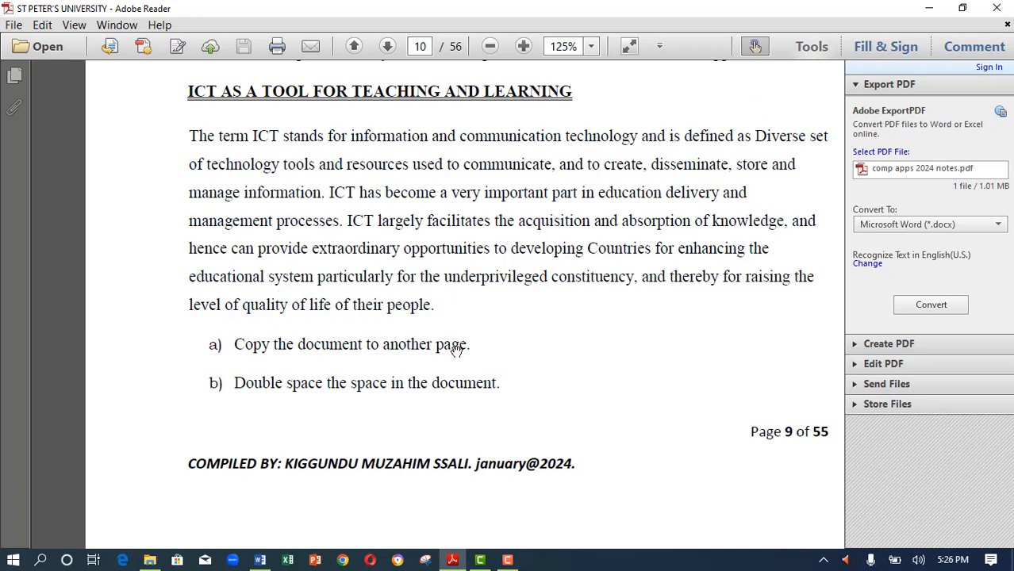
scroll(425, 342, down, 1)
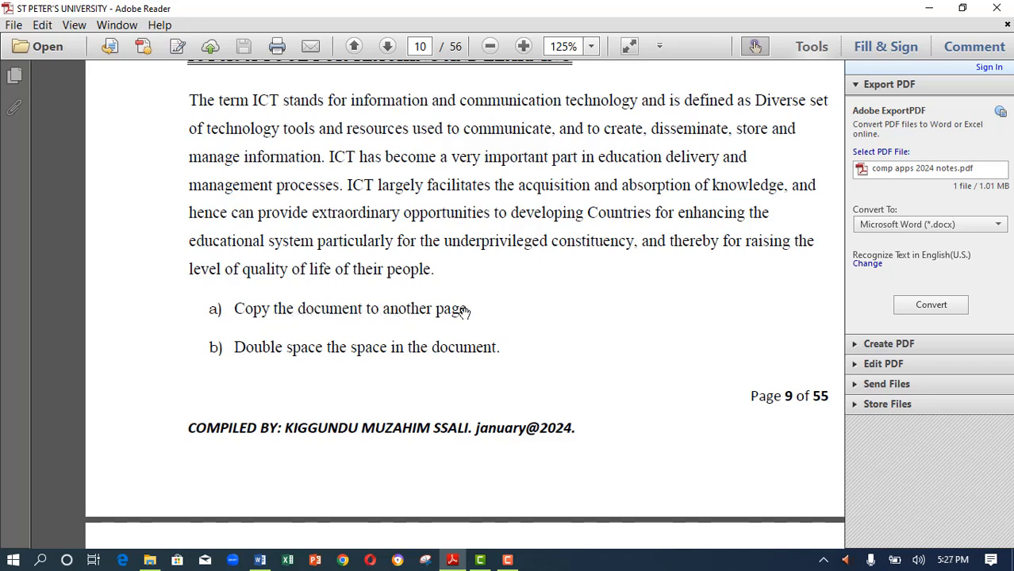
scroll(252, 364, down, 1)
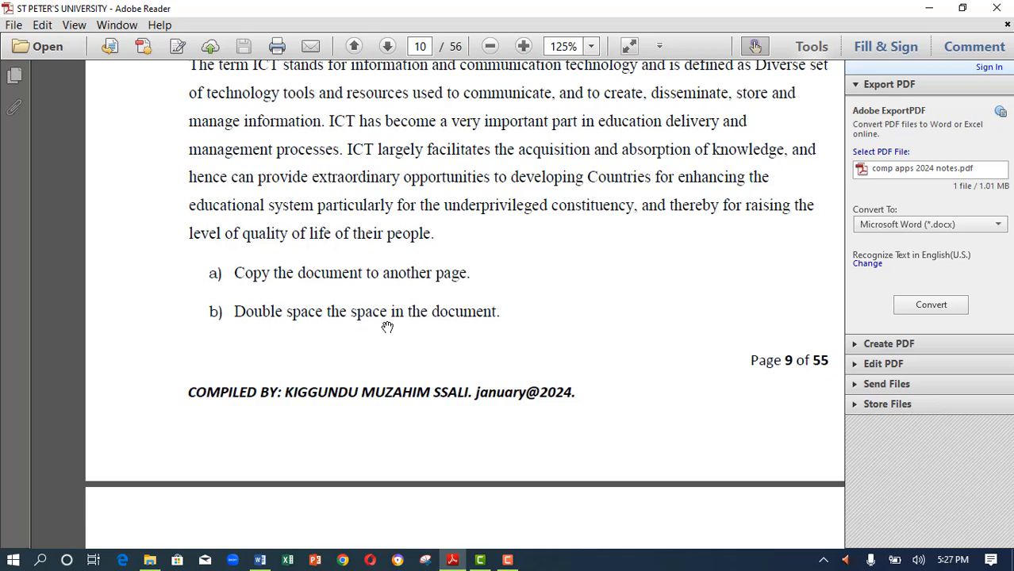
scroll(387, 327, down, 1)
scroll(452, 278, down, 5)
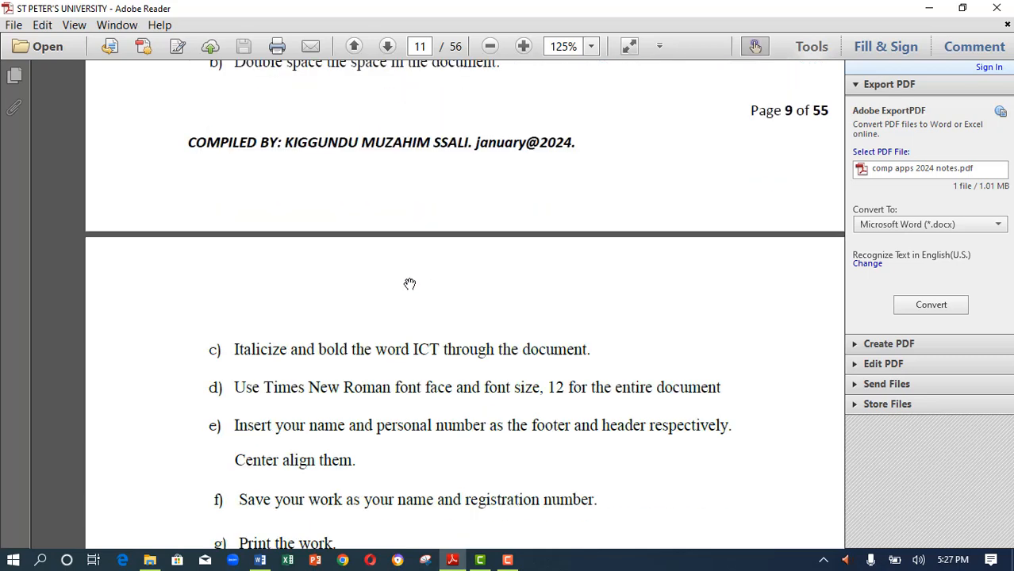
scroll(238, 305, down, 2)
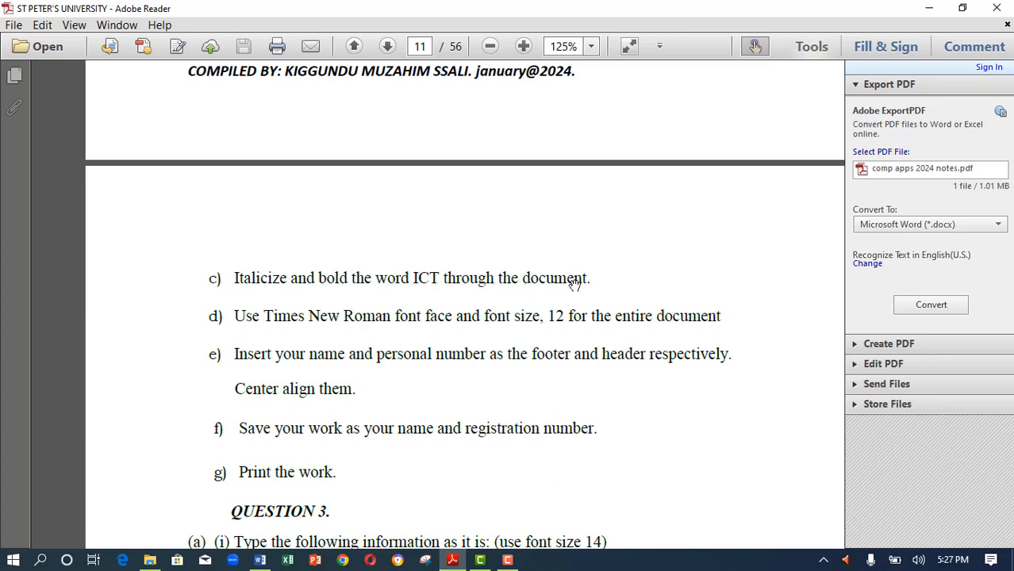
scroll(351, 311, down, 1)
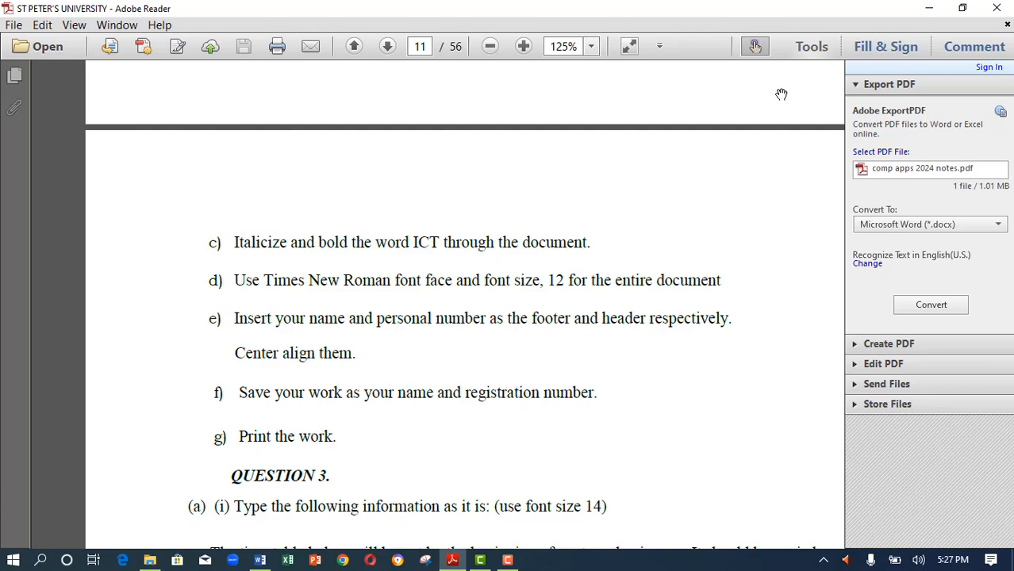
click(924, 7)
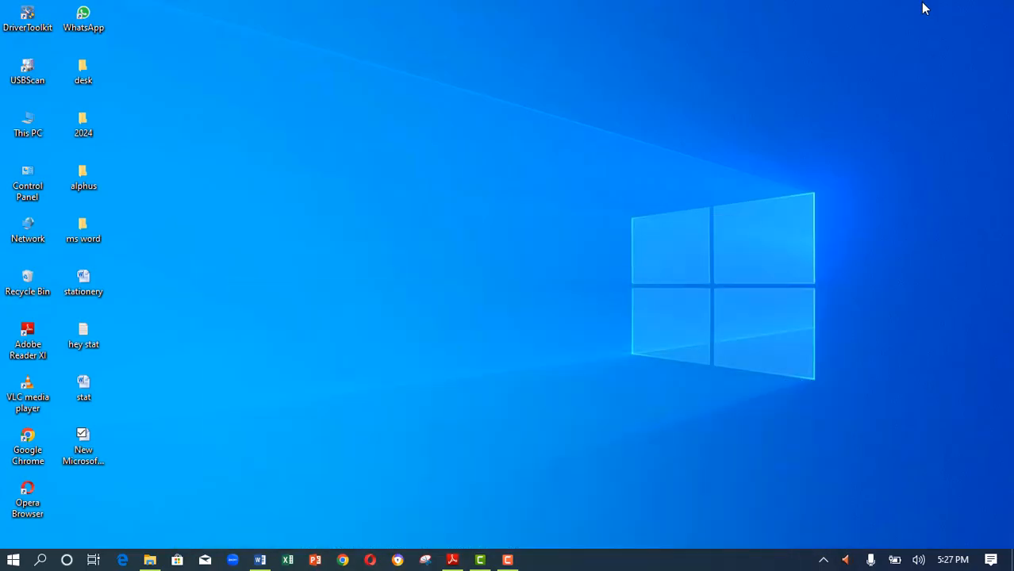
Step: Open the ms word desktop folder and position its Explorer window
double_click(88, 231)
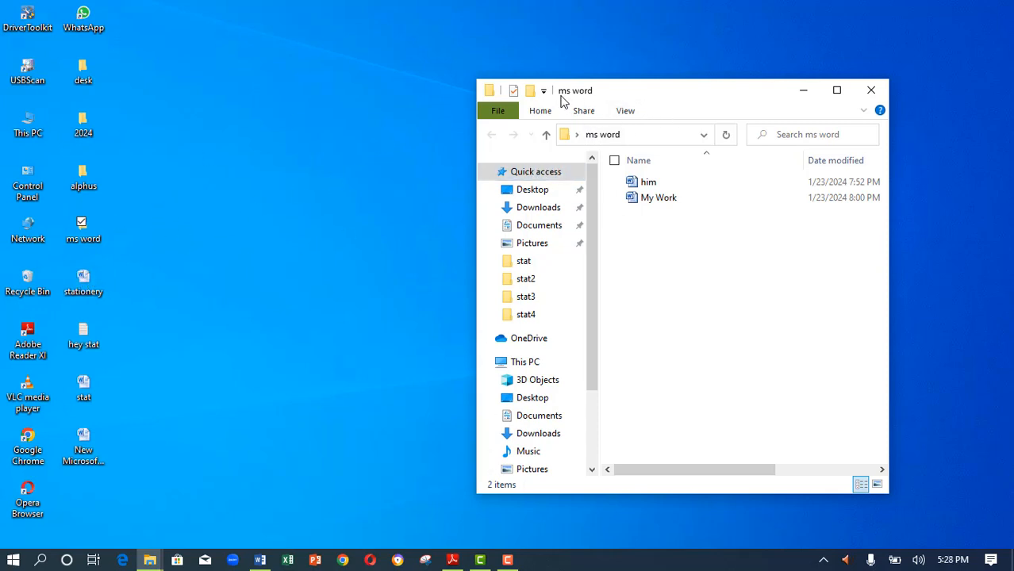
drag(661, 99, 454, 91)
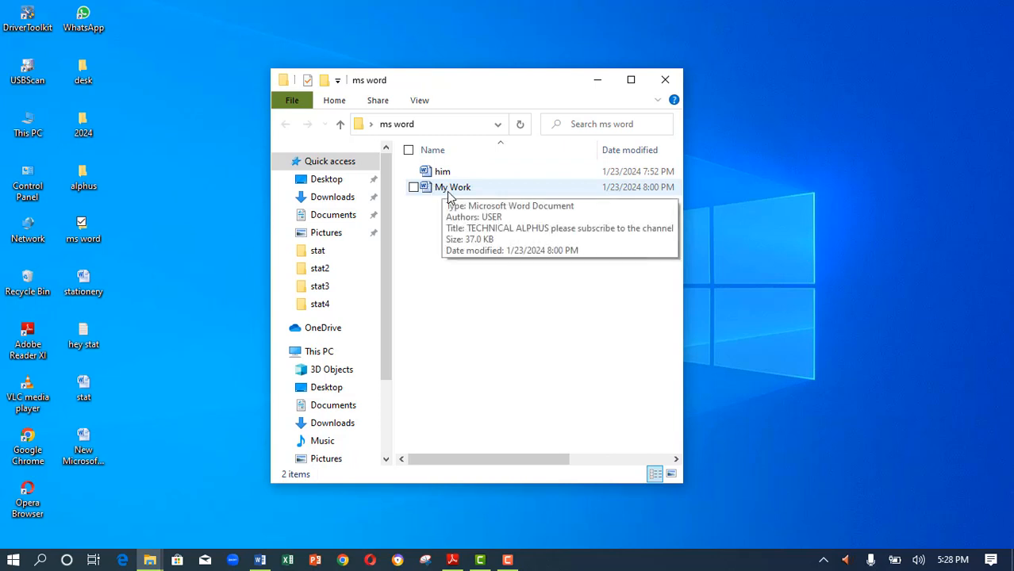
drag(488, 94, 549, 94)
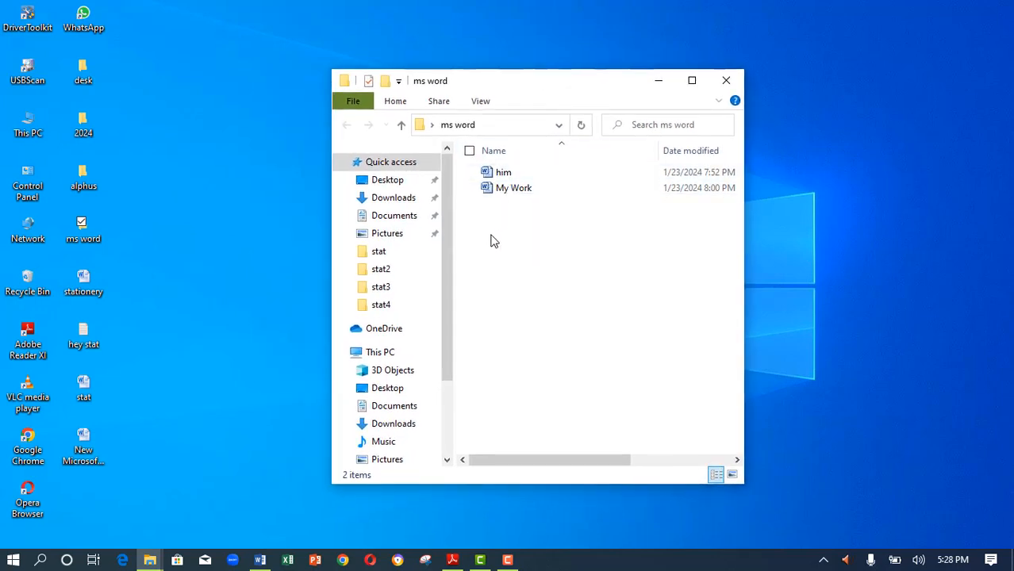
drag(504, 88, 491, 80)
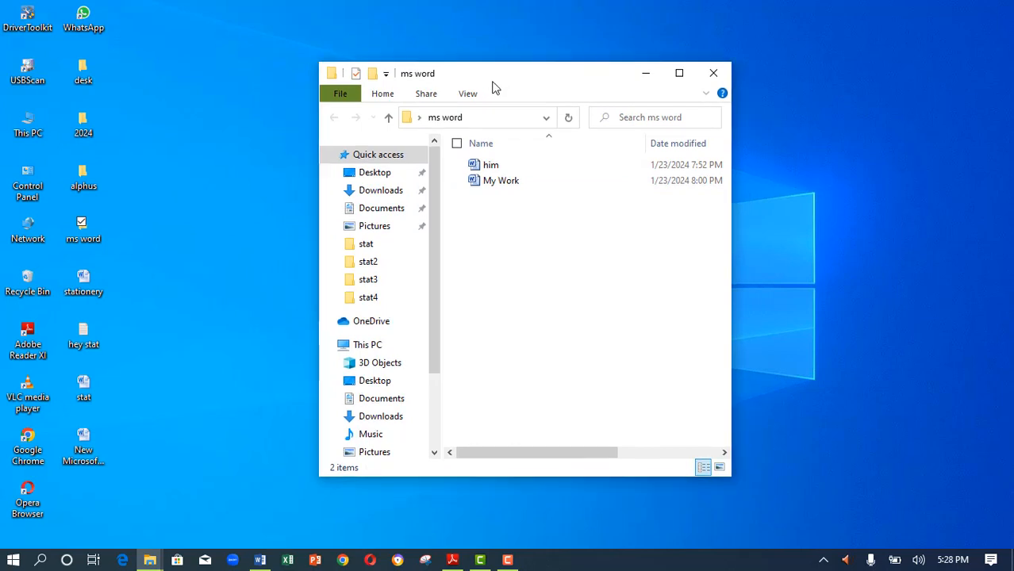
Step: Create a new Word document named 'muzahim' in the ms word folder
right_click(494, 215)
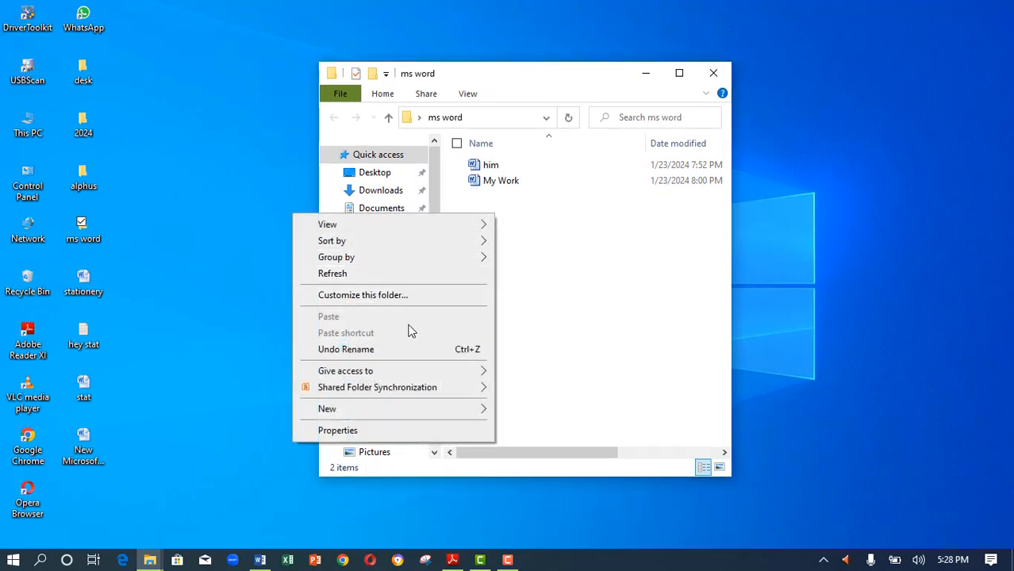
mouse_move(453, 409)
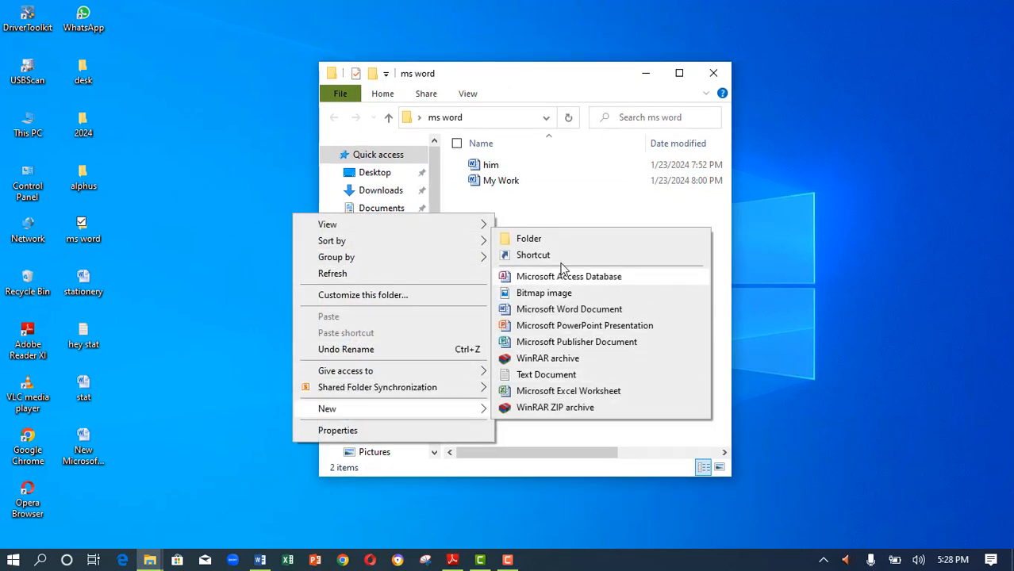
click(567, 311)
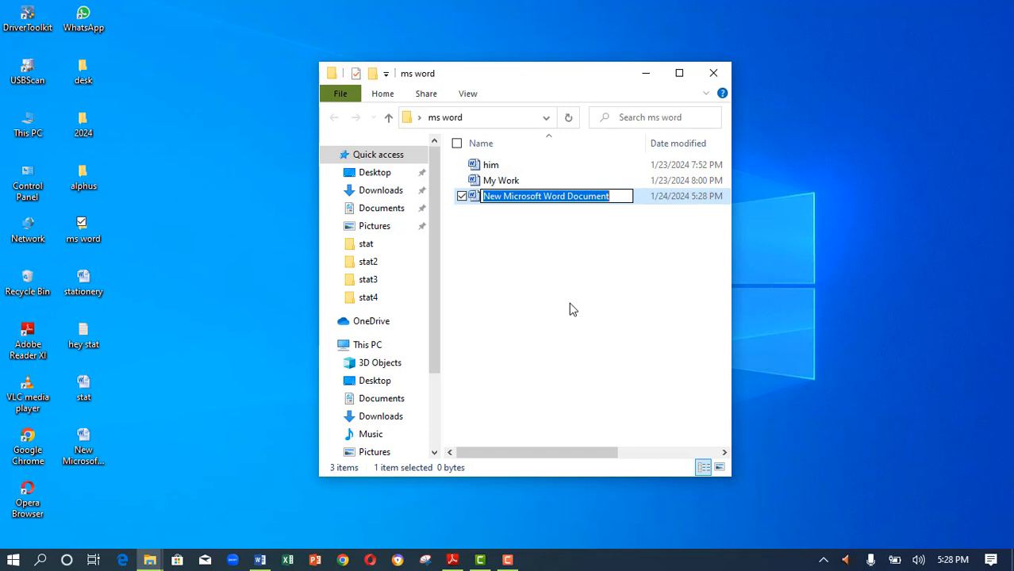
text(muzah)
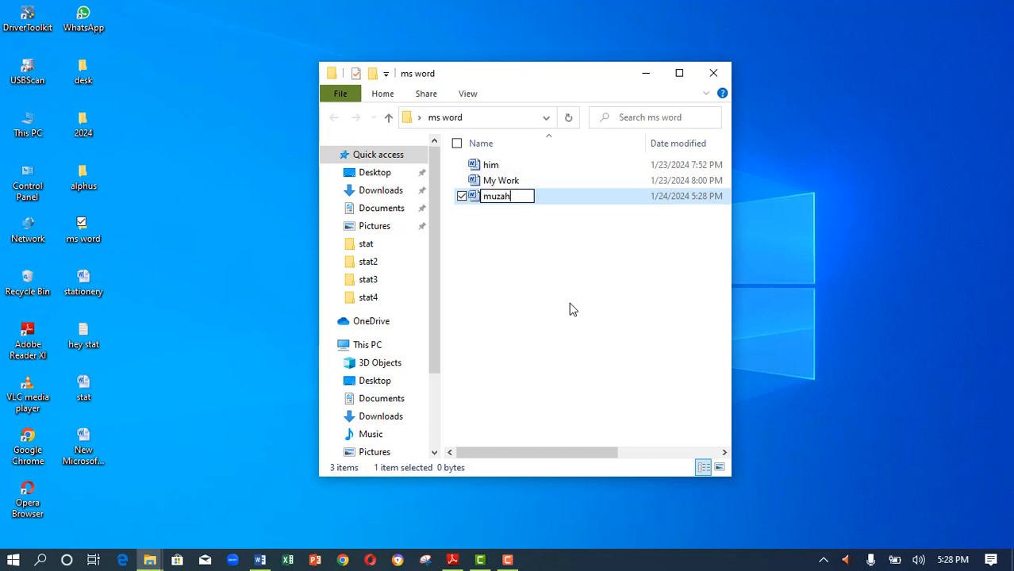
text(im)
key(Return)
Step: Open the 'muzahim' document in Word
click(568, 308)
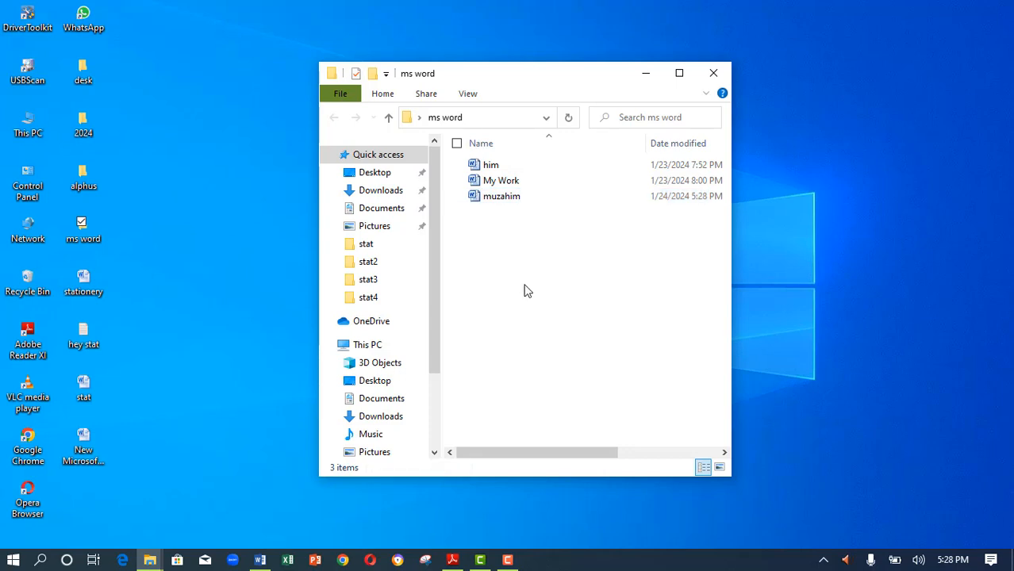
click(498, 204)
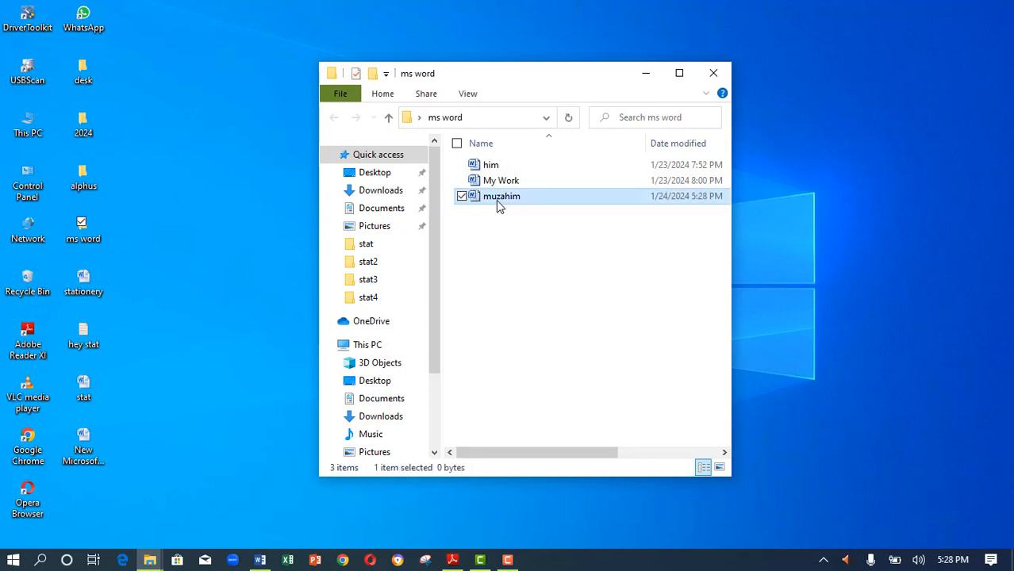
right_click(490, 204)
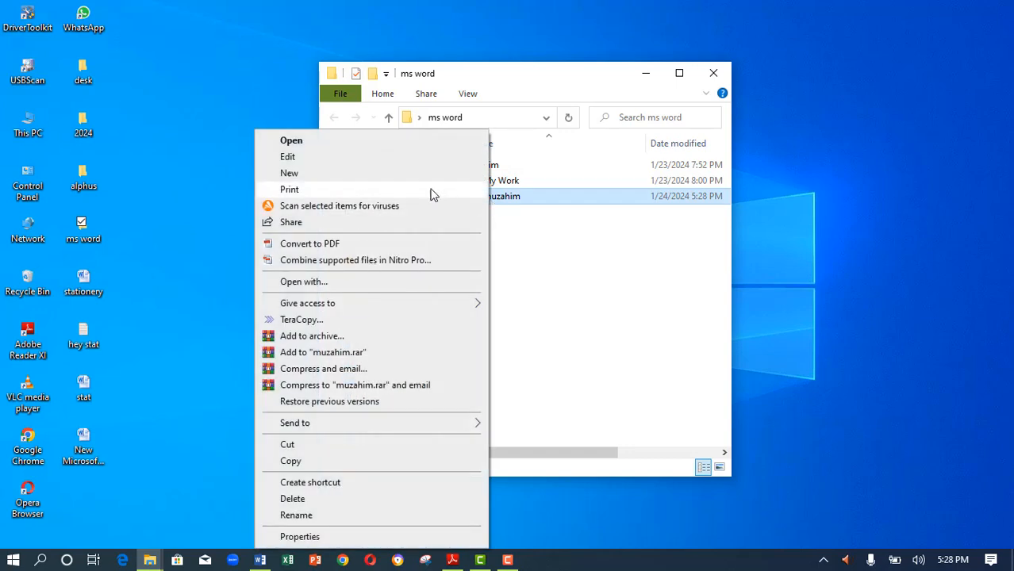
click(365, 142)
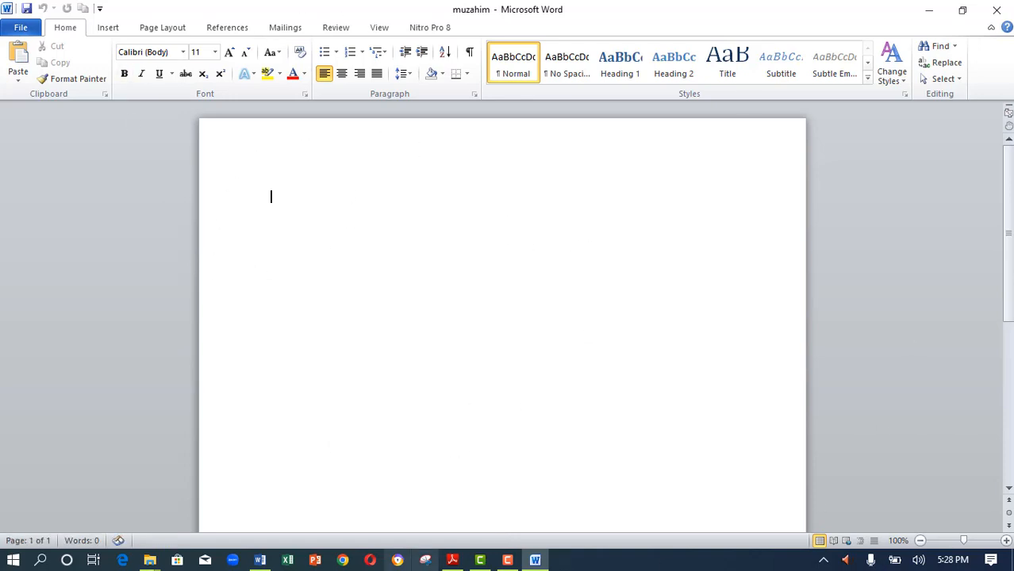
Step: Recheck the ICT passage on page 10 of the exercise PDF
click(452, 562)
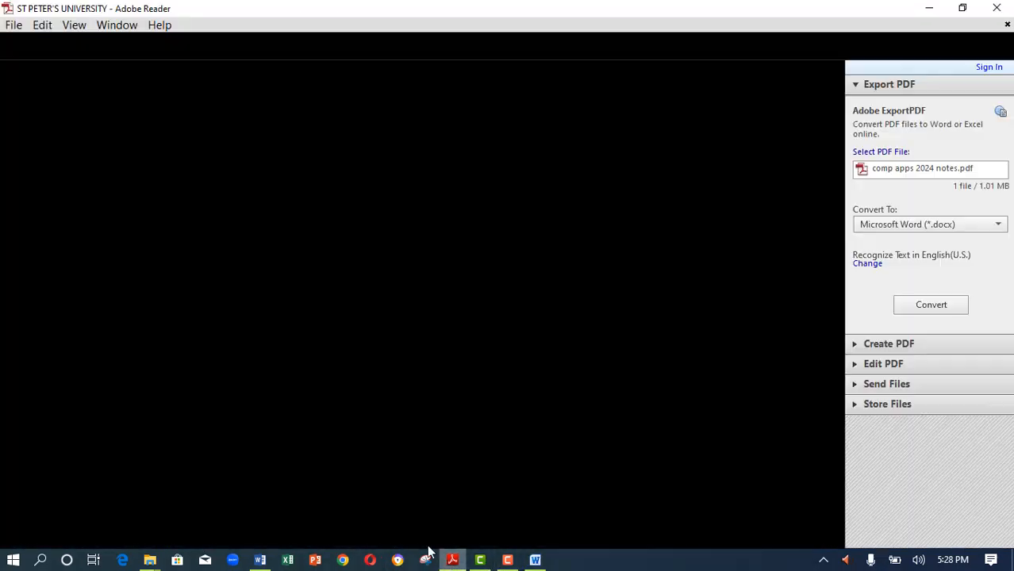
scroll(298, 327, up, 3)
scroll(298, 327, up, 8)
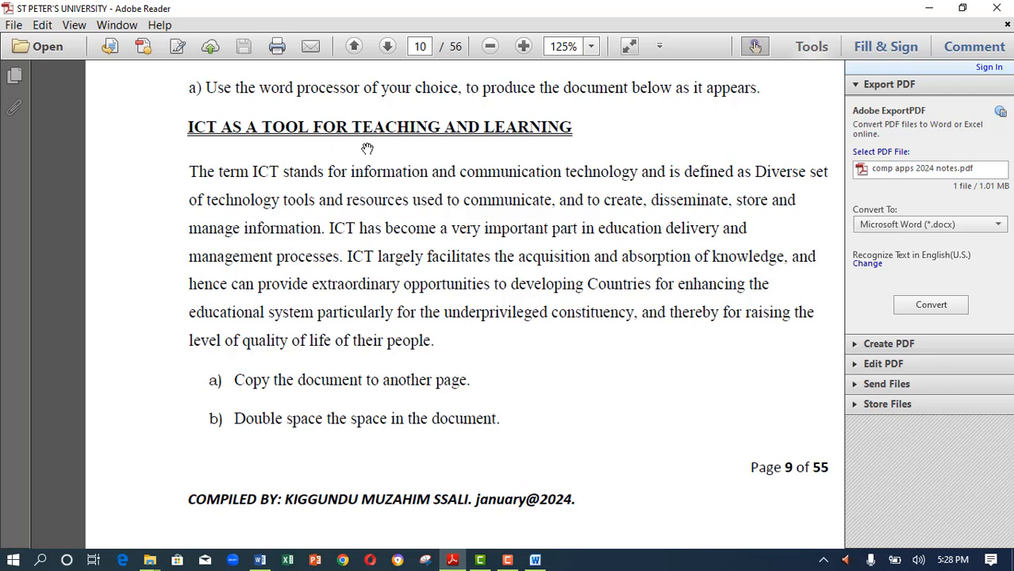
Step: Minimize Adobe Reader and Word, and select the alphus folder on the desktop
click(928, 8)
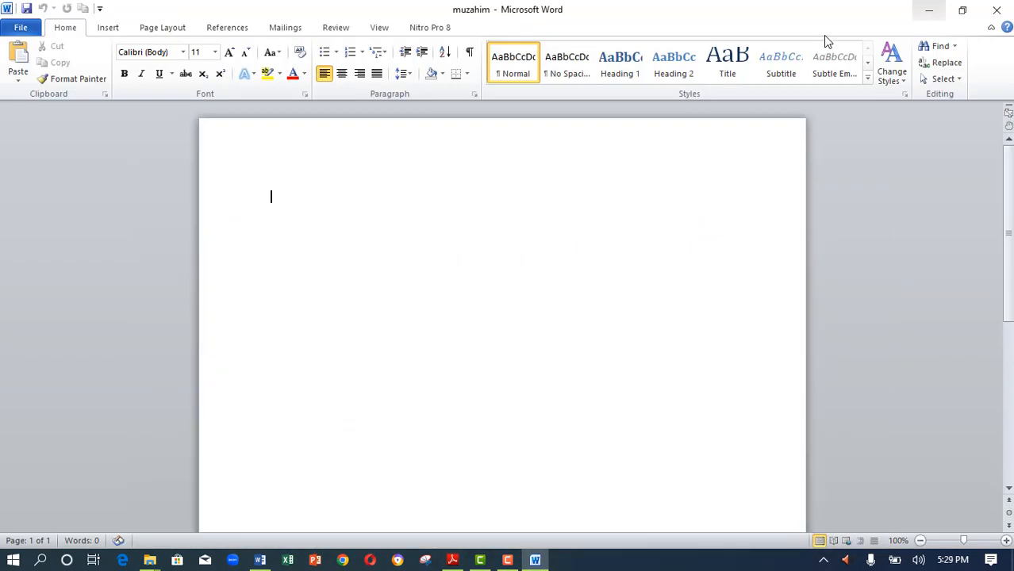
click(928, 9)
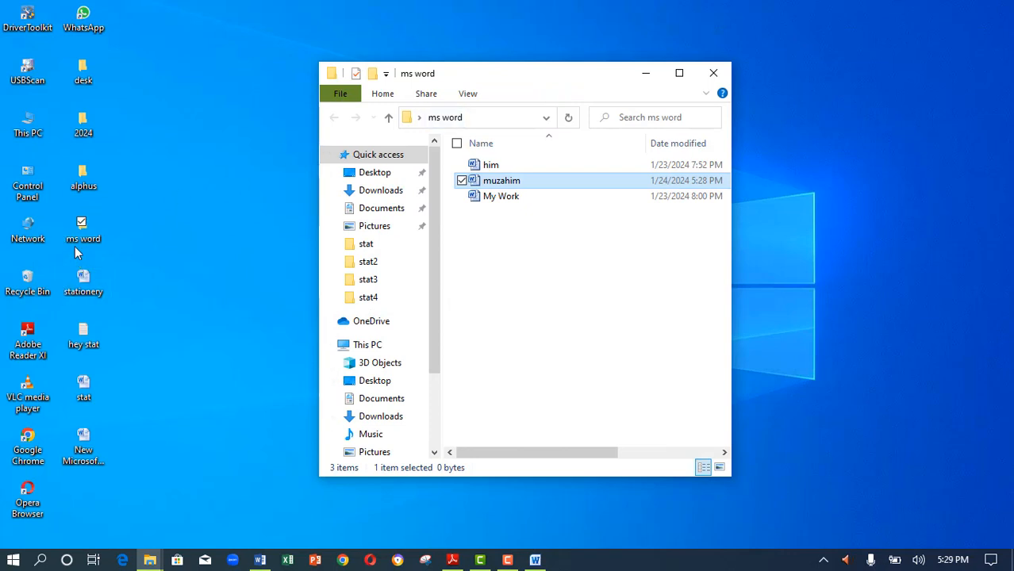
click(91, 180)
Step: Open the alphus folder and select the 'ict as a tool' document
double_click(92, 180)
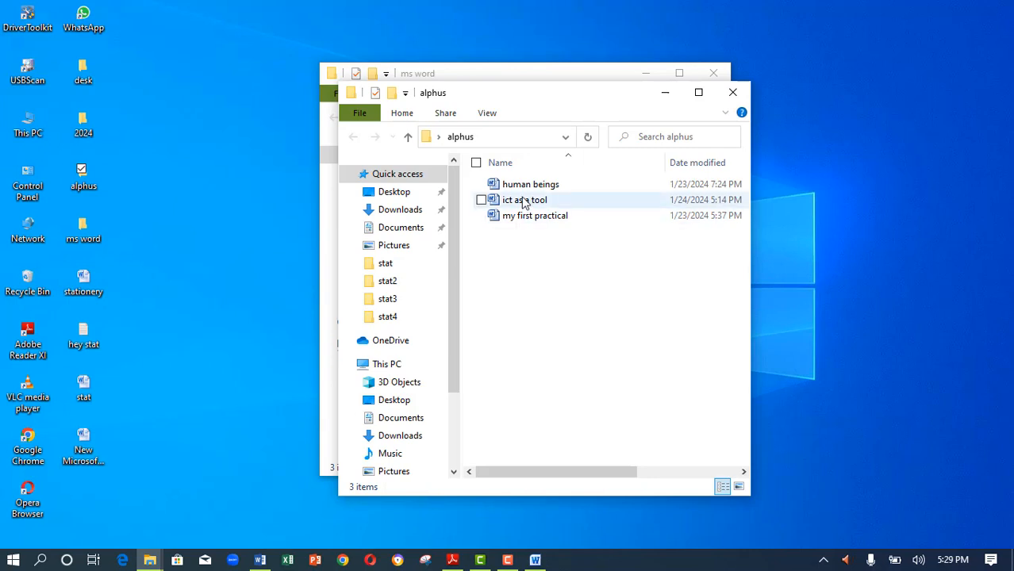
click(524, 204)
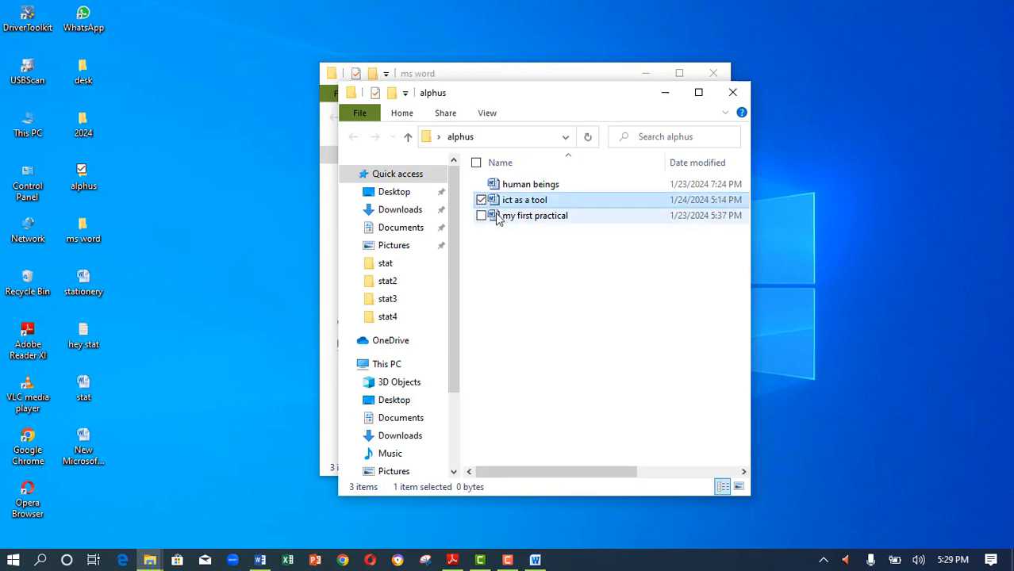
drag(554, 101, 603, 118)
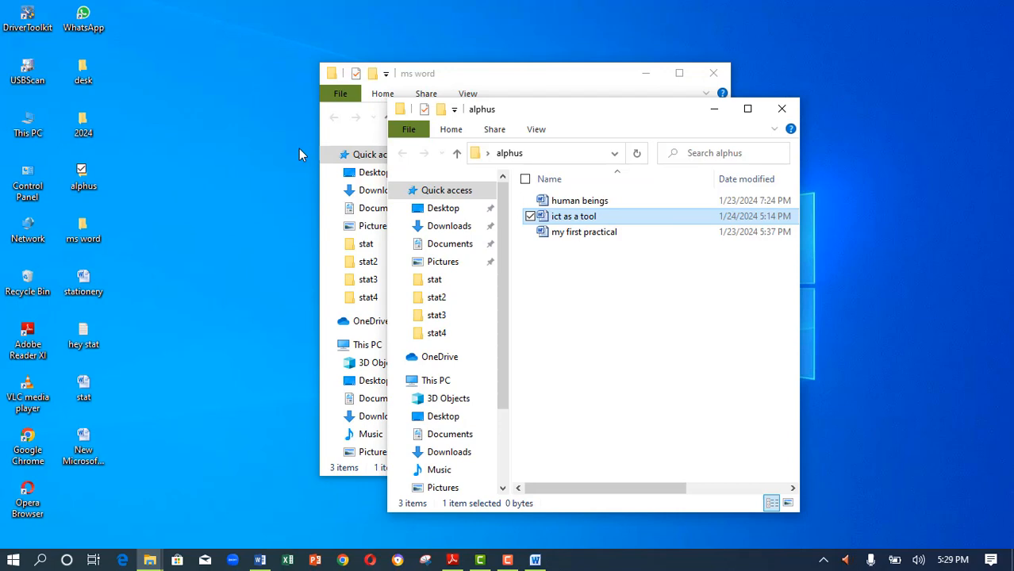
Step: Open the MORISOT (K:) drive from This PC, creating a desktop shortcut to it
click(34, 135)
double_click(34, 135)
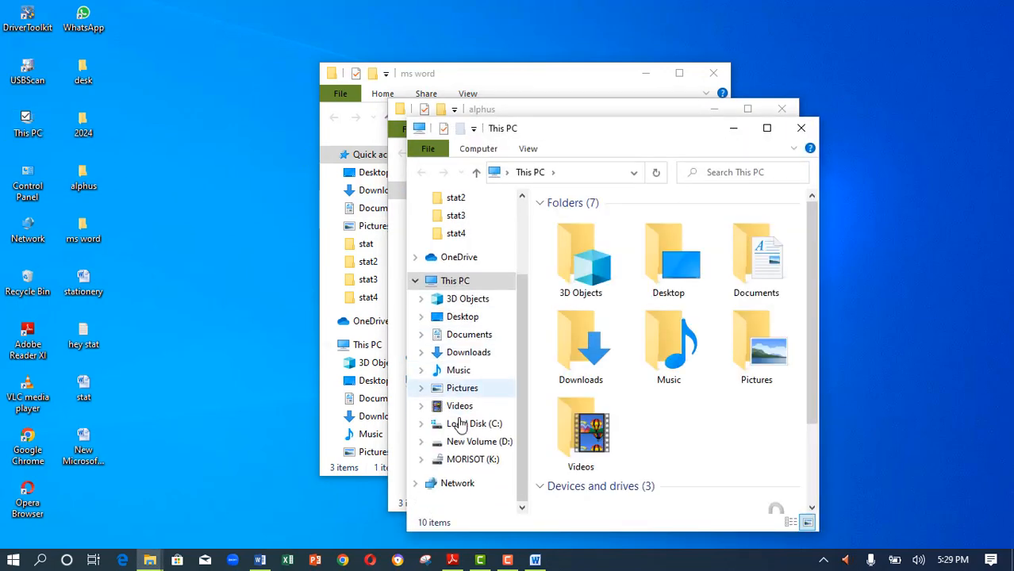
click(471, 467)
drag(471, 468, 842, 191)
drag(655, 143, 558, 145)
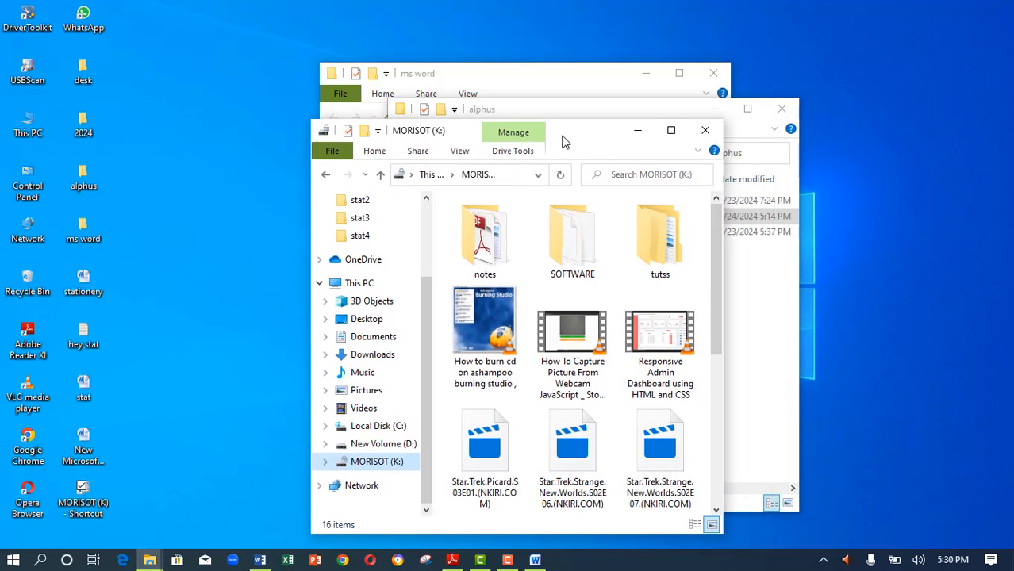
Step: Open 'comp apps 2024 notes' from the drive's notes folder in Word
click(489, 251)
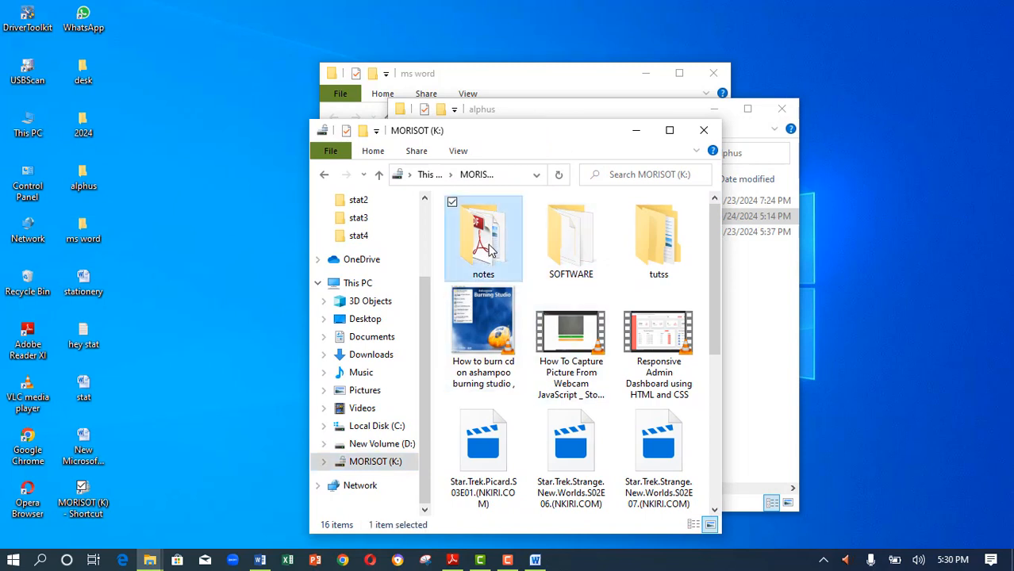
double_click(489, 251)
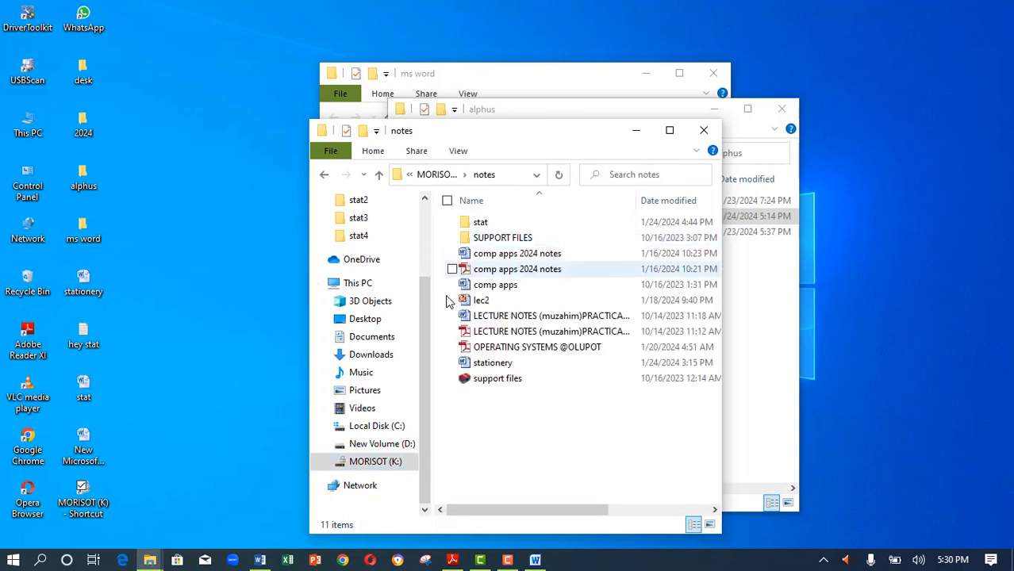
click(497, 259)
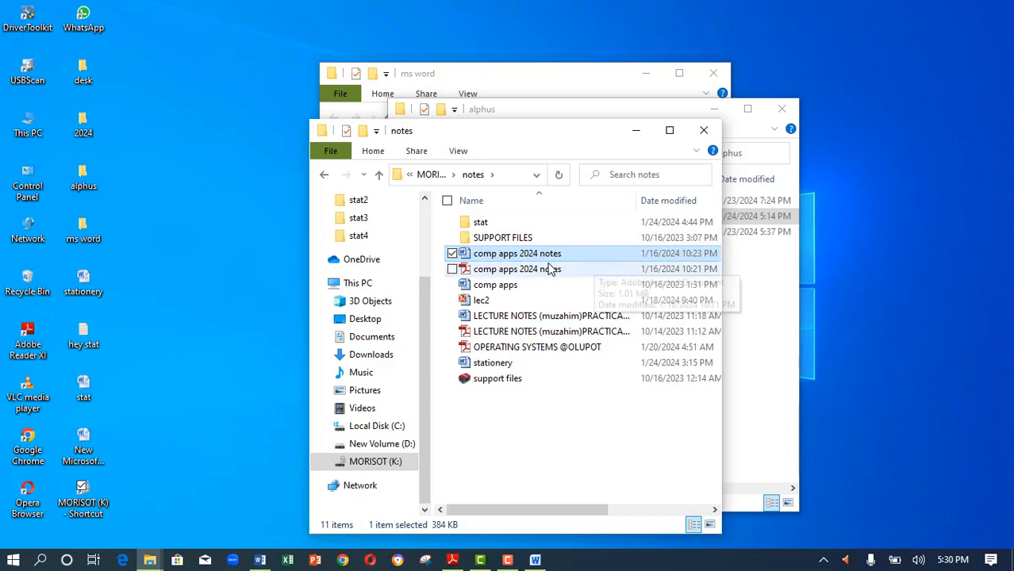
key(Return)
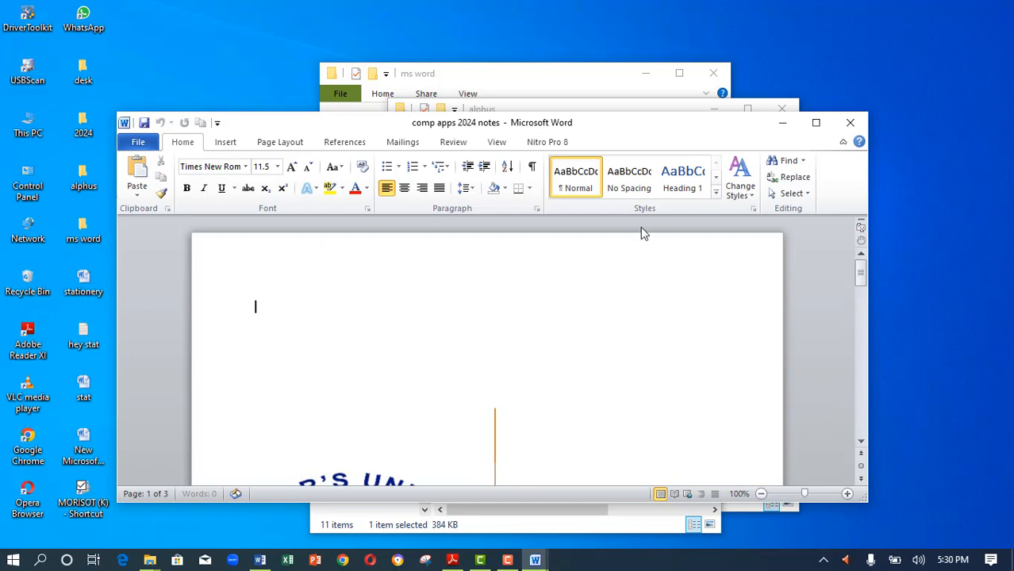
Step: Copy the 'ICT AS A TOOL FOR TEACHING AND LEARNING' heading and paragraph, then minimize the notes
click(815, 122)
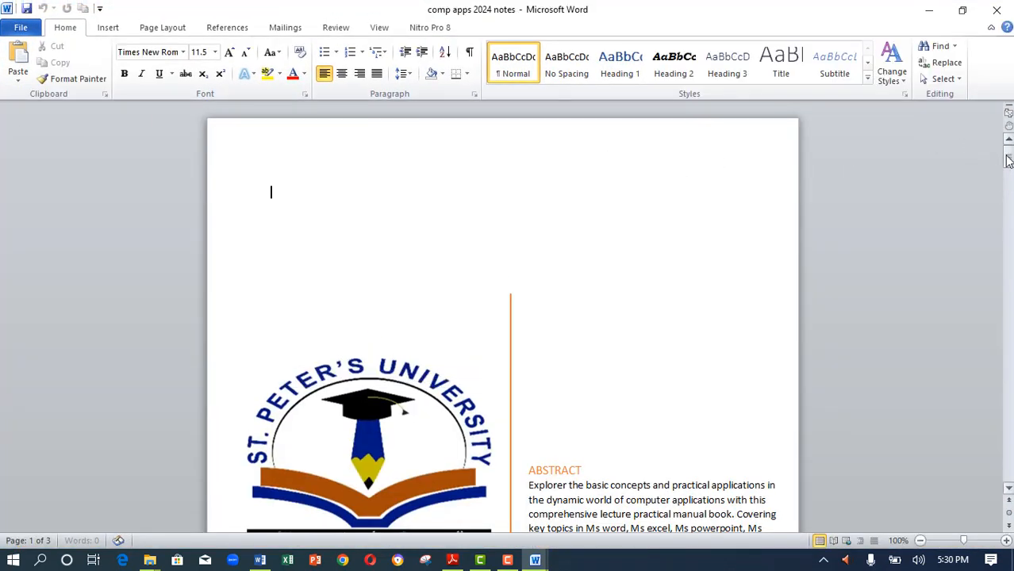
drag(1008, 157, 994, 410)
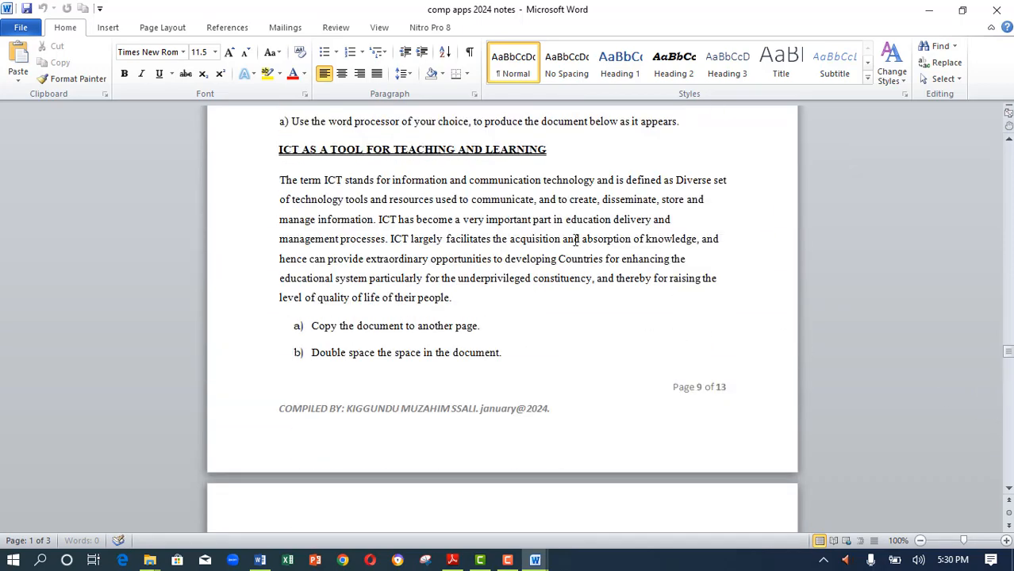
drag(278, 149, 471, 296)
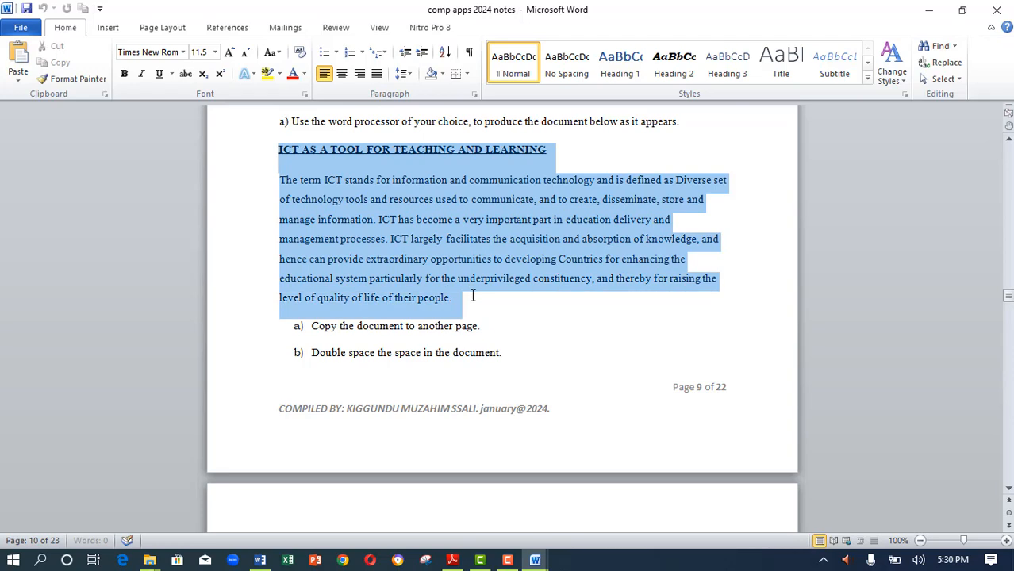
right_click(382, 209)
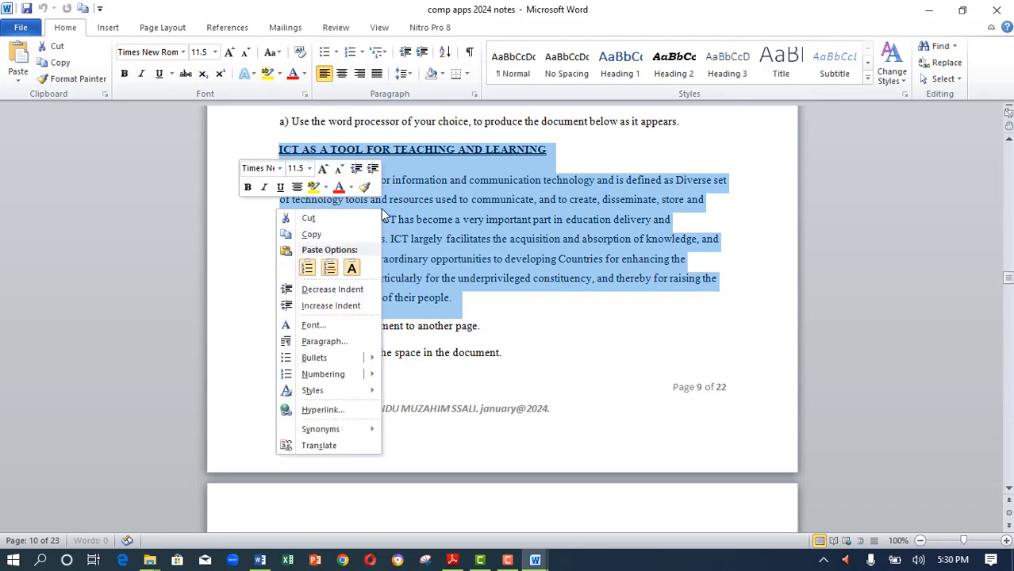
click(311, 236)
click(927, 11)
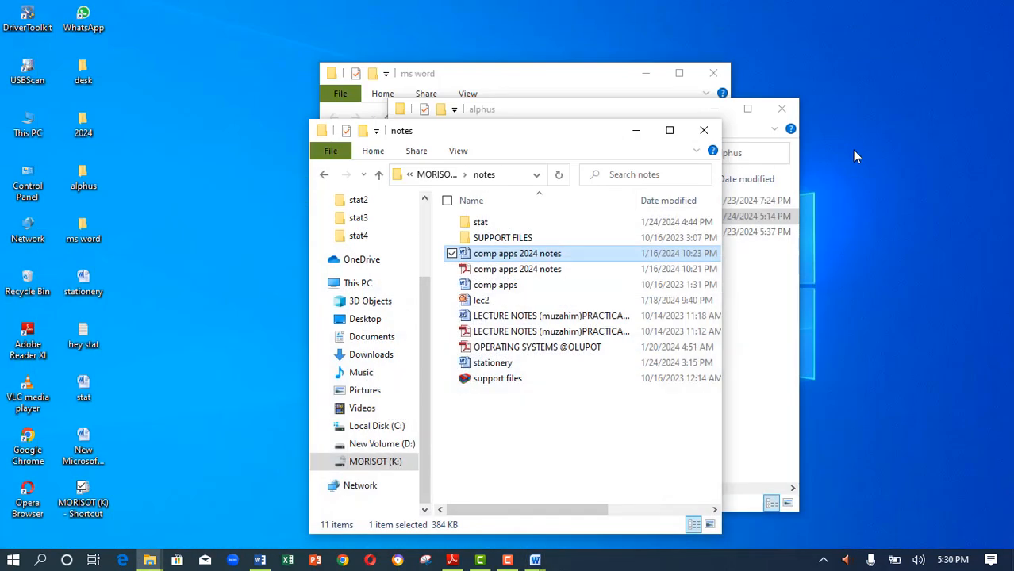
Step: Paste the ICT heading and paragraph into 'muzahim' keeping source formatting
click(533, 561)
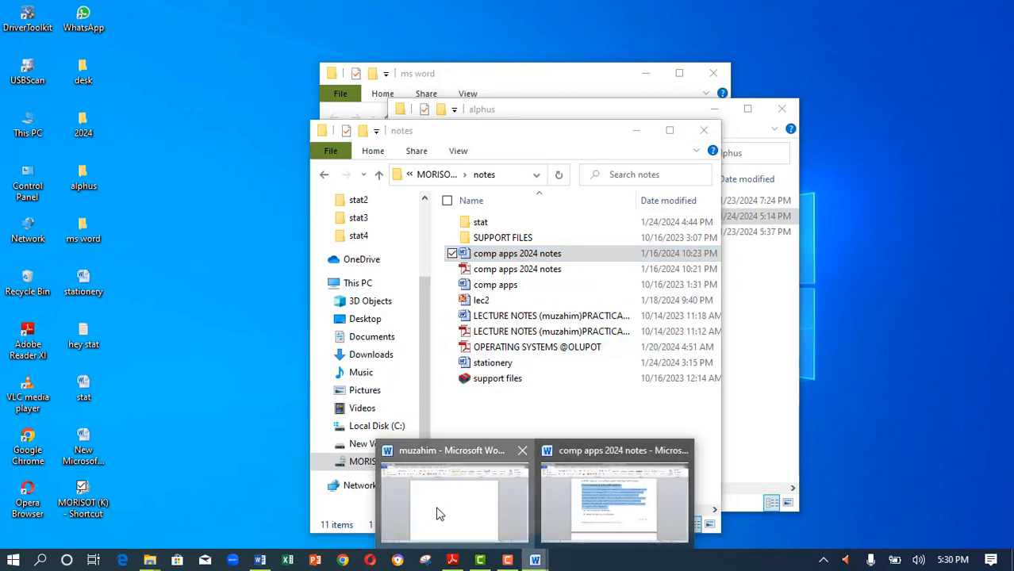
click(439, 514)
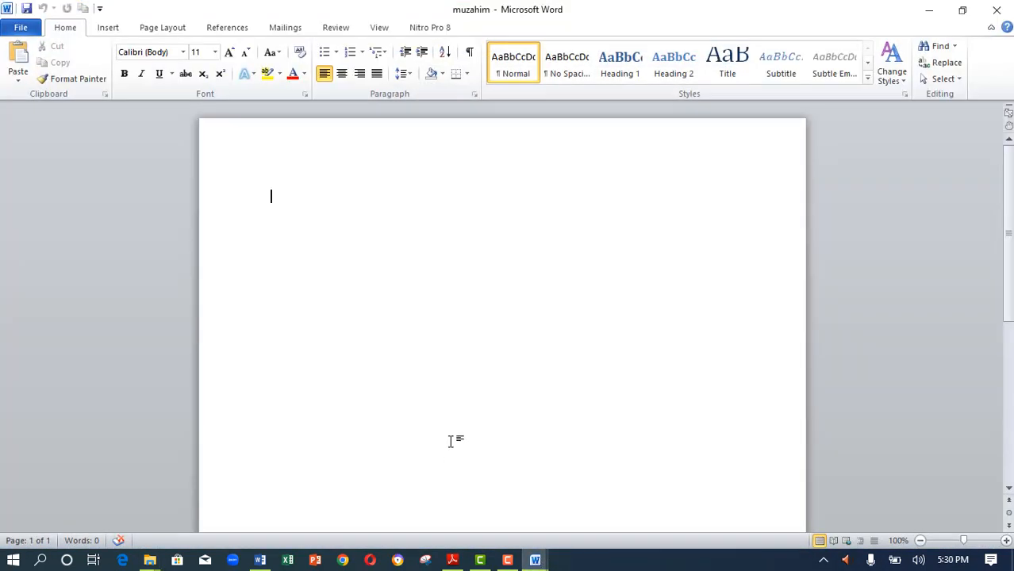
right_click(274, 196)
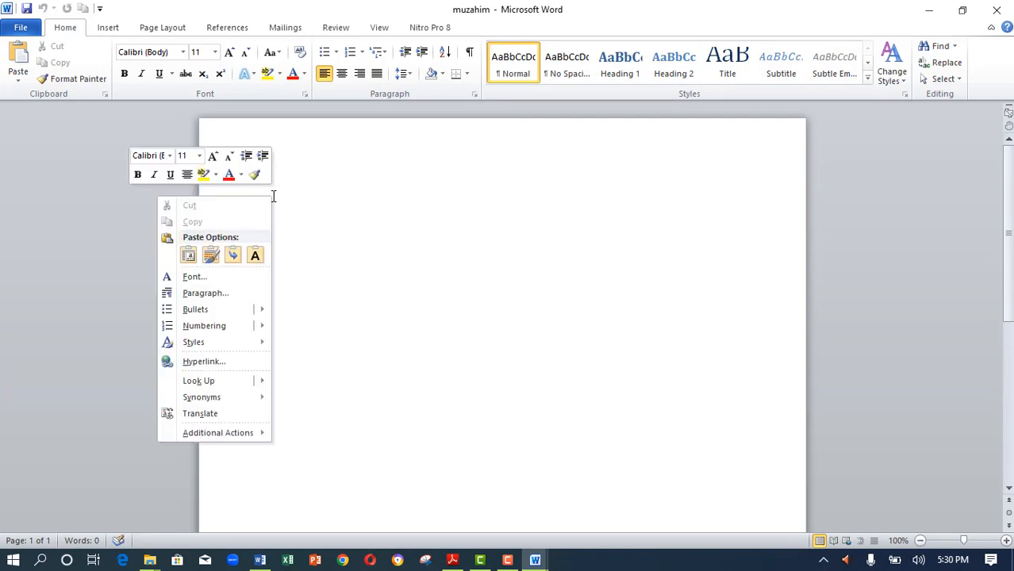
click(188, 255)
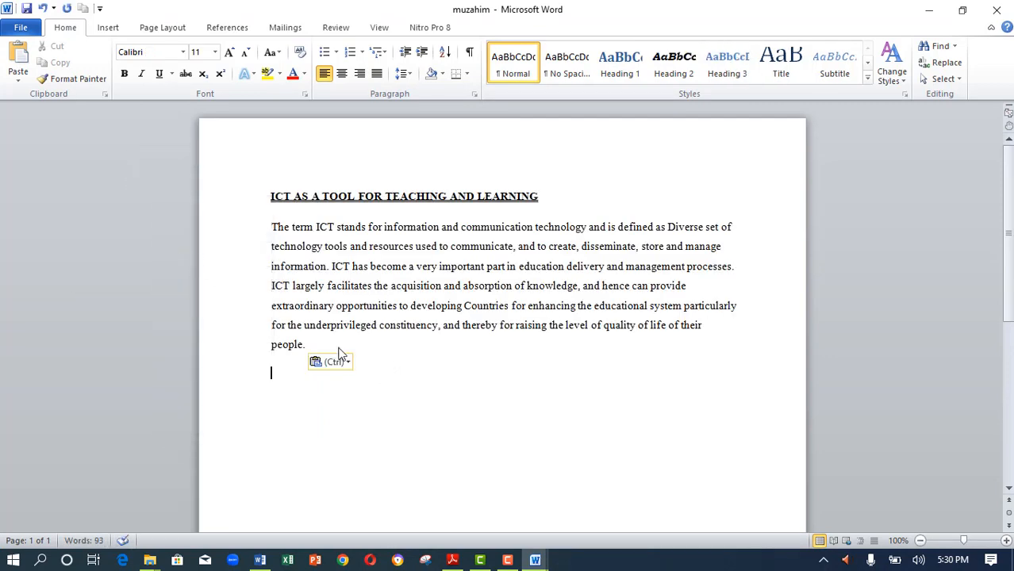
Step: Save the 93-word 'muzahim' document, then bring up the exercise PDF
click(26, 8)
click(26, 10)
scroll(475, 484, down, 2)
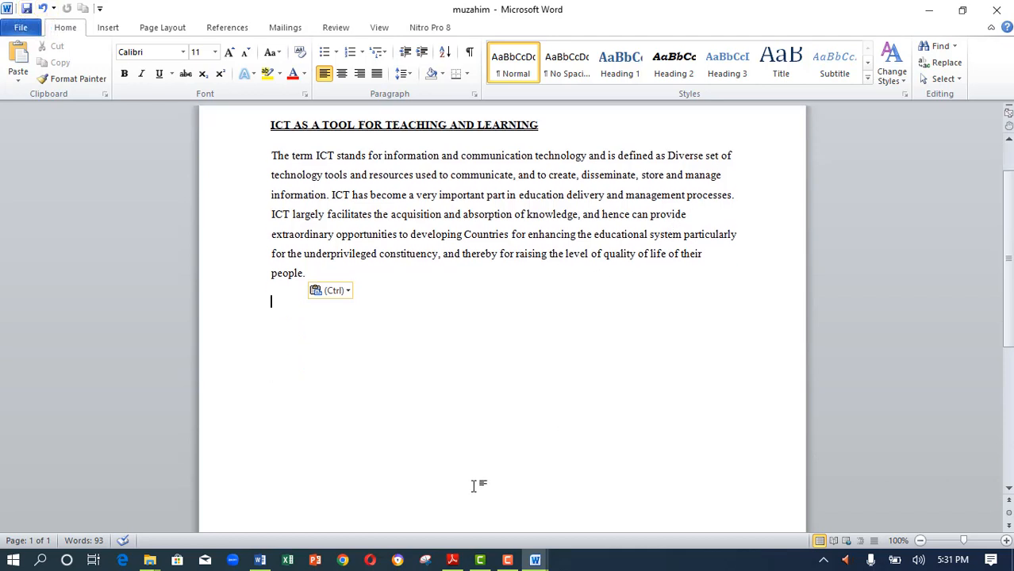
scroll(476, 484, up, 2)
click(453, 560)
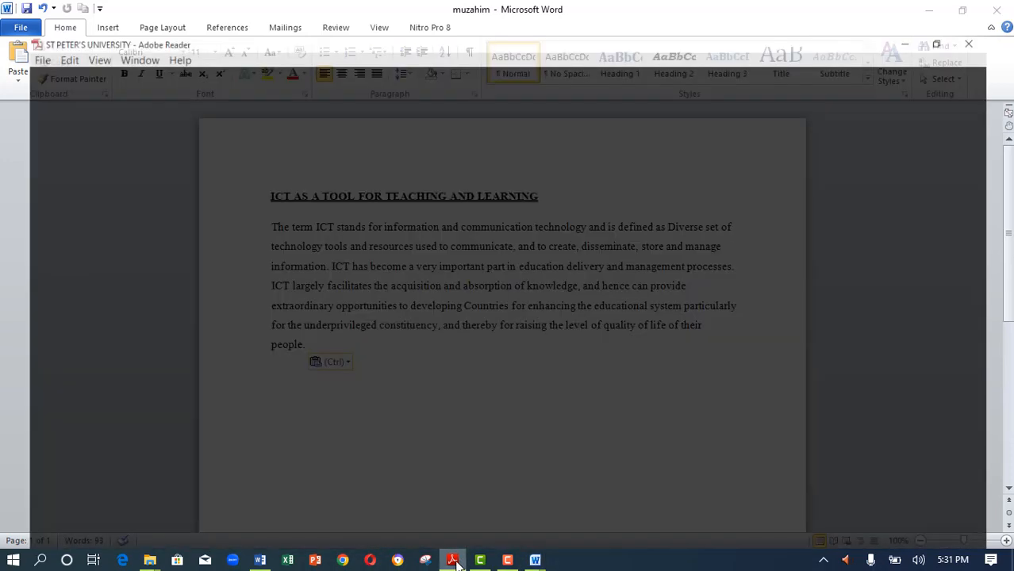
Step: Recheck the ICT passage in the PDF and return to the 'muzahim' document
scroll(329, 433, down, 1)
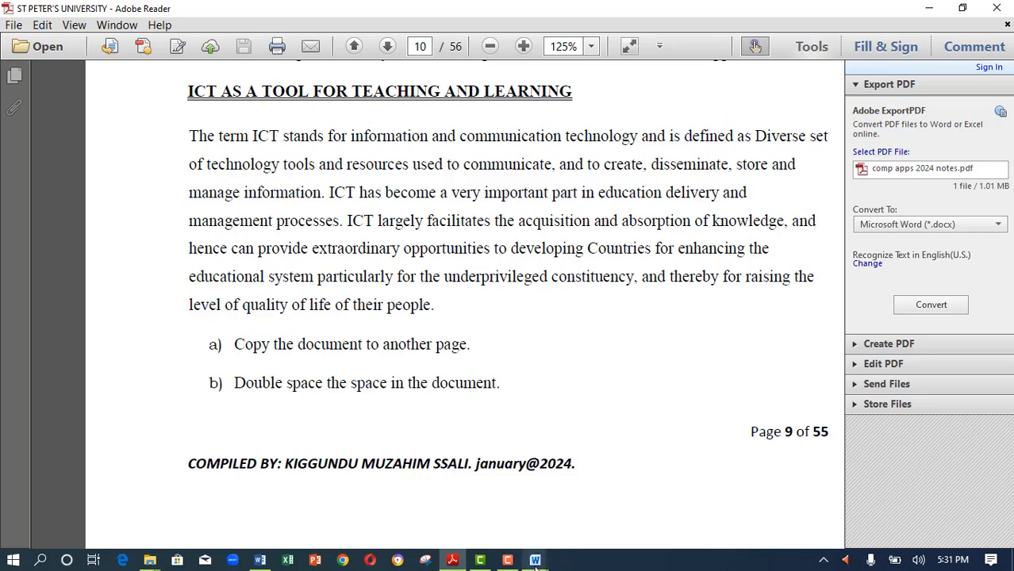
mouse_move(535, 560)
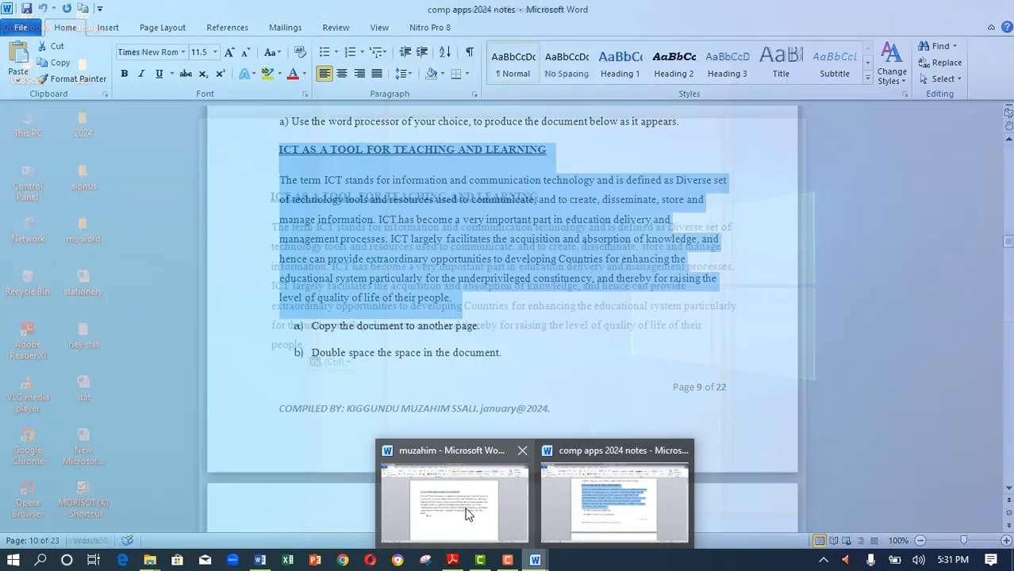
click(468, 516)
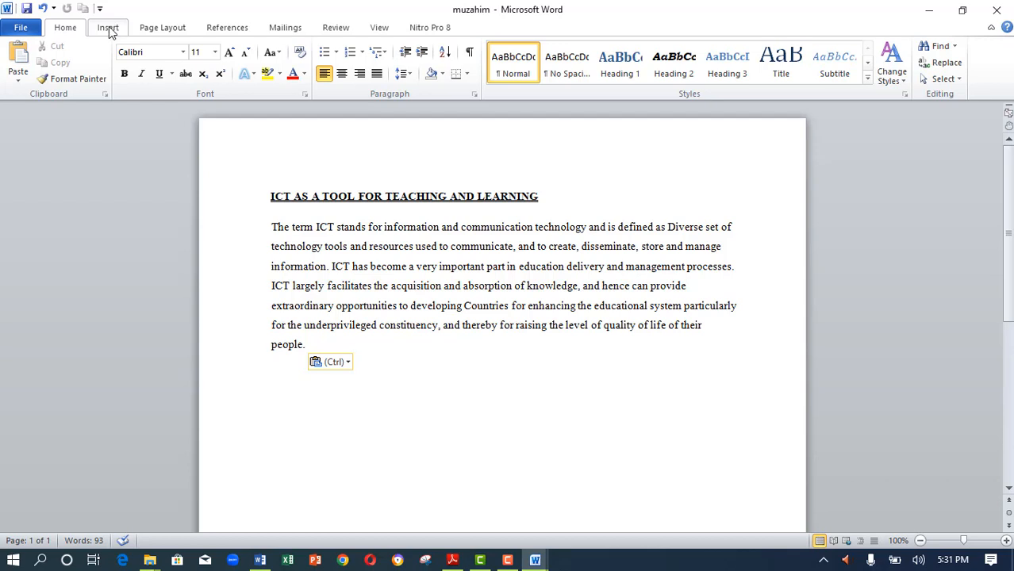
Step: Insert a page break after the ICT paragraph to create page 2
click(109, 29)
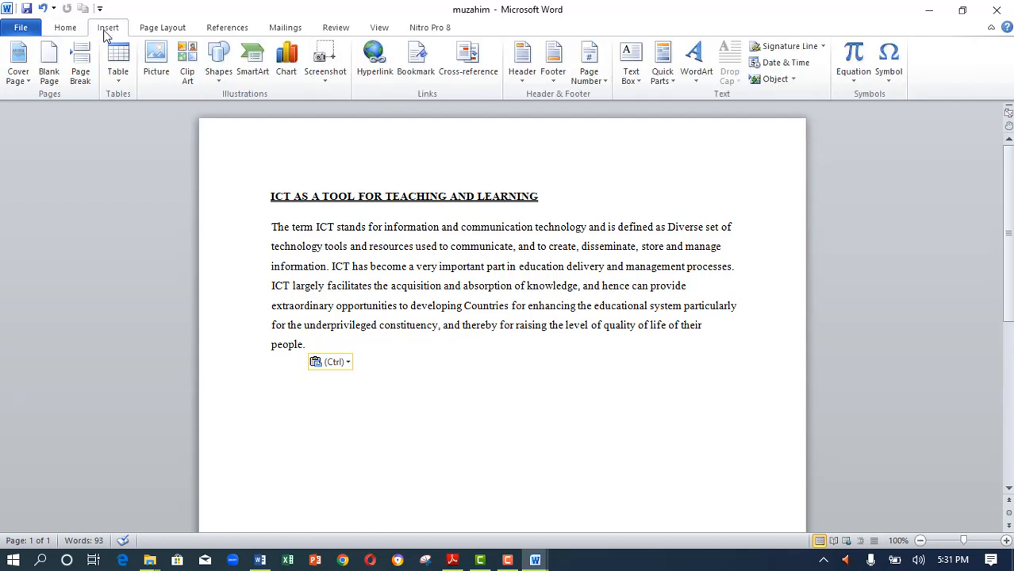
click(80, 75)
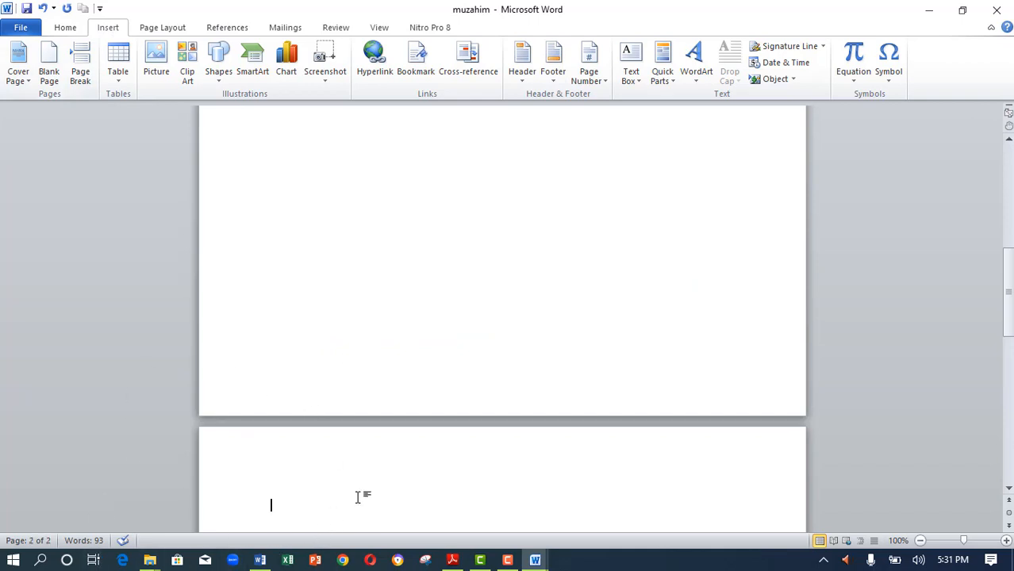
scroll(337, 417, down, 1)
scroll(337, 417, up, 10)
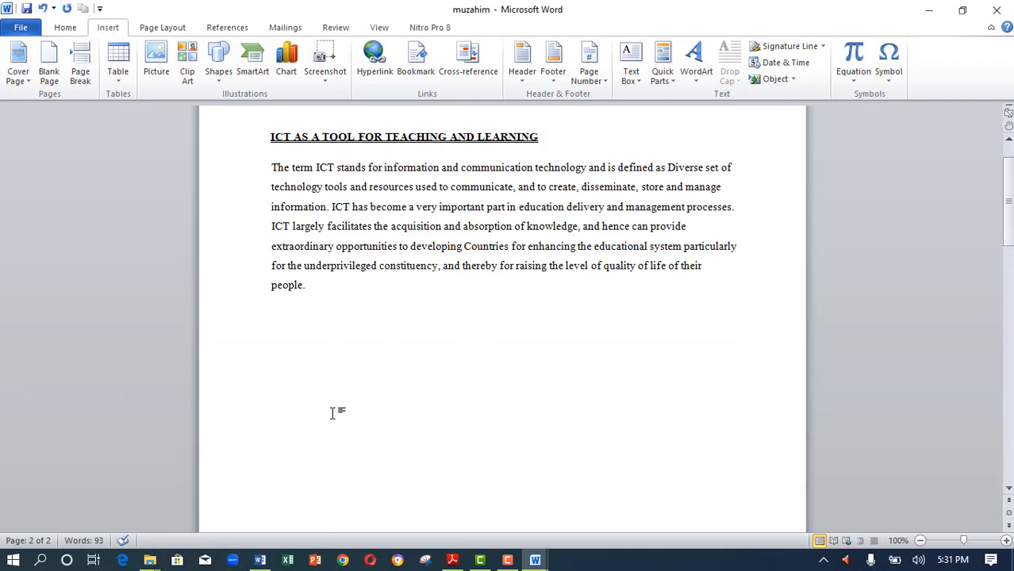
scroll(329, 402, down, 6)
scroll(328, 403, down, 10)
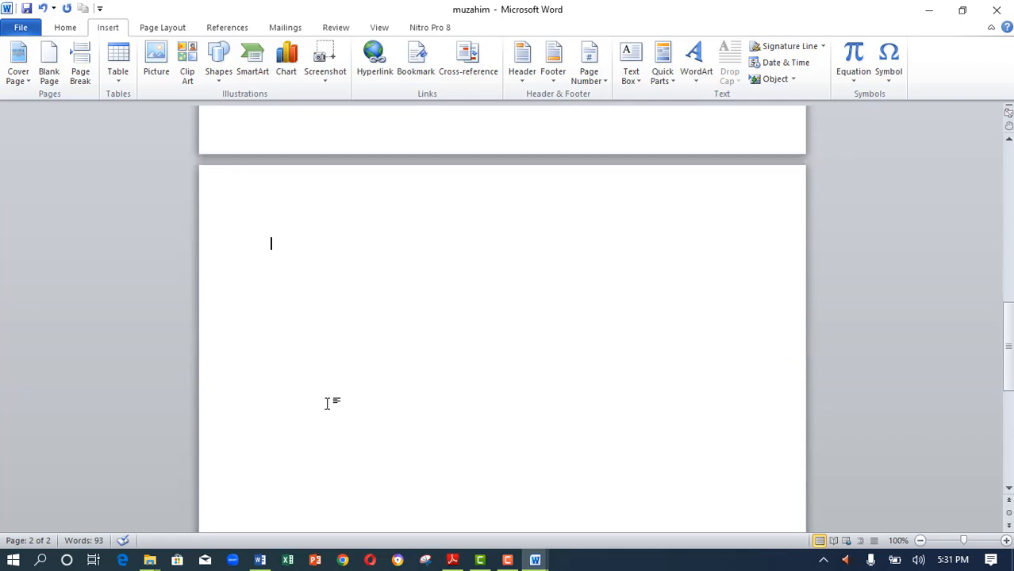
scroll(298, 464, up, 20)
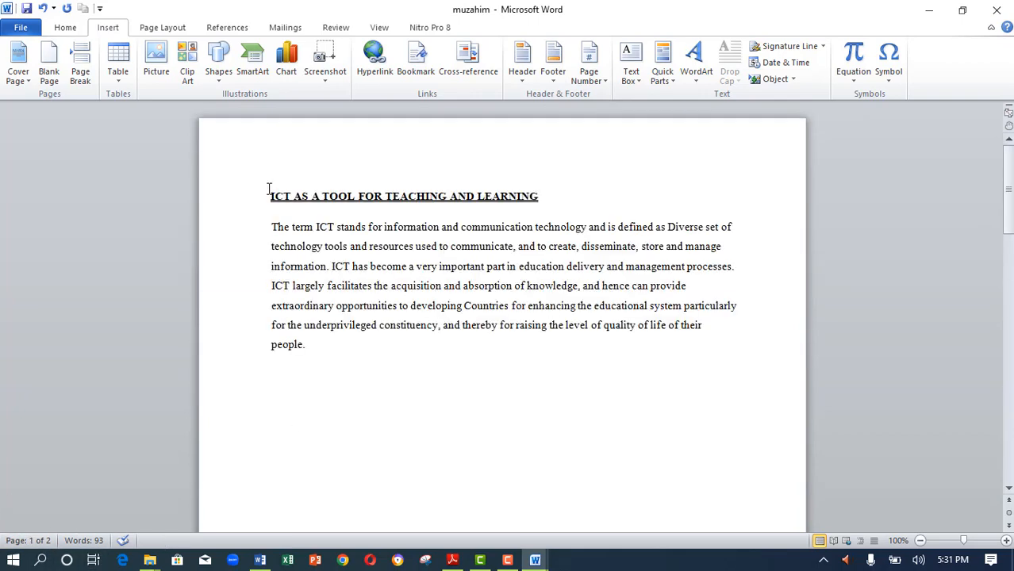
Step: Copy the ICT heading and paragraph from page 1
drag(270, 196, 321, 347)
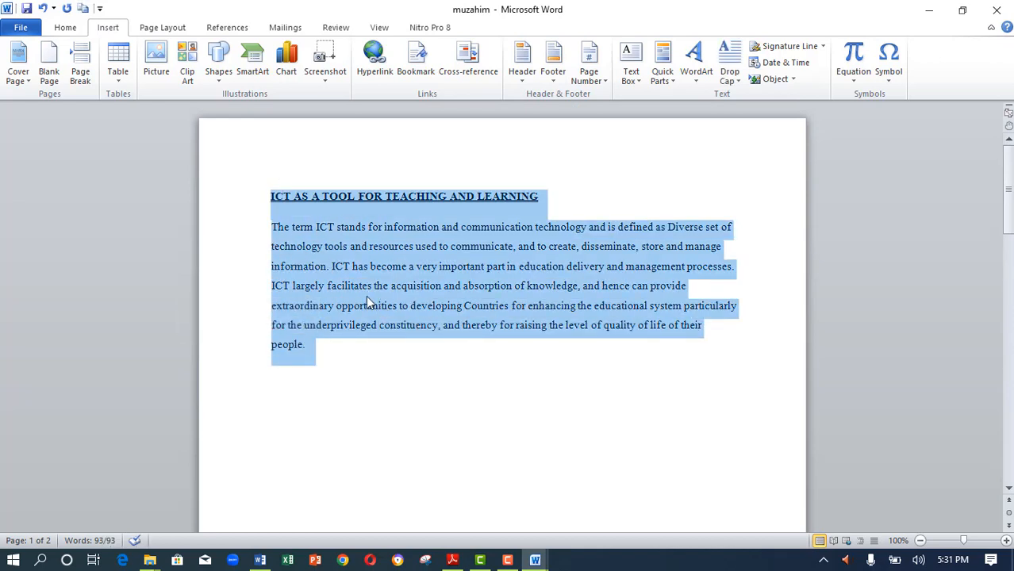
right_click(332, 251)
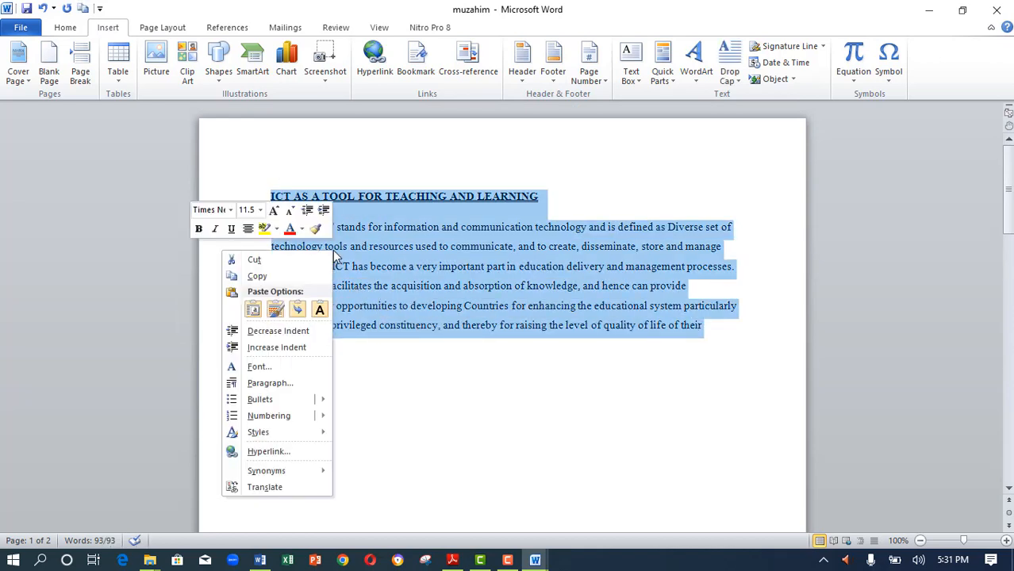
click(259, 276)
Step: Paste the passage onto page 2 keeping source formatting, and save with Ctrl+S
scroll(460, 366, down, 10)
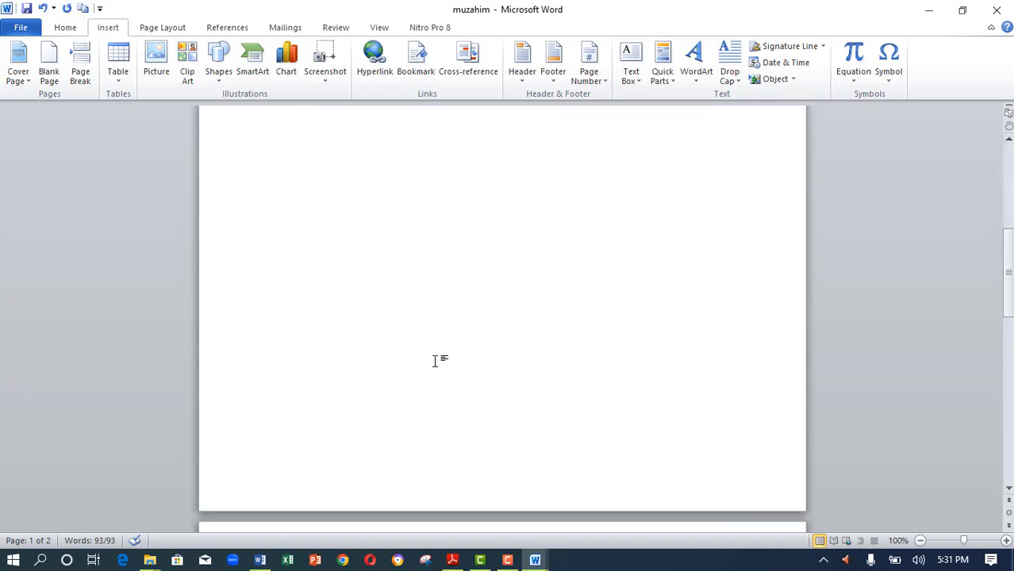
click(290, 418)
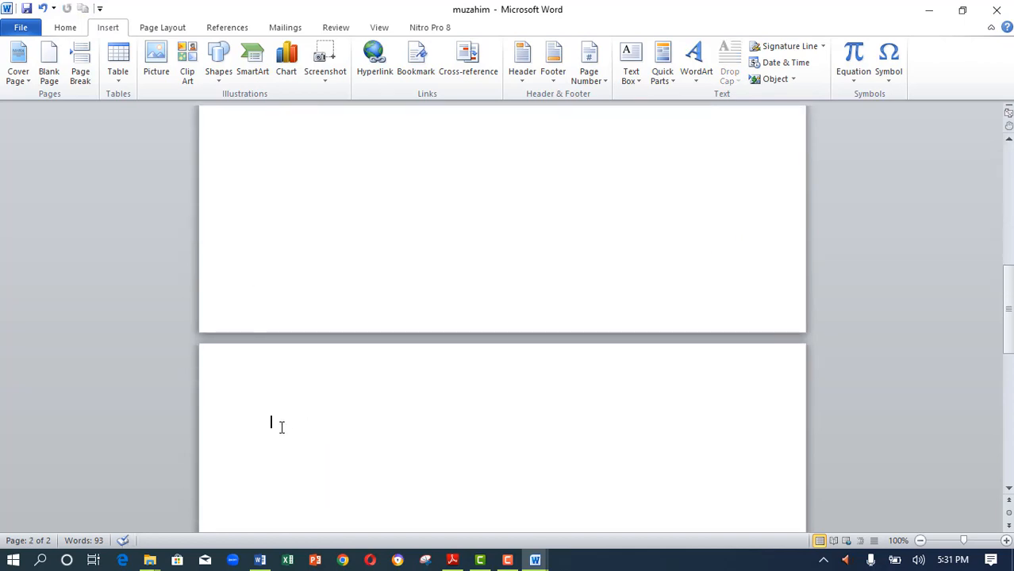
right_click(281, 428)
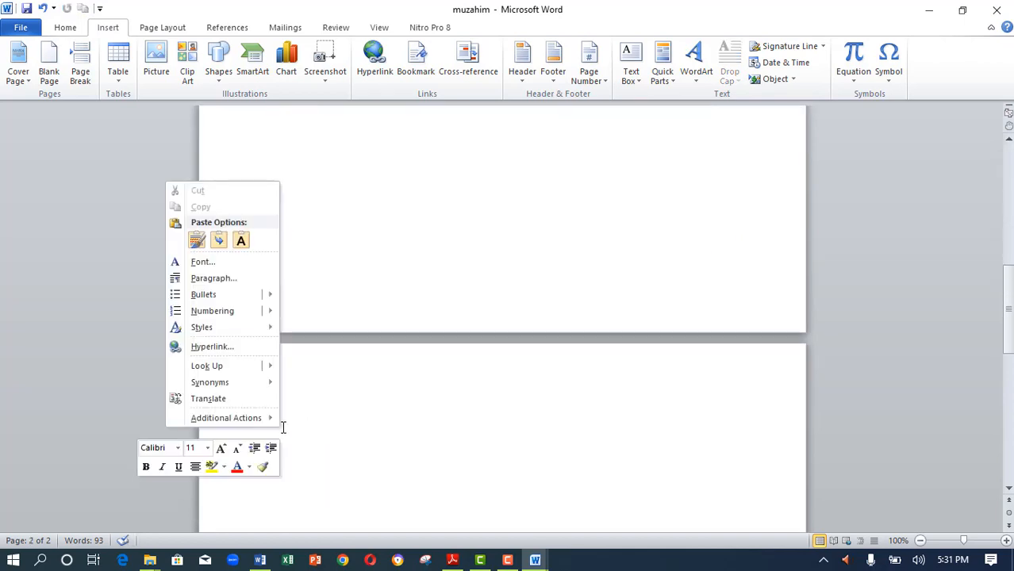
click(198, 240)
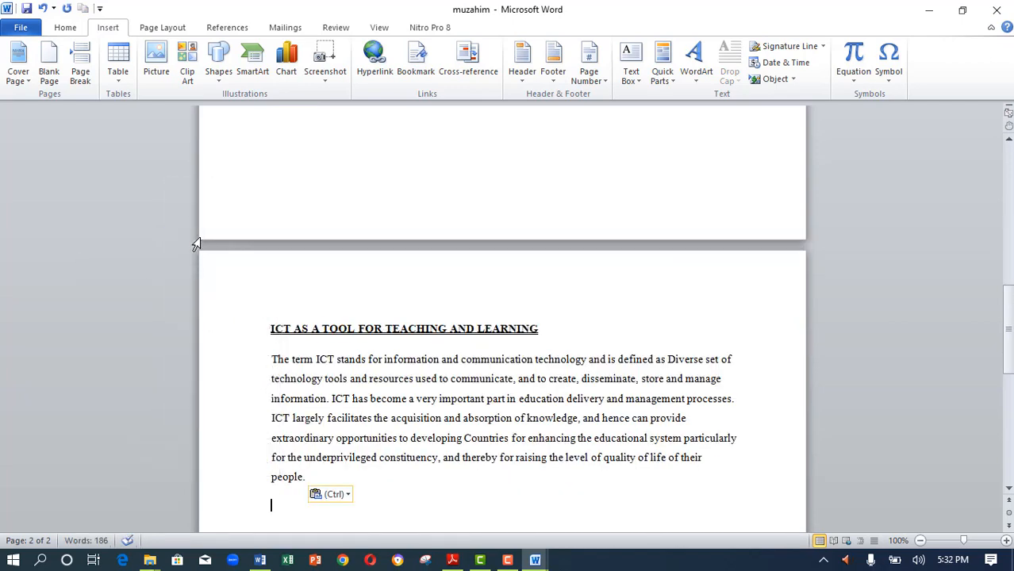
key(ctrl+s)
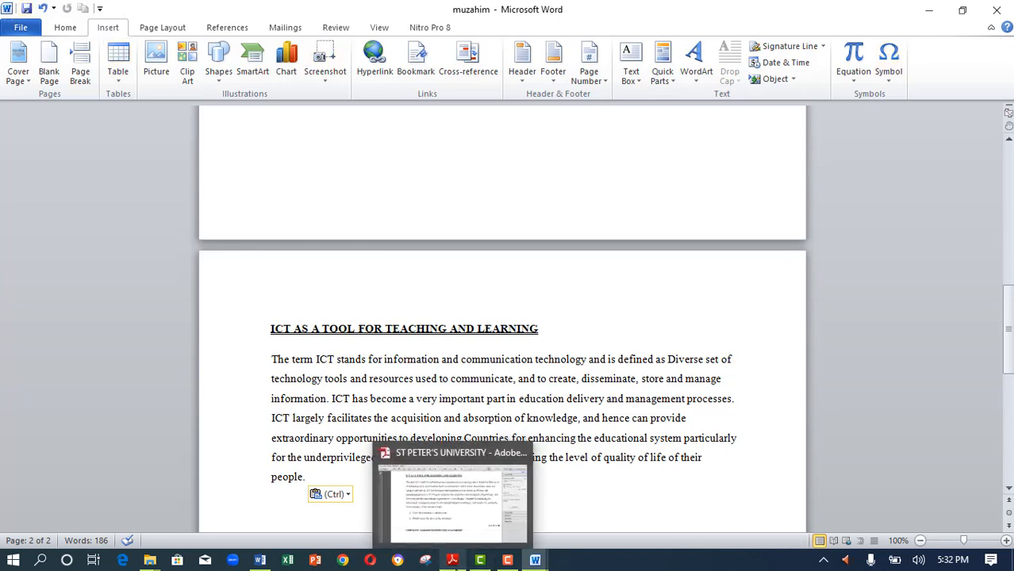
Step: Read the next task in the exercise PDF and return to 'muzahim'
click(453, 560)
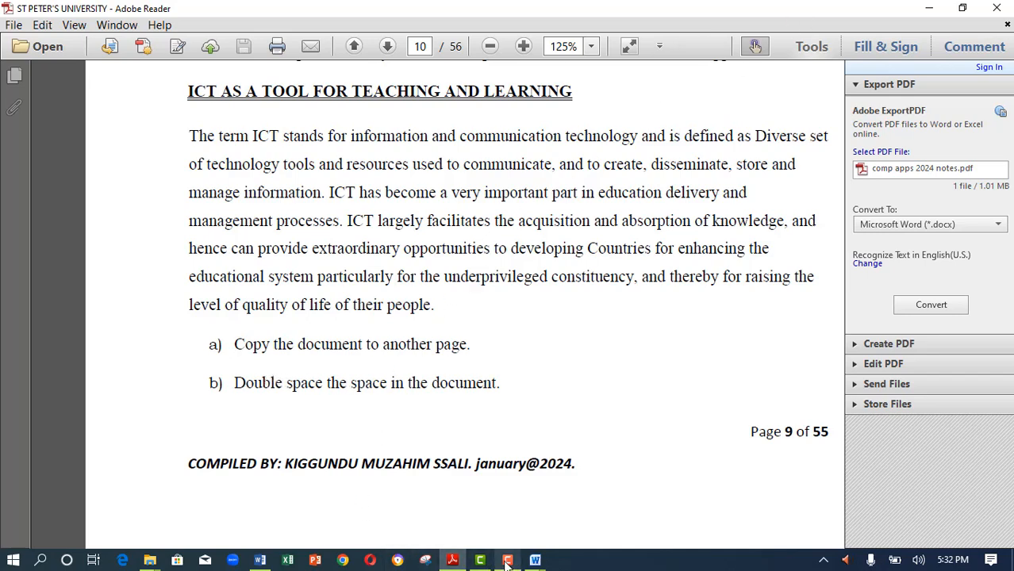
mouse_move(535, 560)
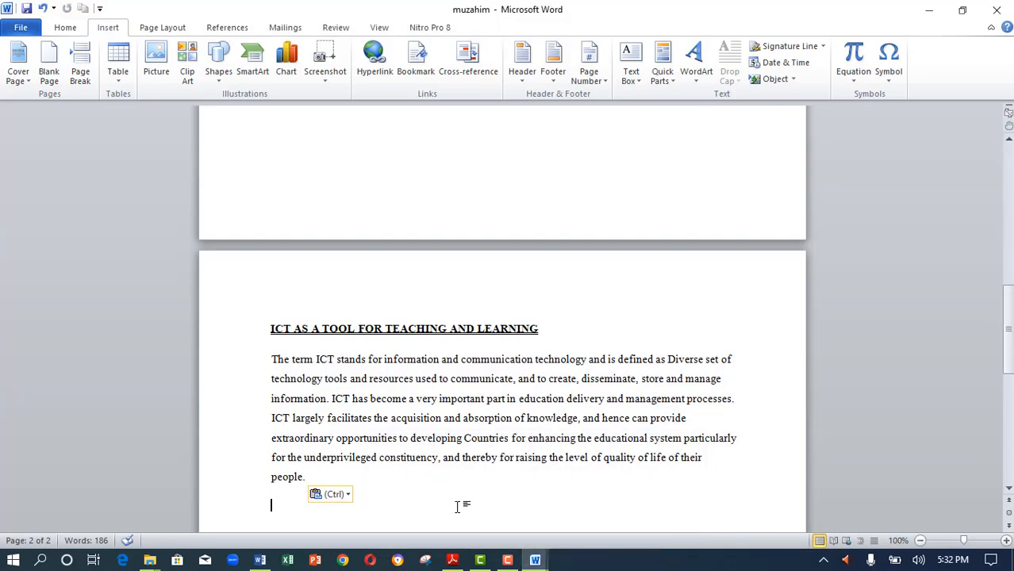
click(455, 502)
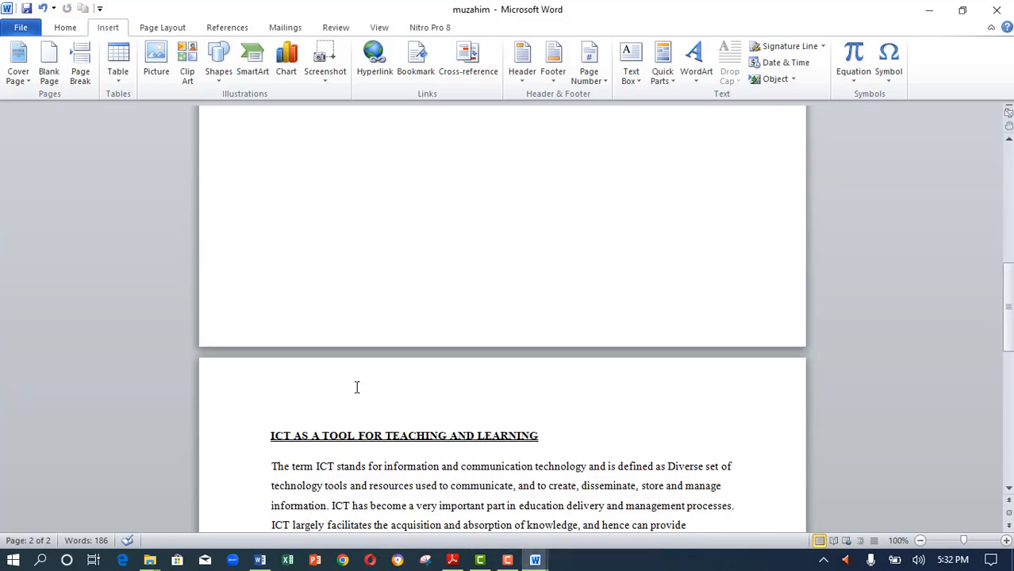
Step: On the Home tab, select the whole ICT heading and paragraph on page 2
scroll(356, 387, up, 5)
click(67, 29)
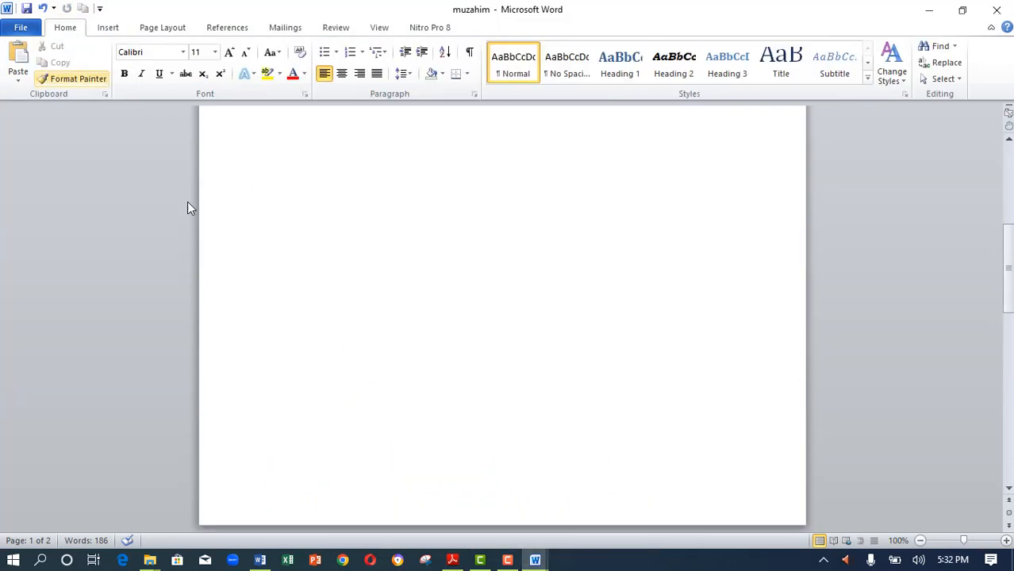
scroll(458, 401, down, 8)
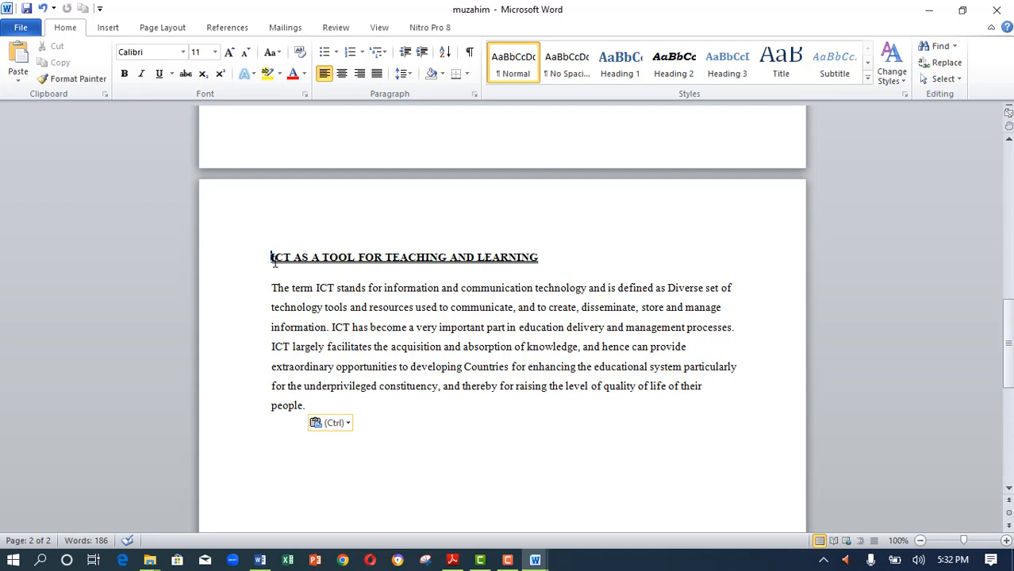
drag(270, 259, 365, 406)
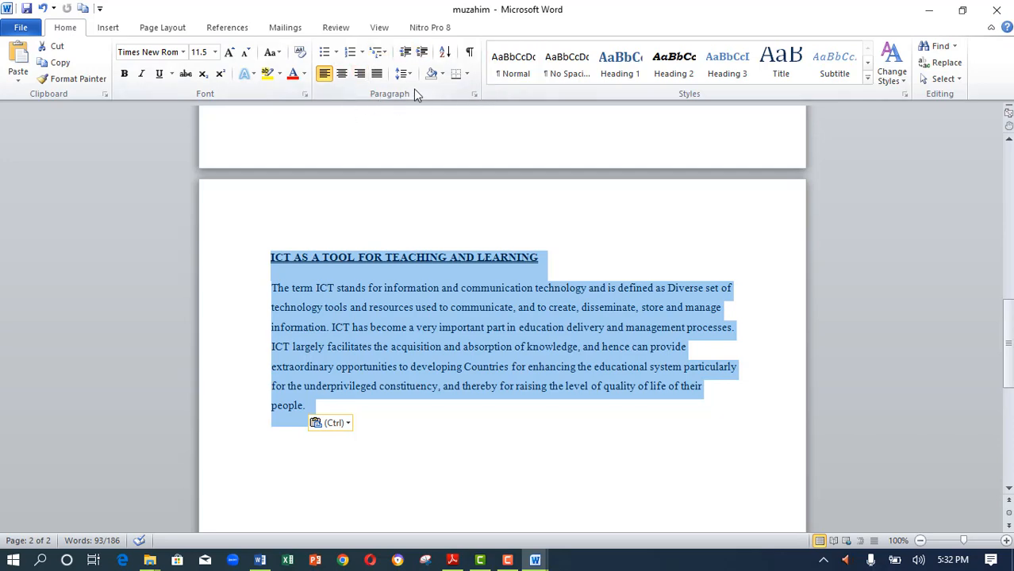
Step: Set the ICT heading and passage's line spacing to Double in the Paragraph dialog
click(474, 95)
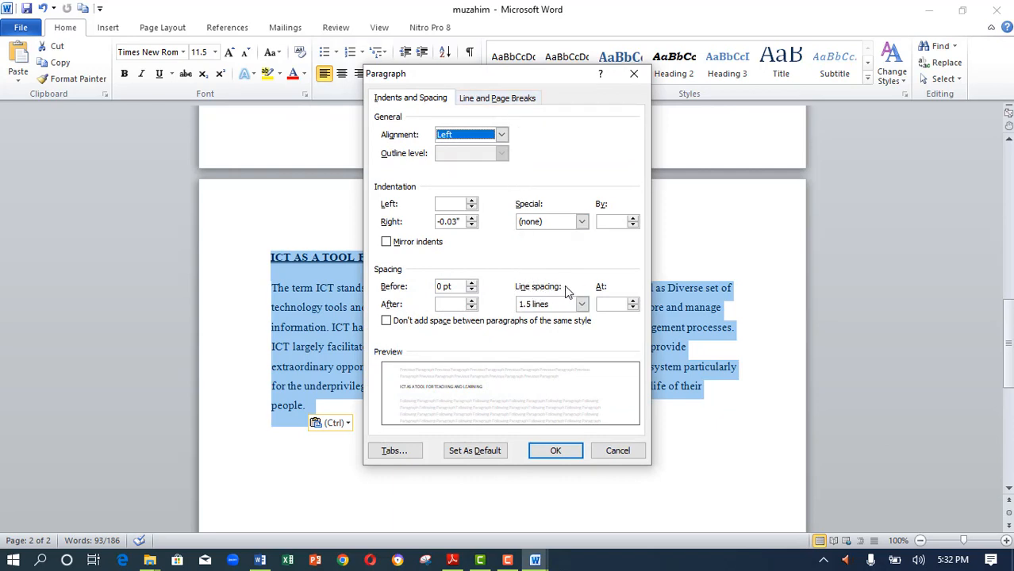
click(581, 306)
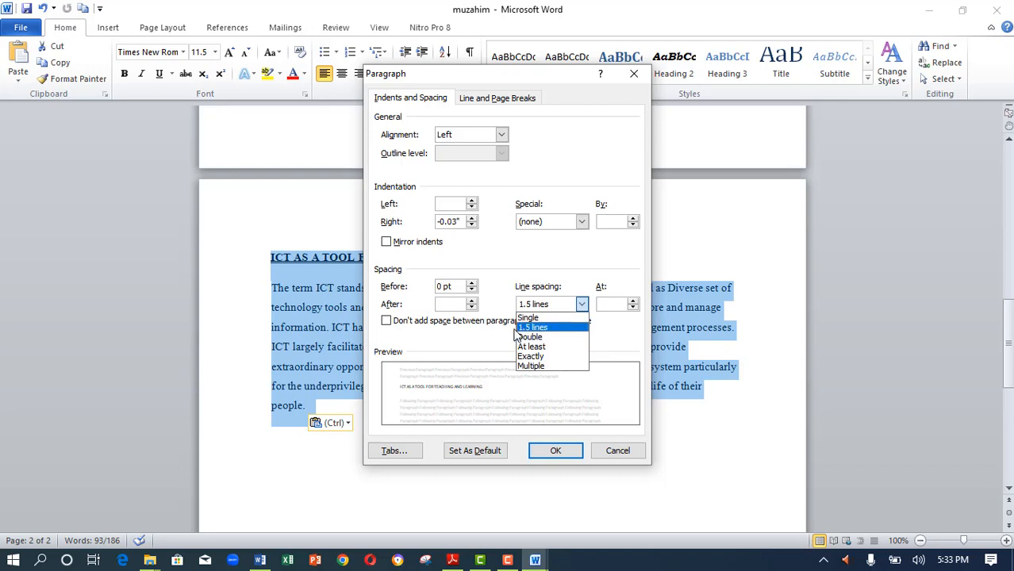
click(600, 334)
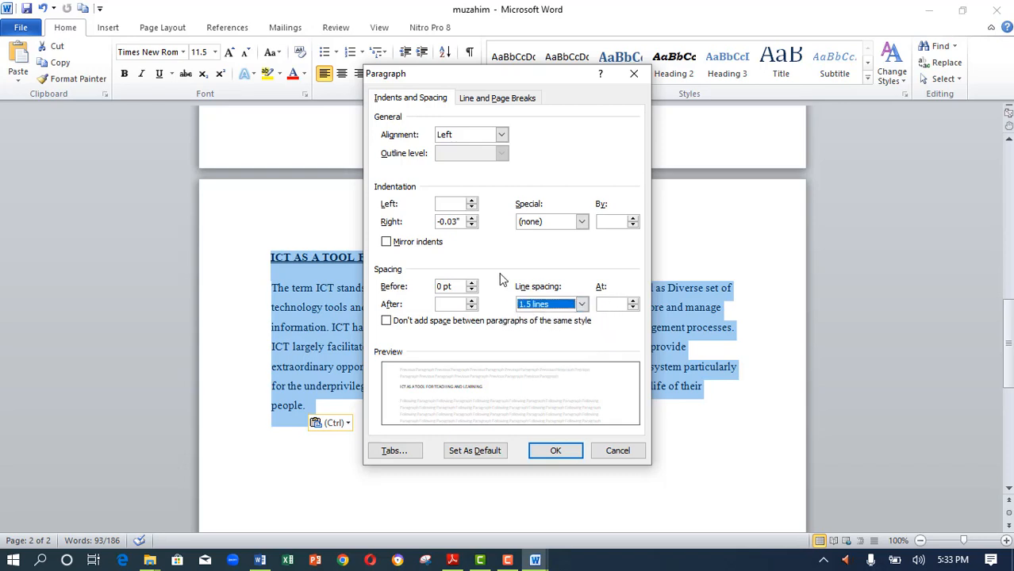
click(602, 305)
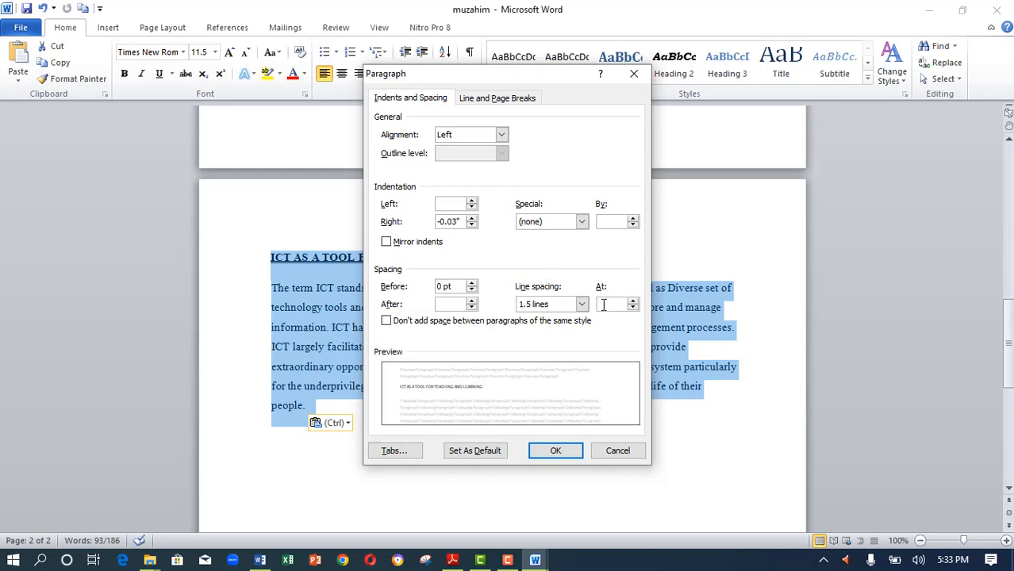
text(1)
key(BackSpace)
key(BackSpace)
key(BackSpace)
key(BackSpace)
click(582, 305)
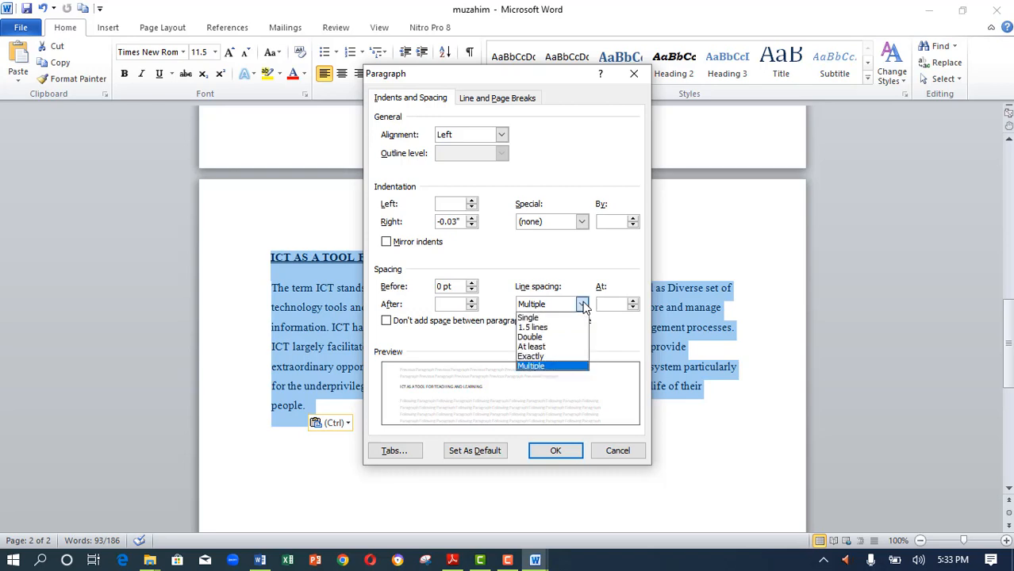
click(536, 337)
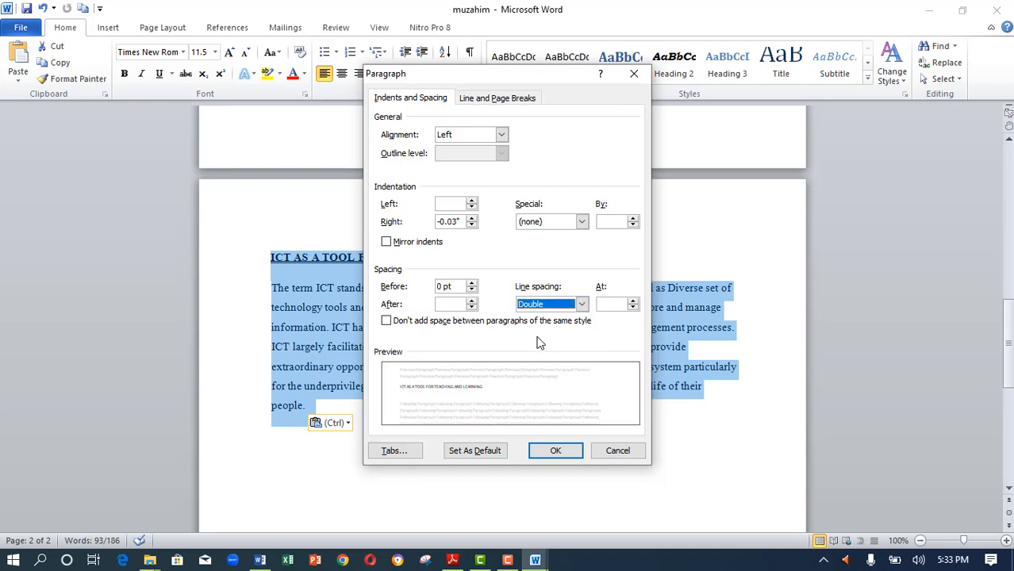
click(555, 450)
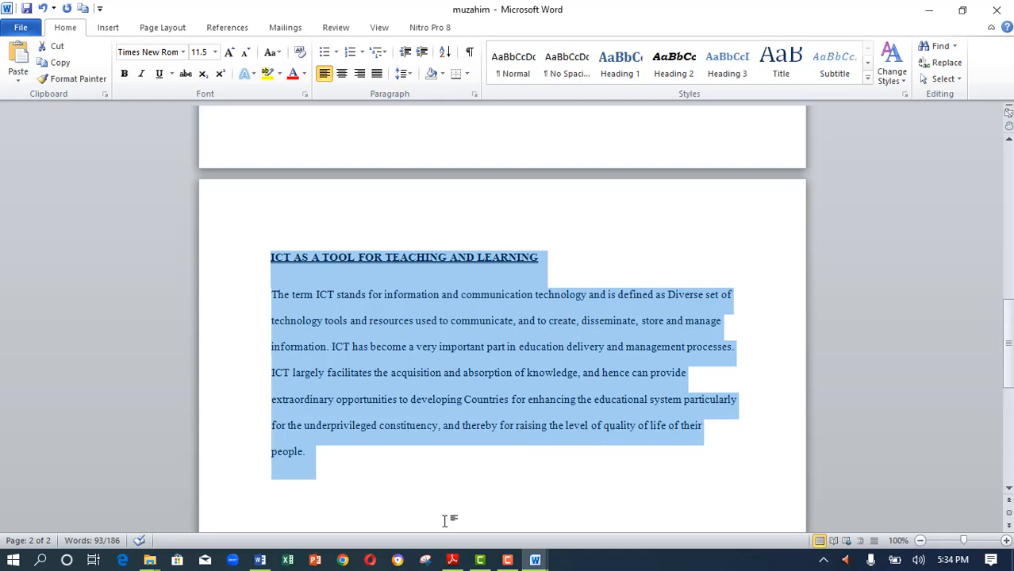
click(452, 560)
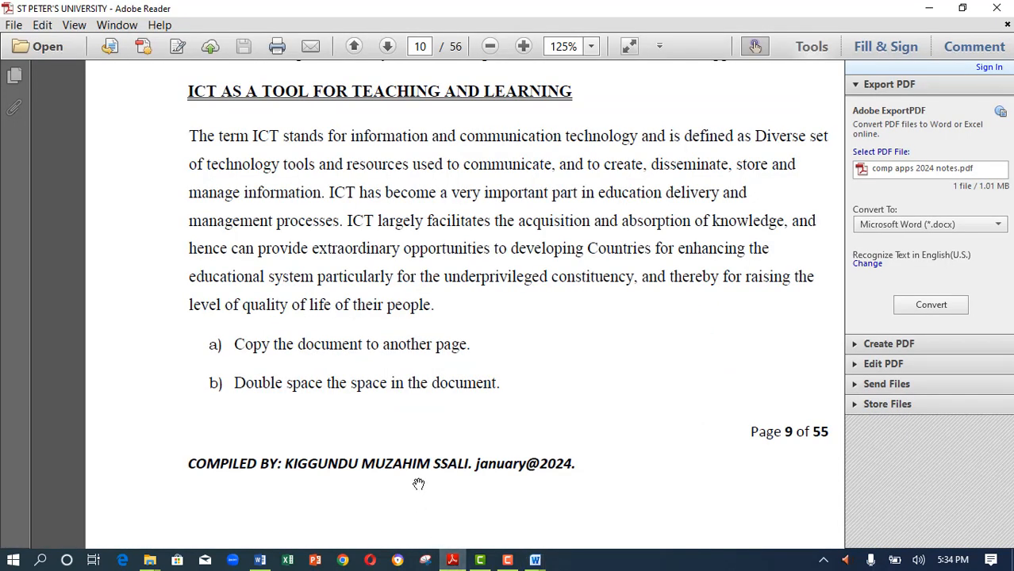
Step: Scroll the exercise PDF to tasks c) to f), then return to the muzahim document
scroll(414, 461, down, 3)
scroll(414, 461, down, 1)
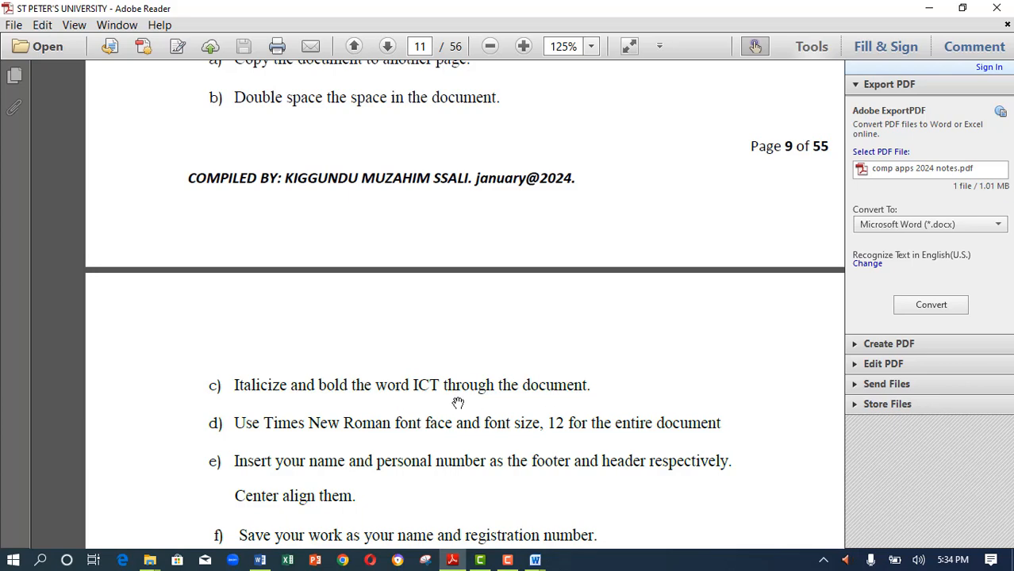
mouse_move(534, 560)
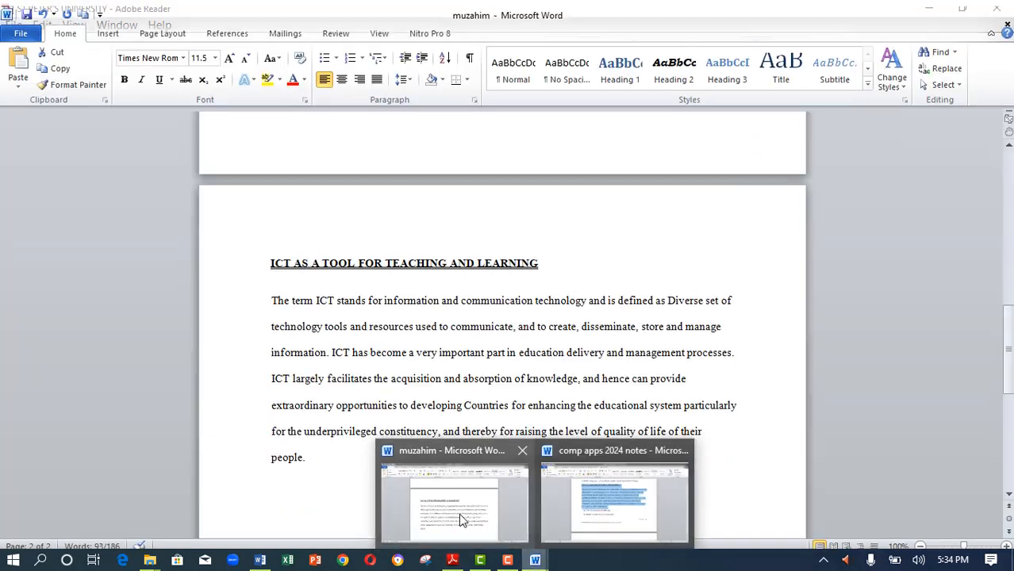
click(458, 513)
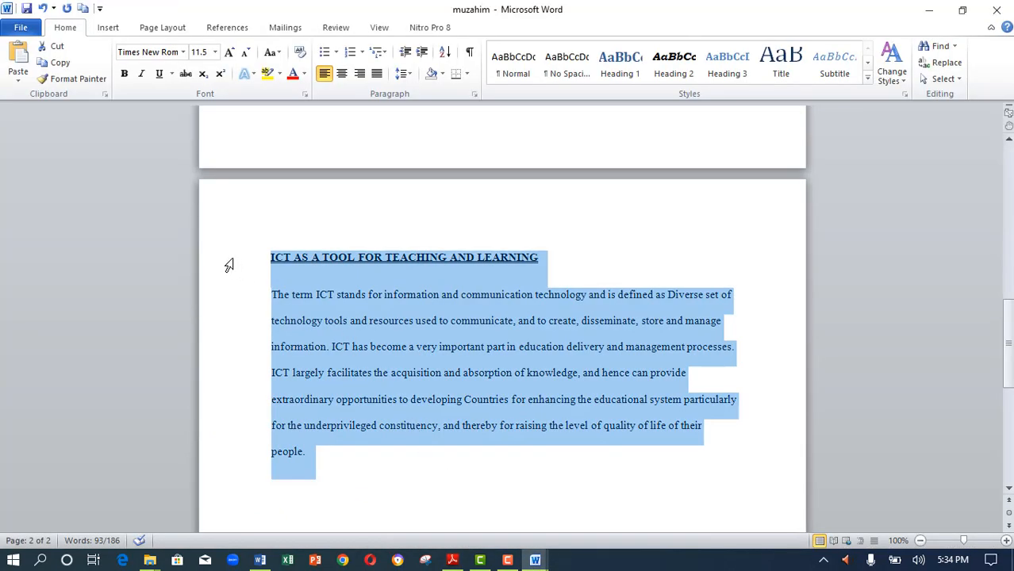
Step: Save the double-spaced document, deselect the passage, and bring up Advanced Find
click(26, 9)
click(335, 461)
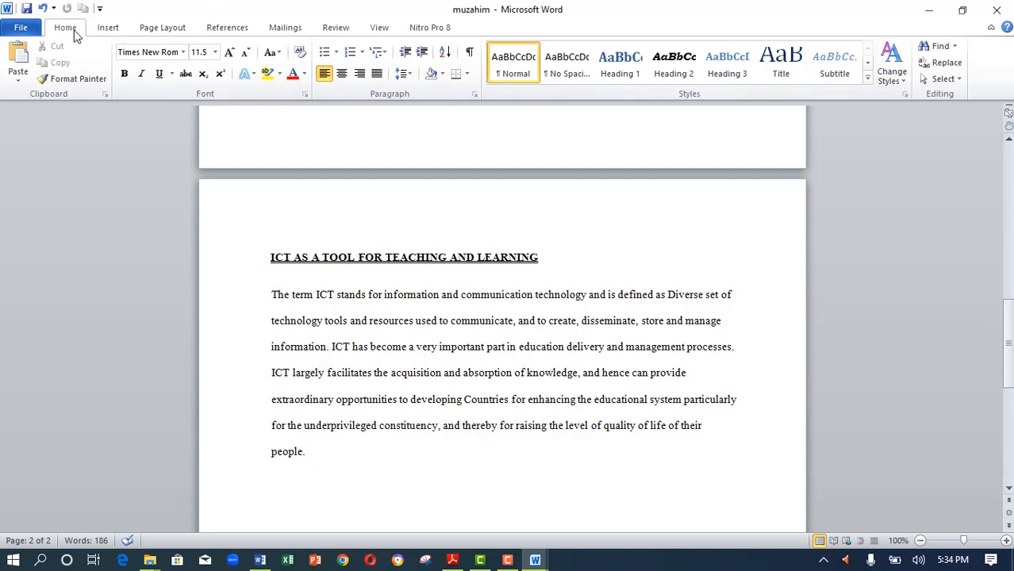
click(954, 48)
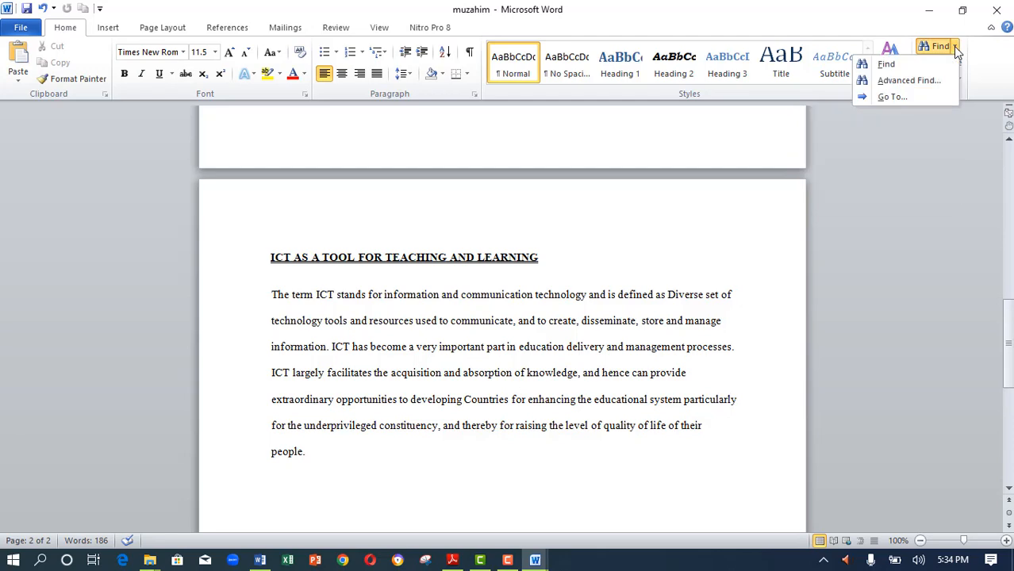
click(908, 81)
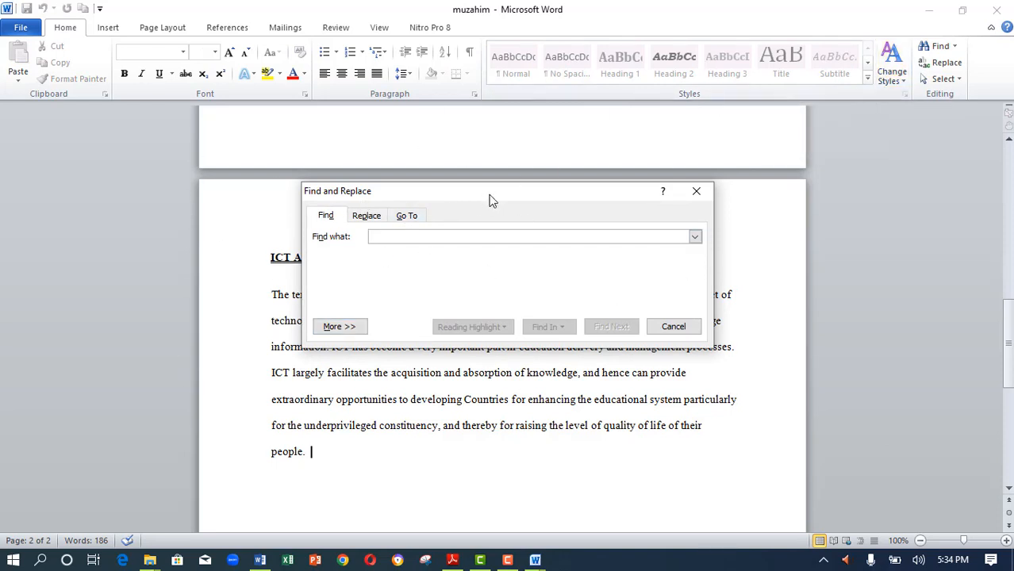
Step: Search for 'ict' in the Find dialog, then close it without keeping matches
drag(490, 198, 665, 137)
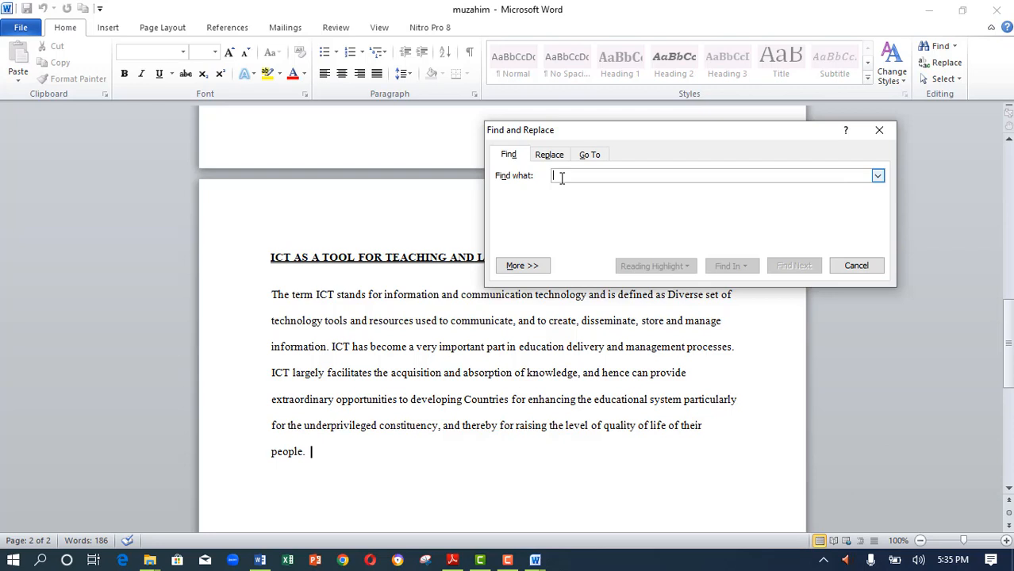
text(ict)
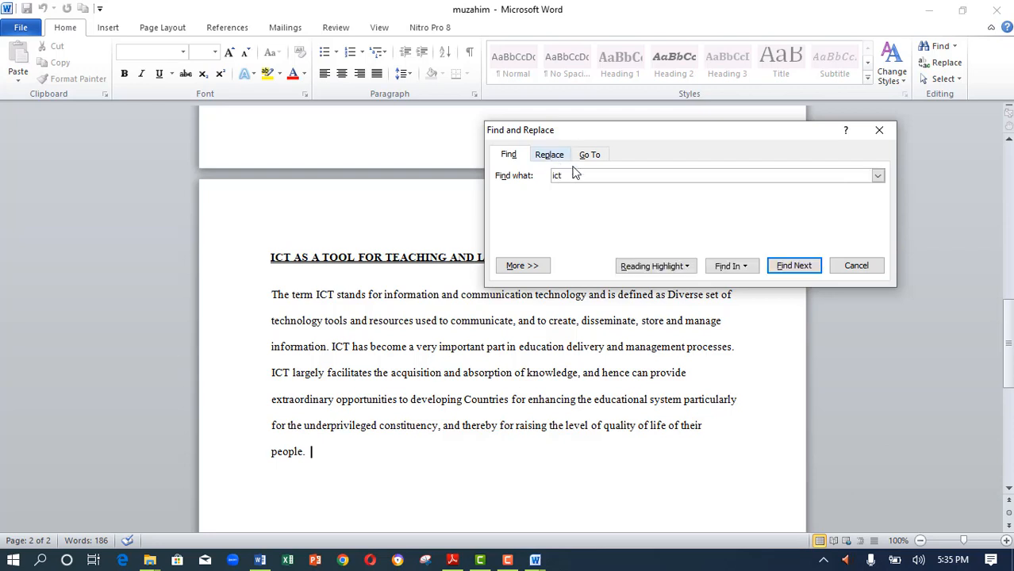
click(745, 272)
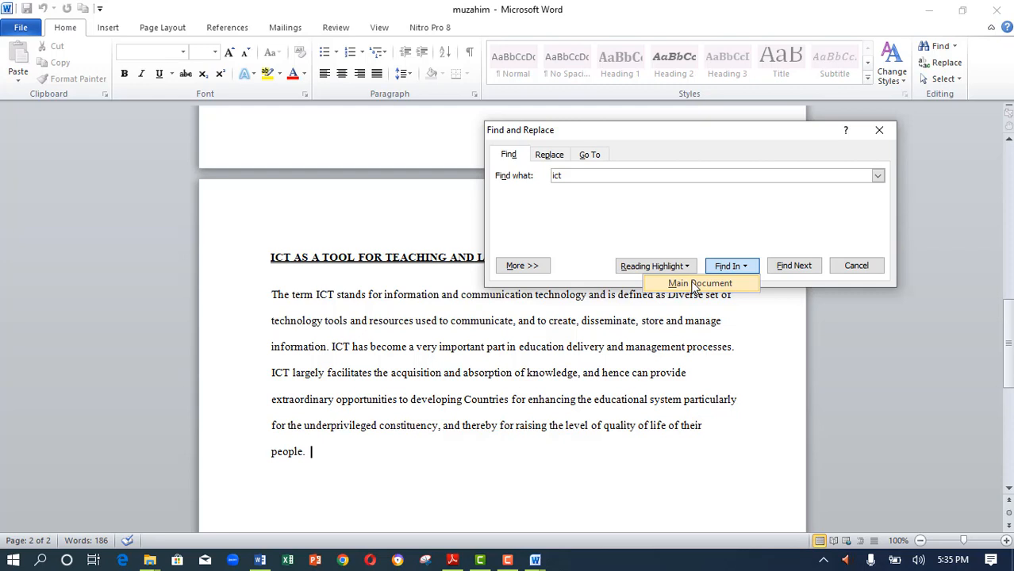
click(877, 138)
click(879, 134)
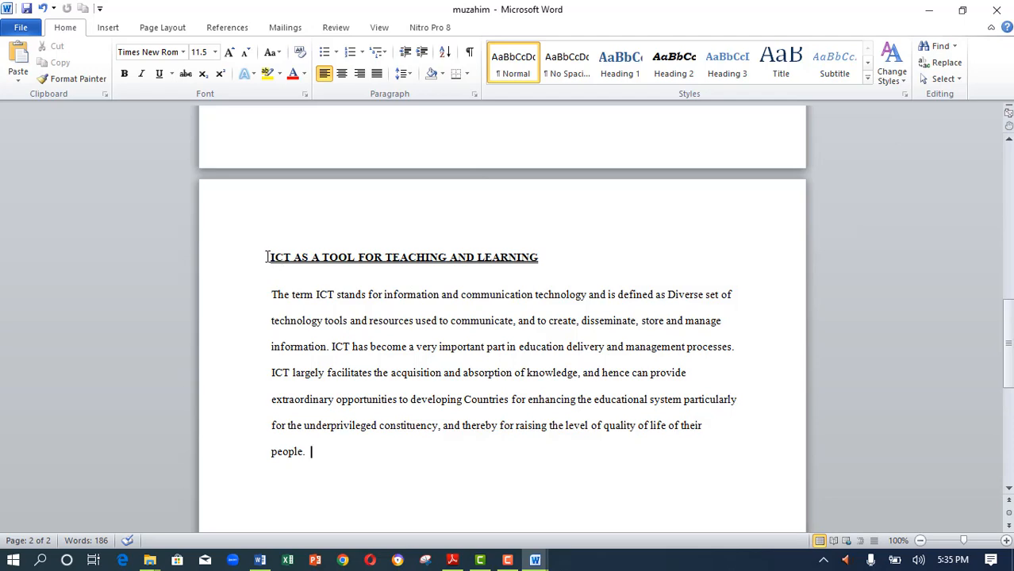
Step: Reselect the heading and passage and find all 4 'ict' occurrences within the current selection
scroll(433, 294, down, 1)
scroll(428, 294, up, 1)
drag(269, 257, 330, 453)
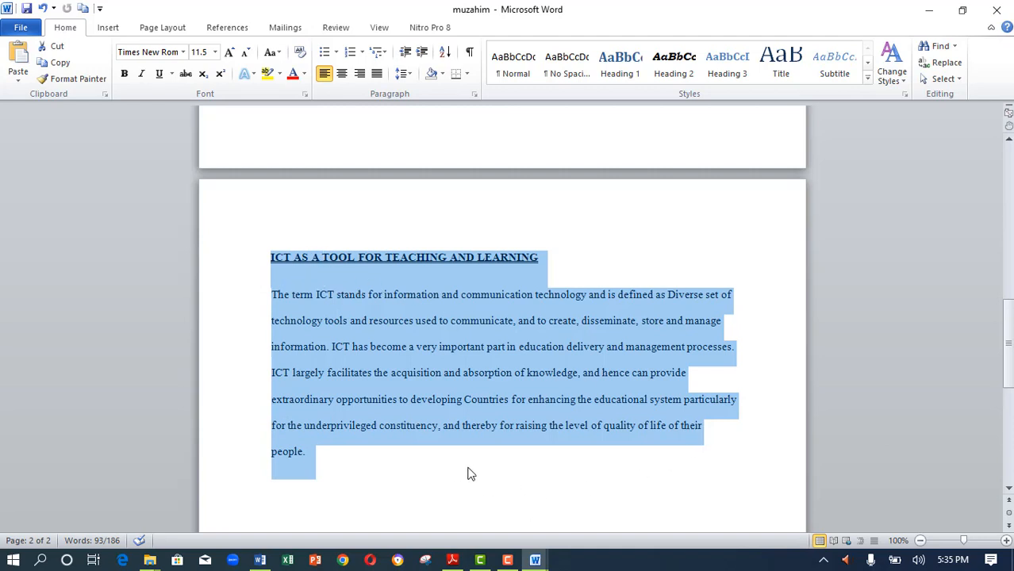
click(954, 47)
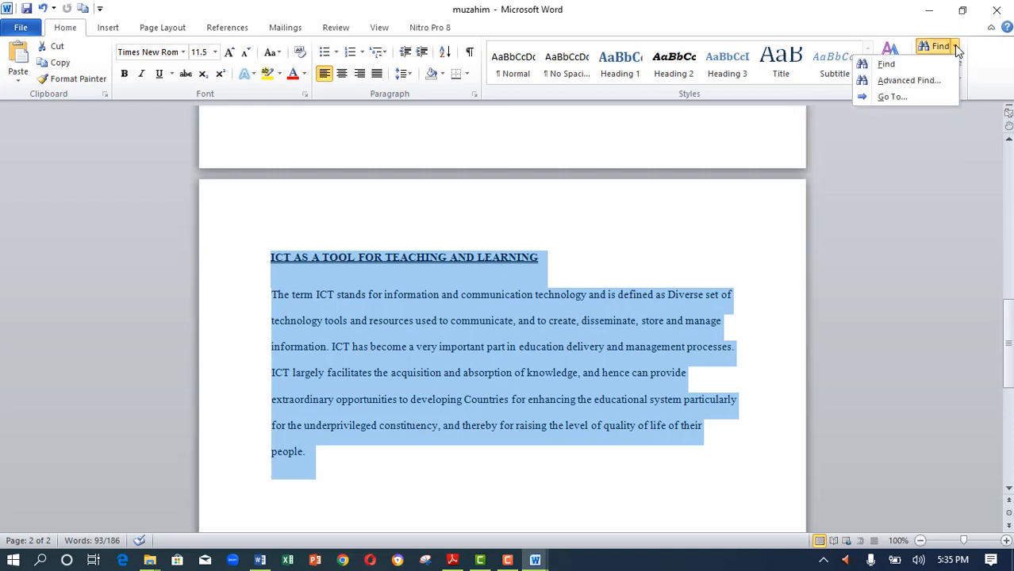
click(928, 82)
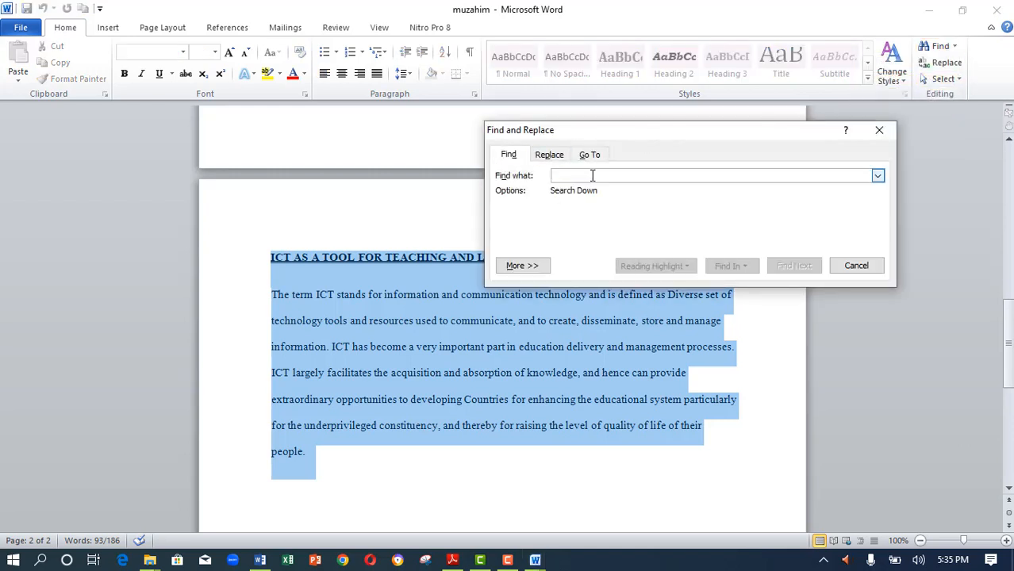
text(ict)
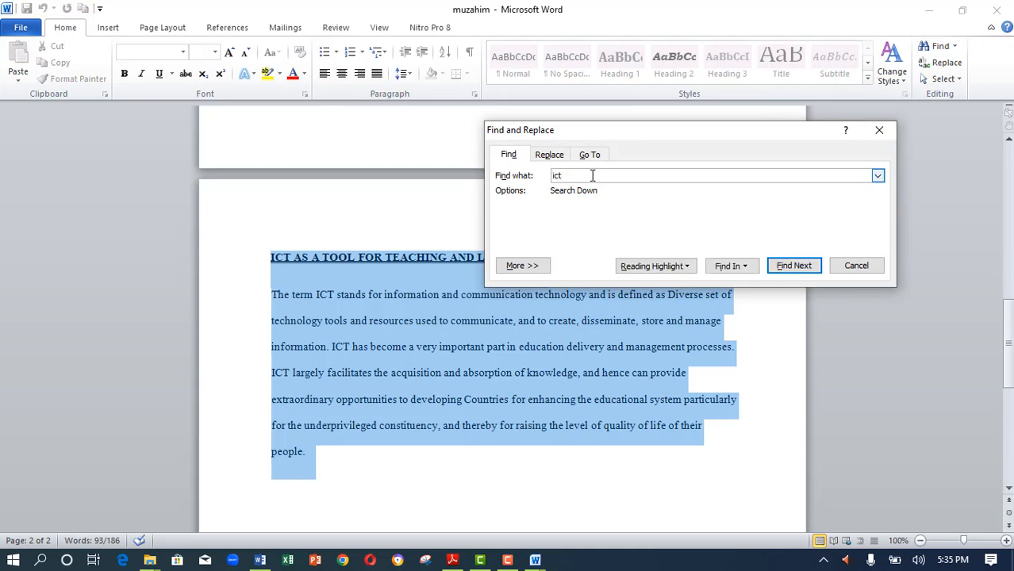
click(745, 270)
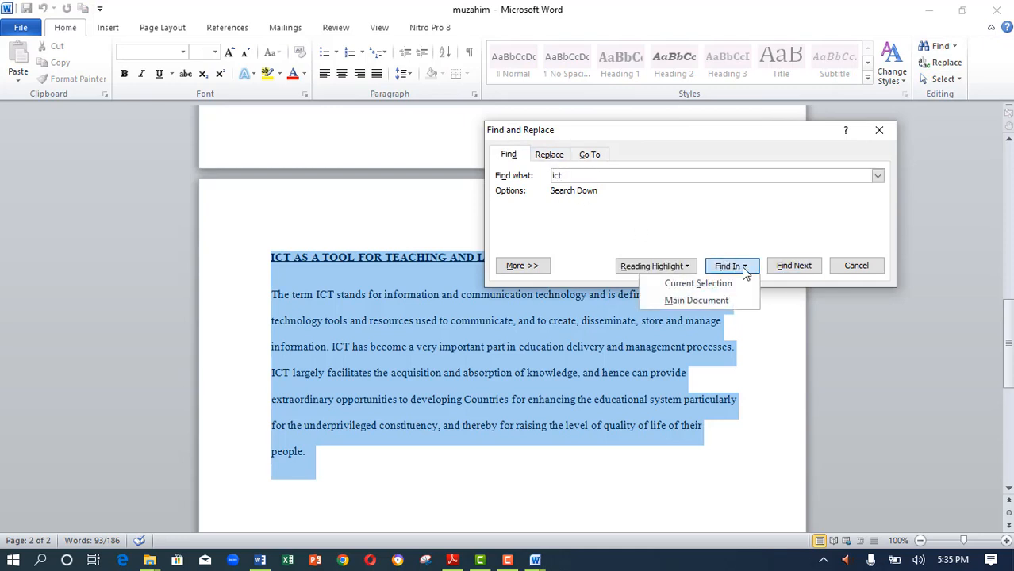
click(698, 284)
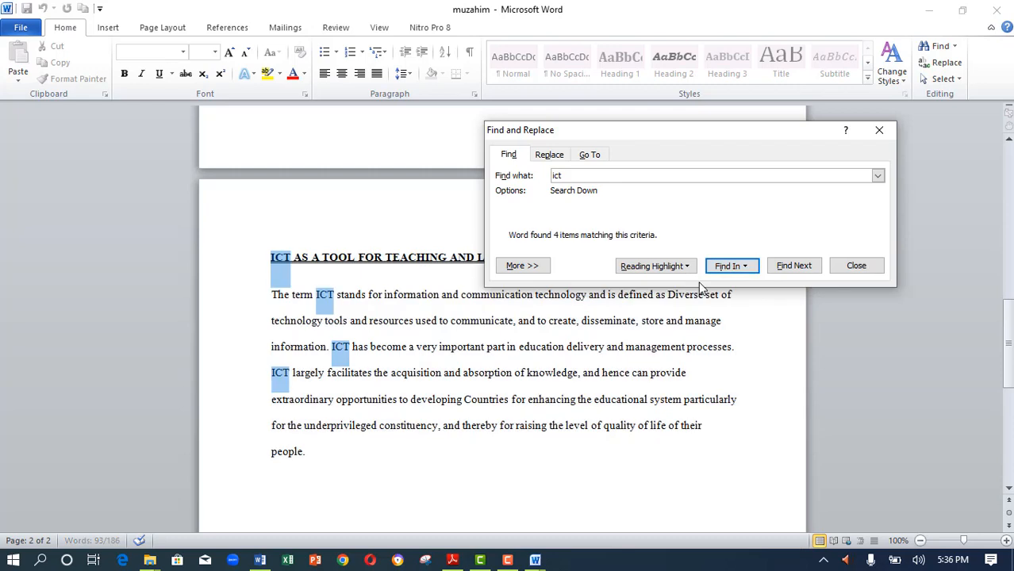
click(863, 267)
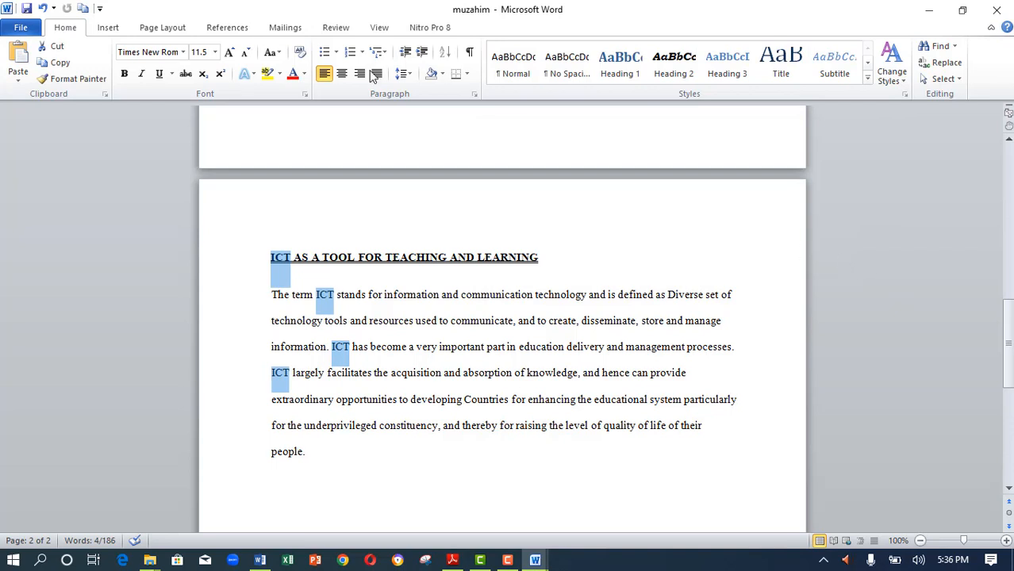
Step: Make the four selected ICT occurrences bold and italic, then save the document
click(125, 75)
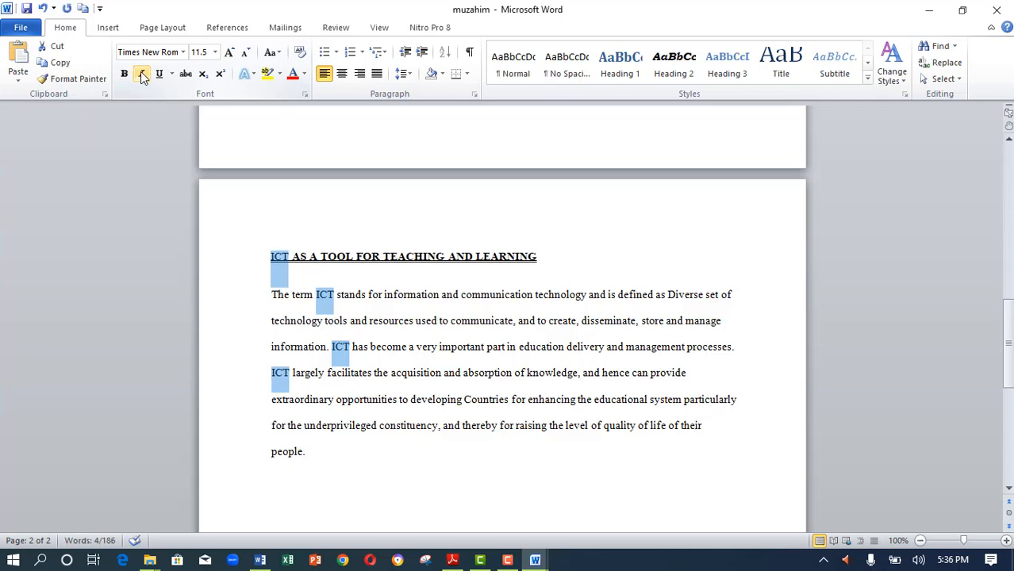
click(142, 76)
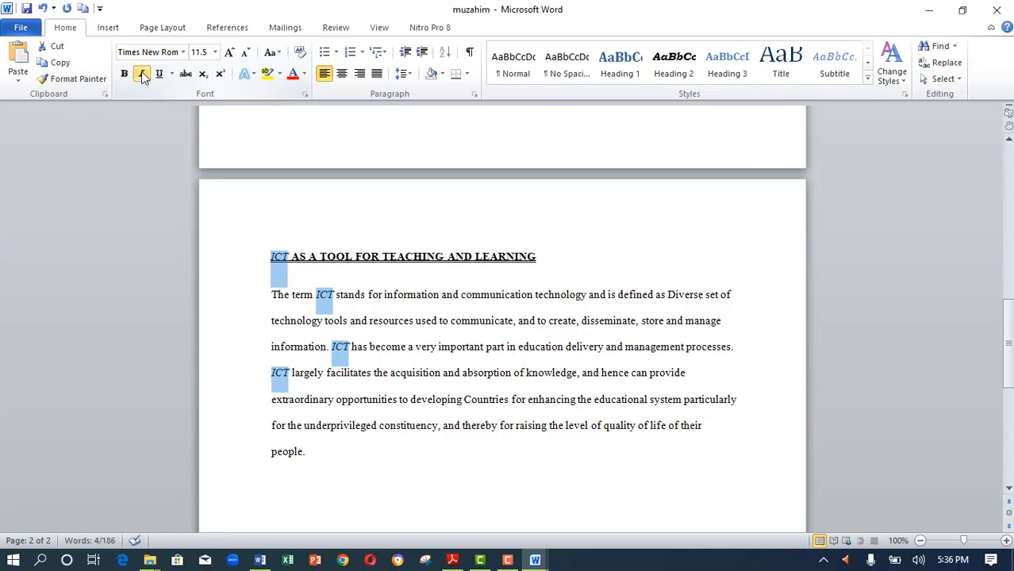
click(125, 75)
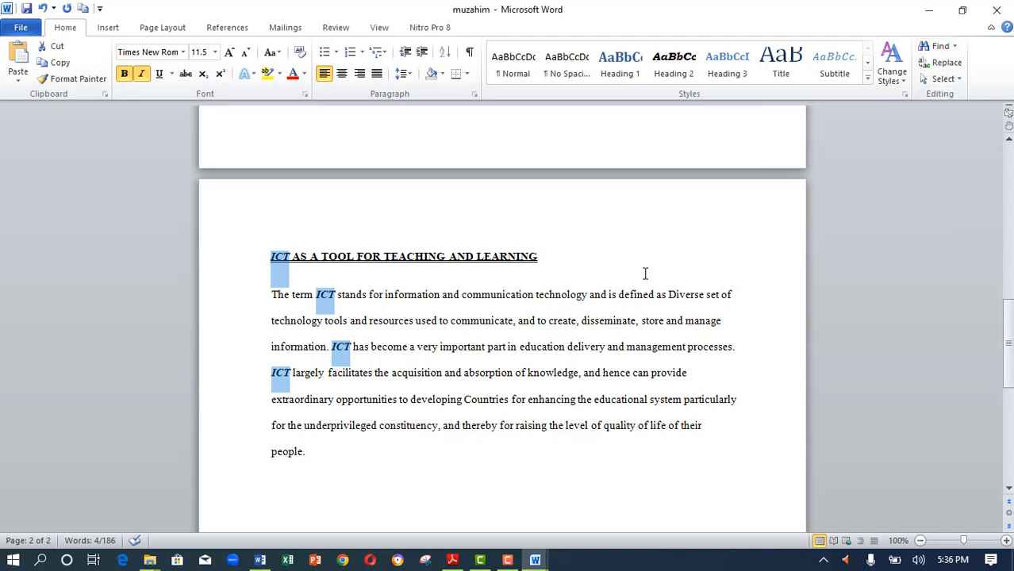
click(27, 8)
Step: Bring the exercise instructions PDF to the front, showing tasks c) to f)
click(452, 560)
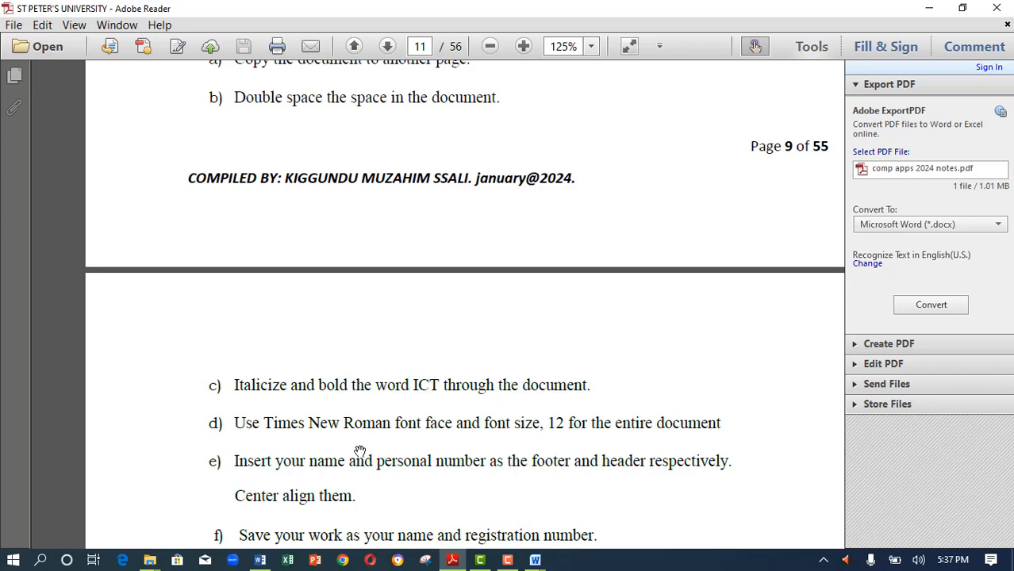
Step: Return to the muzahim document and select the whole ICT heading and passage
mouse_move(535, 561)
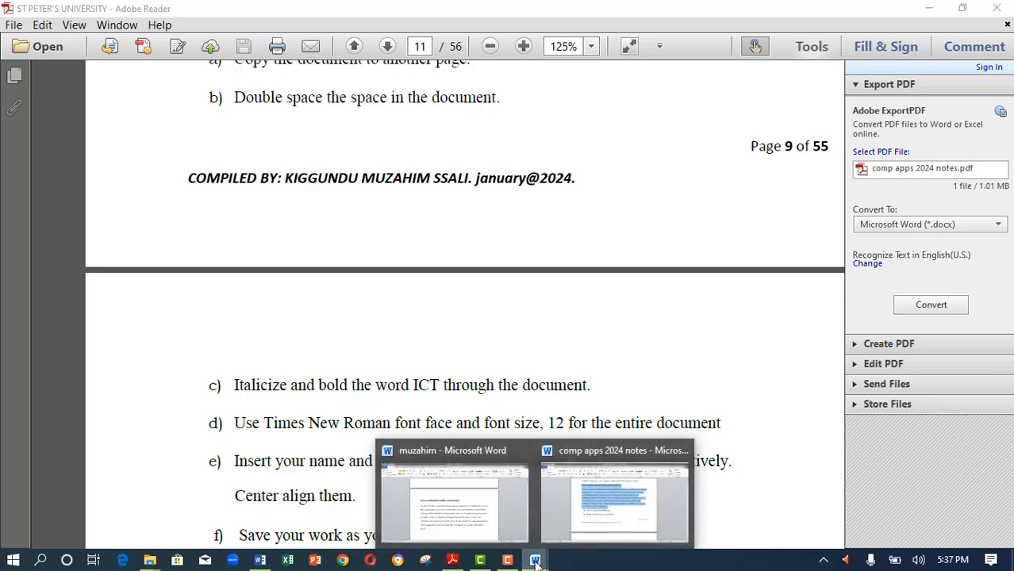
click(483, 508)
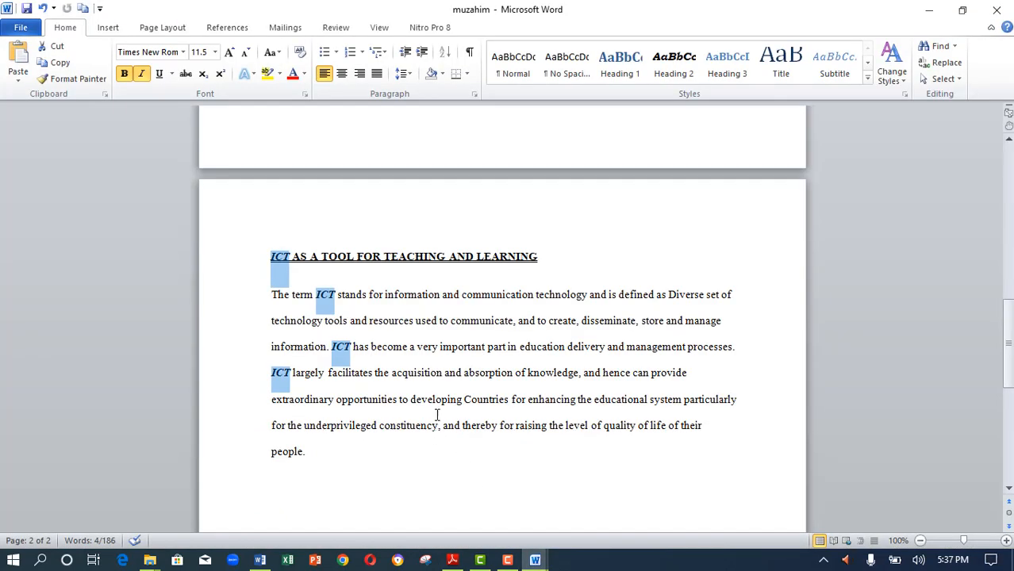
click(268, 257)
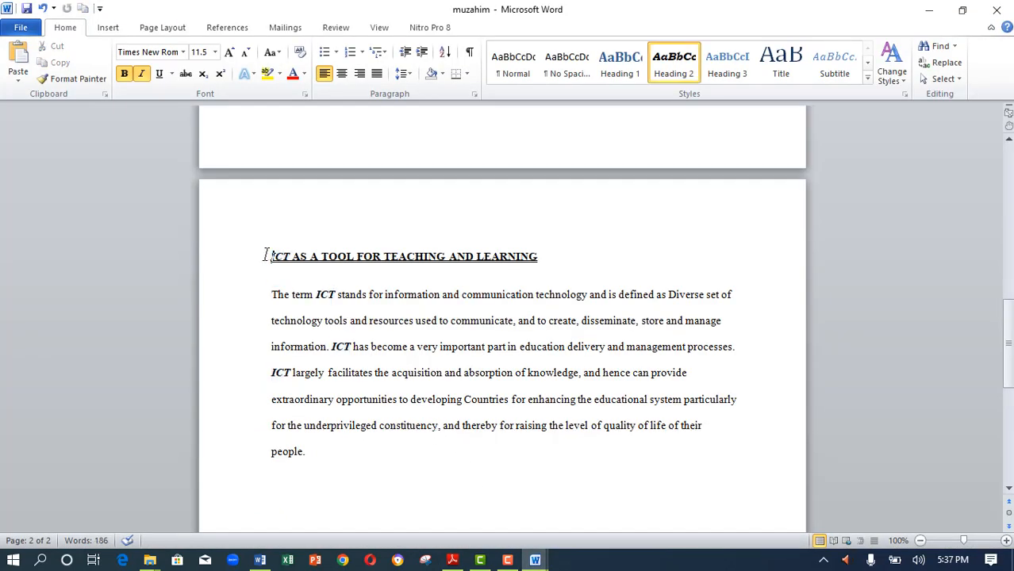
drag(268, 257, 508, 452)
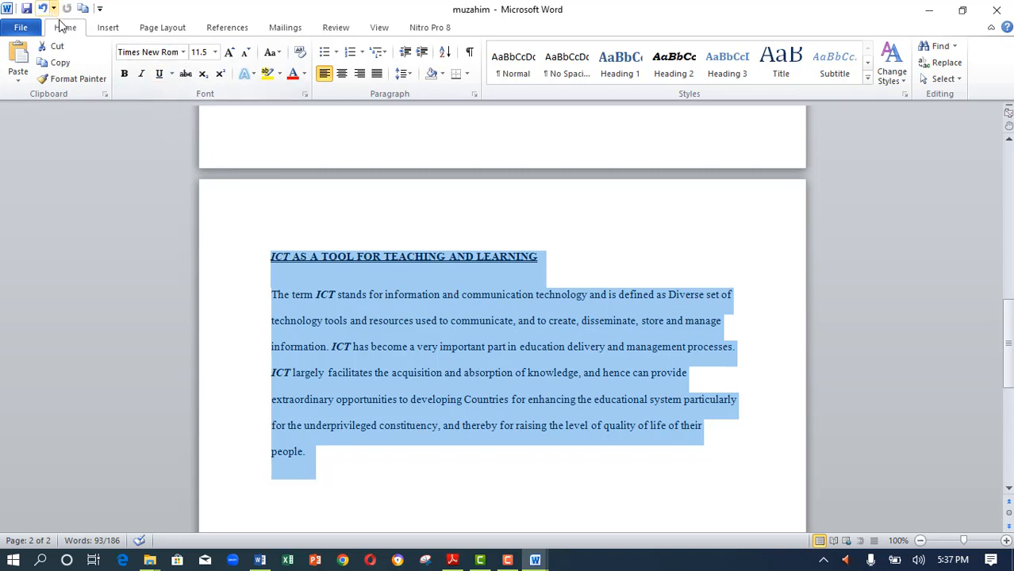
Step: Change the selected text's font to Times New Roman by typing 'time' in the Font box
click(183, 53)
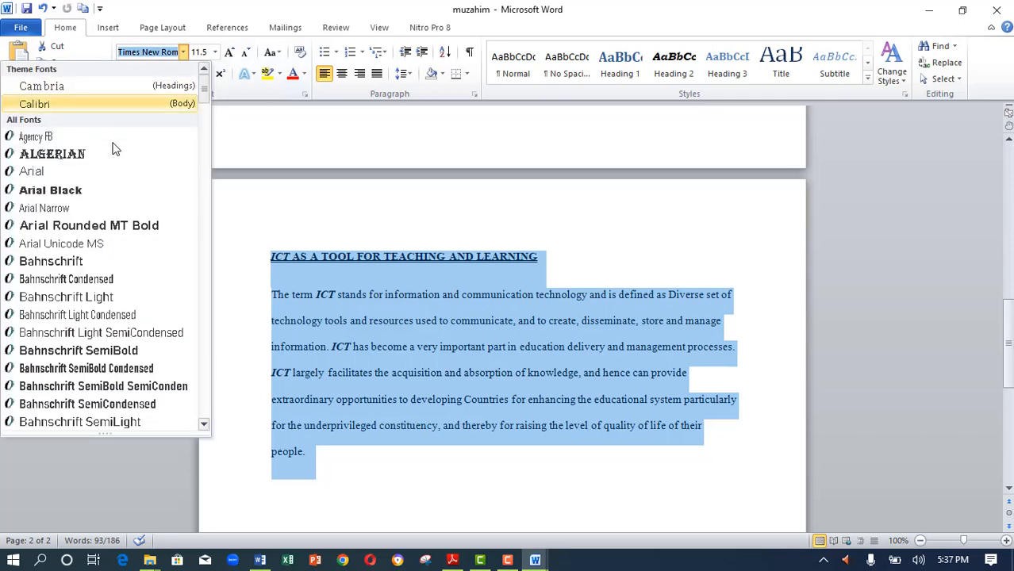
scroll(63, 285, down, 10)
scroll(63, 294, down, 3)
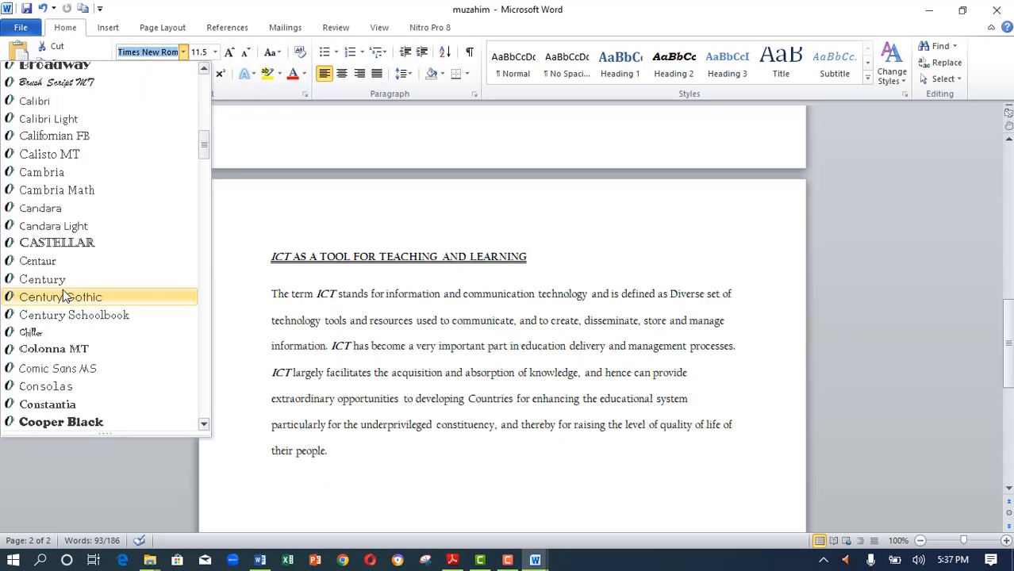
scroll(63, 289, up, 10)
scroll(65, 287, down, 5)
scroll(65, 286, up, 8)
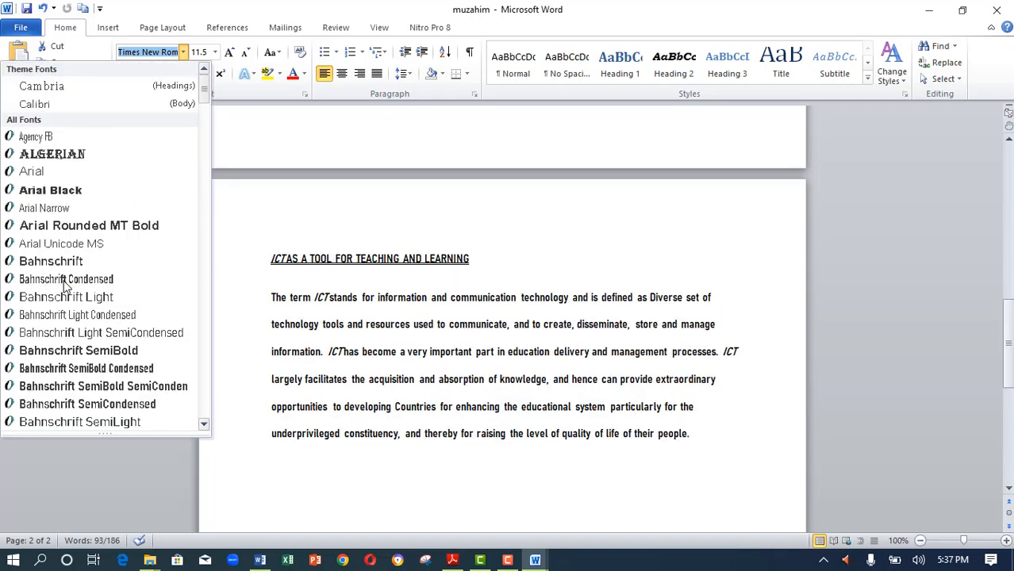
scroll(68, 273, down, 6)
scroll(67, 273, down, 12)
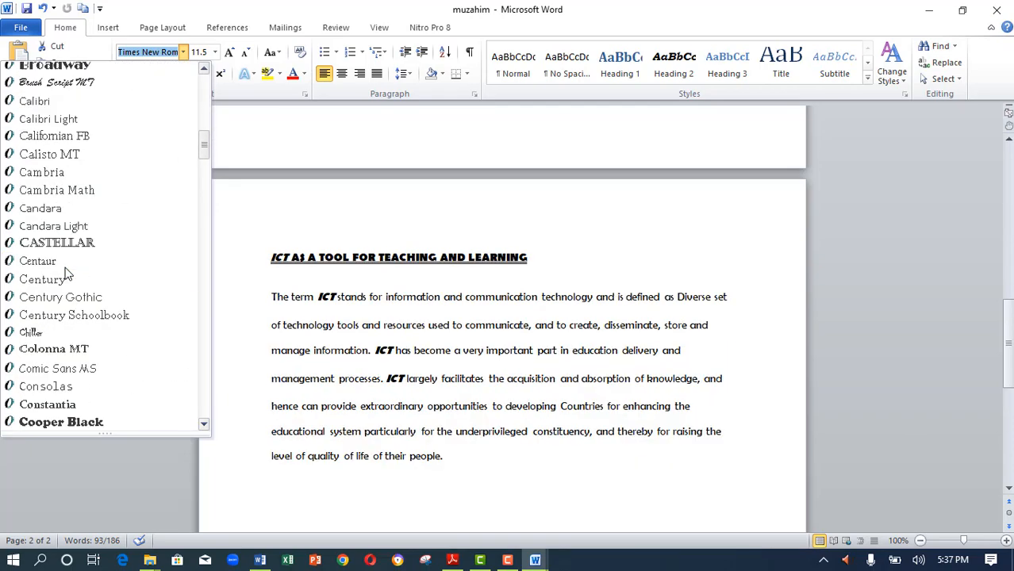
scroll(119, 158, up, 13)
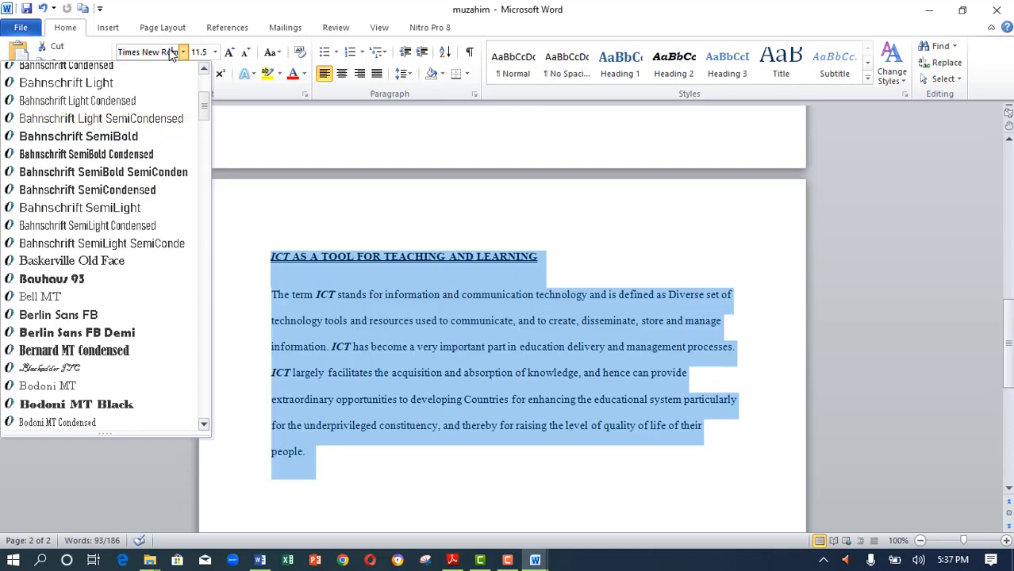
click(170, 50)
key(BackSpace)
key(BackSpace)
key(BackSpace)
key(BackSpace)
key(BackSpace)
key(BackSpace)
key(BackSpace)
key(BackSpace)
key(BackSpace)
key(BackSpace)
key(BackSpace)
key(BackSpace)
key(BackSpace)
key(BackSpace)
key(BackSpace)
text(tim)
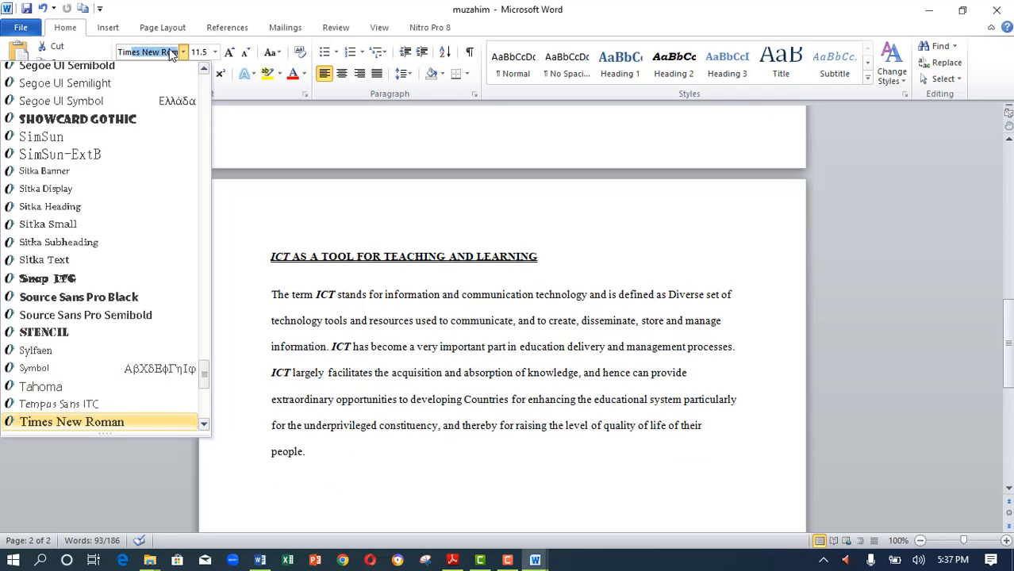
text(e)
key(Return)
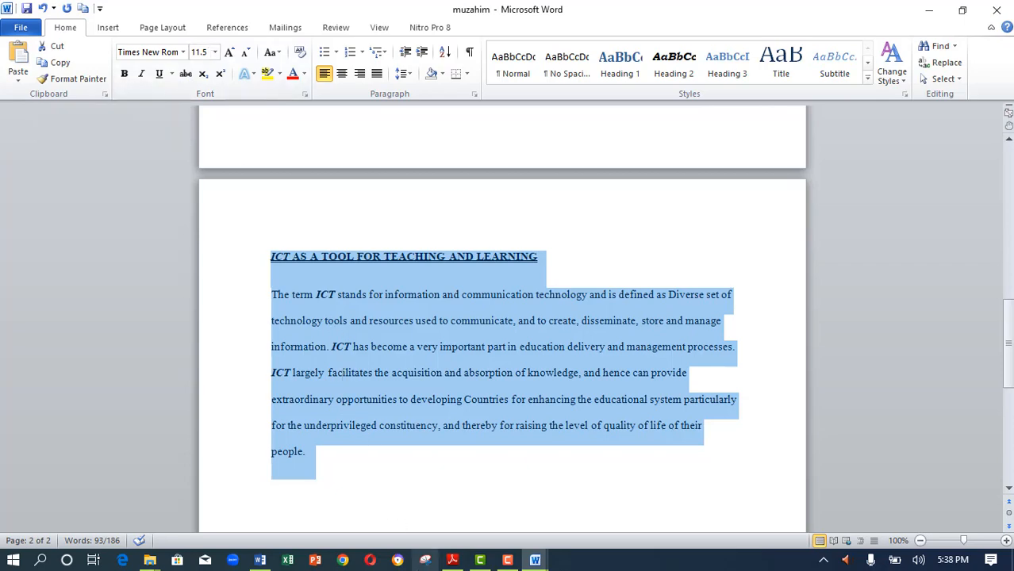
click(452, 560)
Step: Scroll the PDF down to task g), then go back to the muzahim Word document
scroll(389, 467, down, 1)
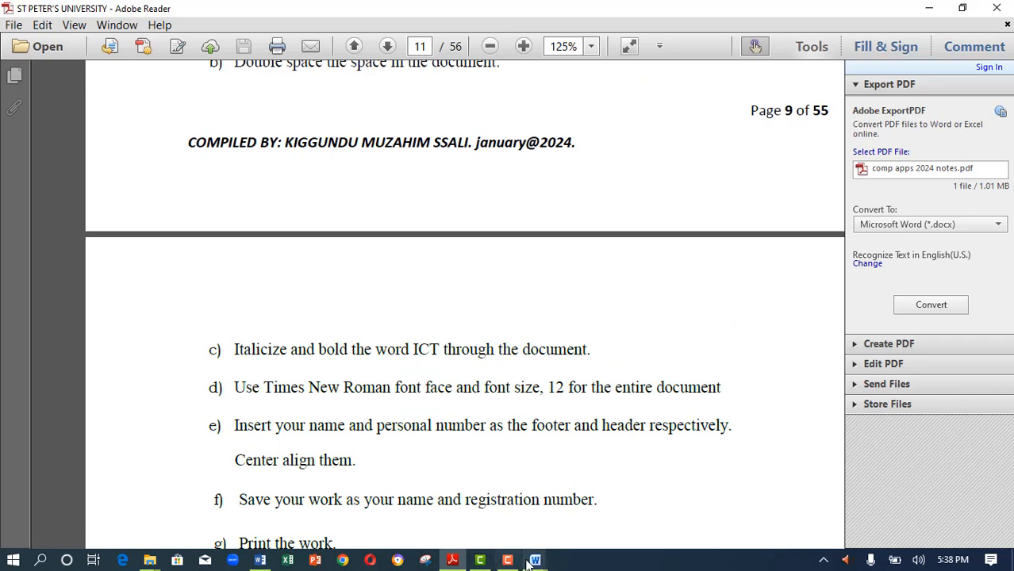
mouse_move(535, 560)
click(483, 524)
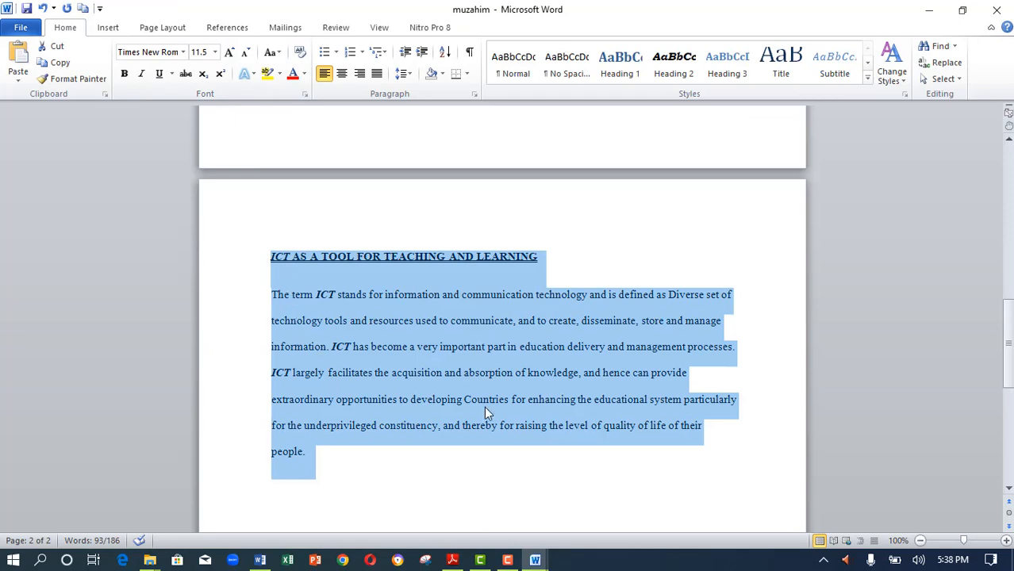
Step: Set the selected heading and passage to 12 pt and save the document
click(215, 52)
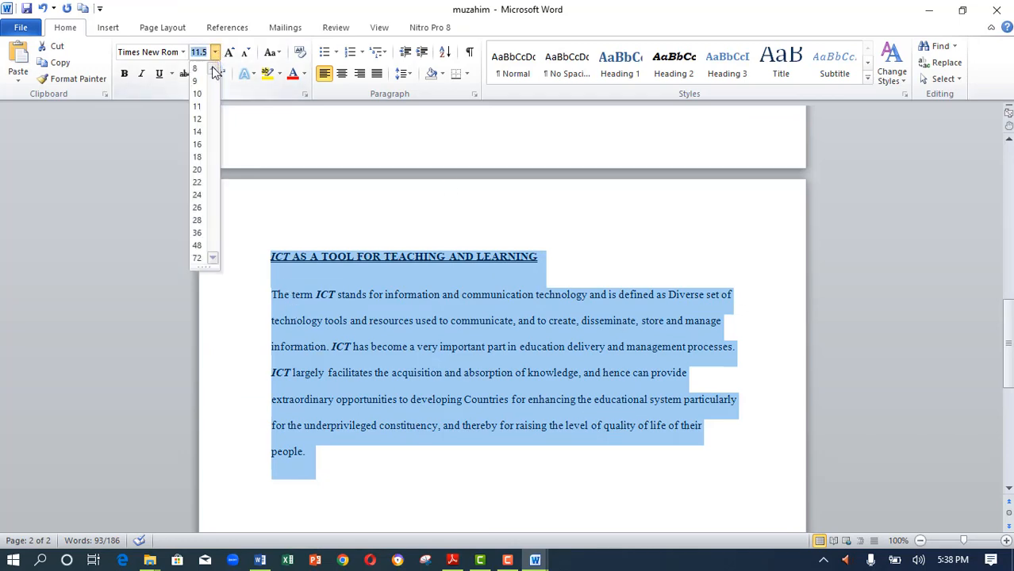
click(198, 119)
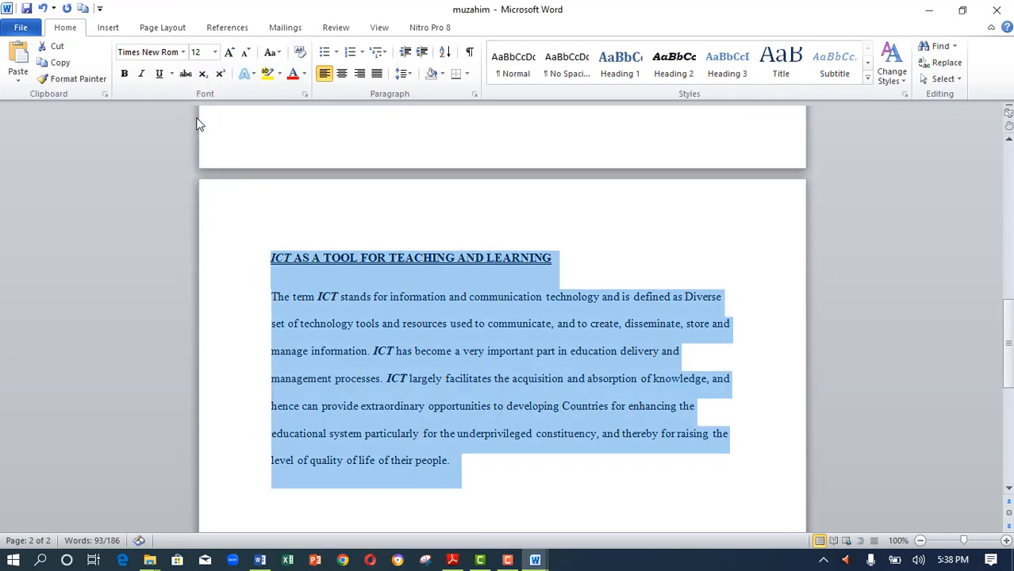
click(27, 9)
click(452, 560)
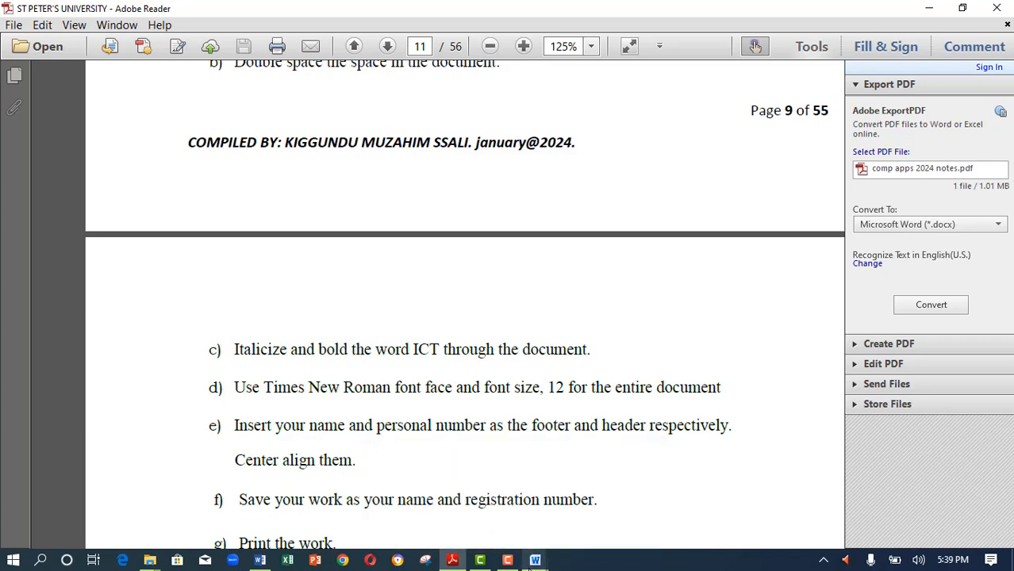
mouse_move(534, 560)
click(478, 525)
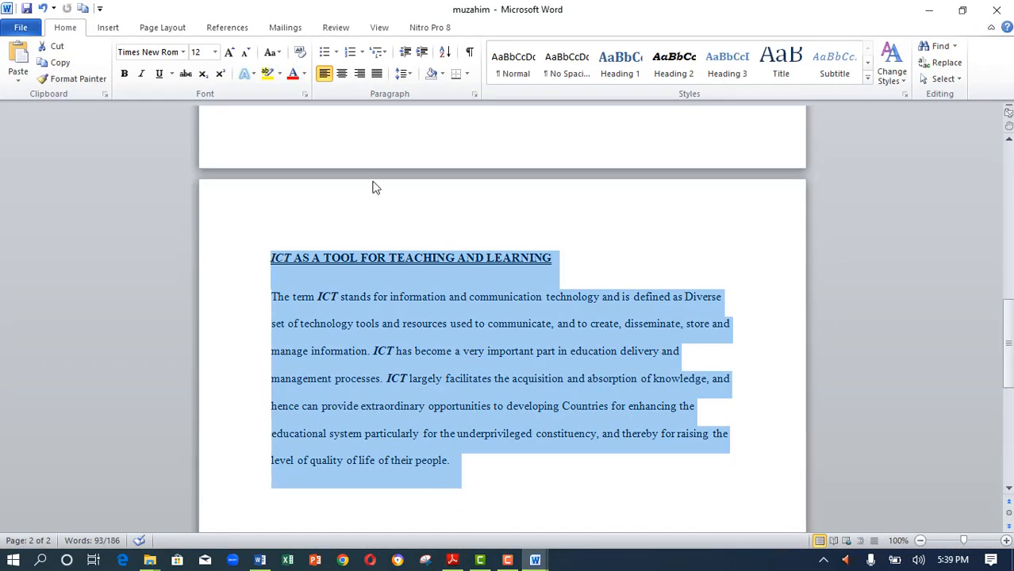
Step: Insert a Blank footer containing the student's name, then close footer editing
click(451, 471)
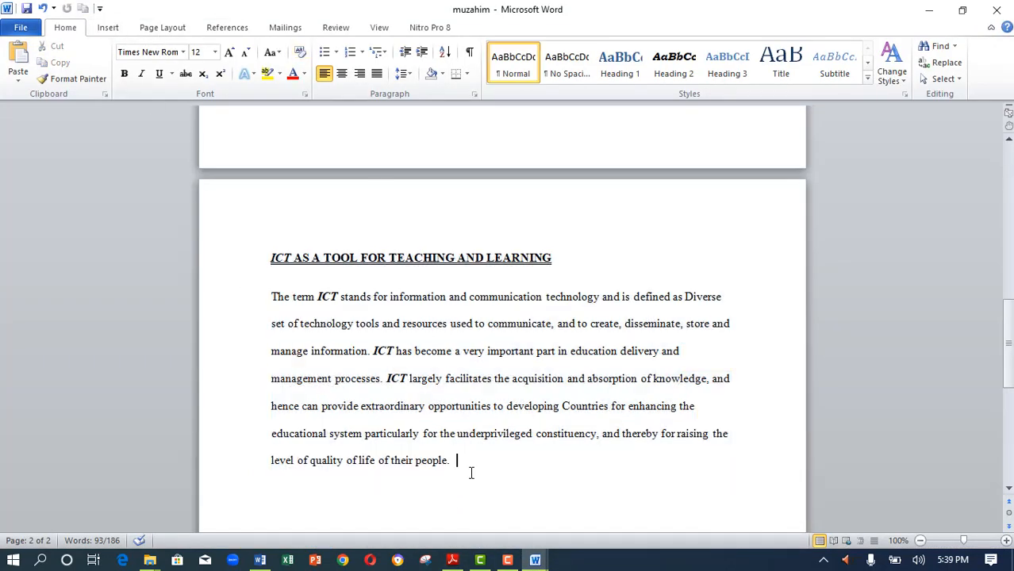
click(107, 29)
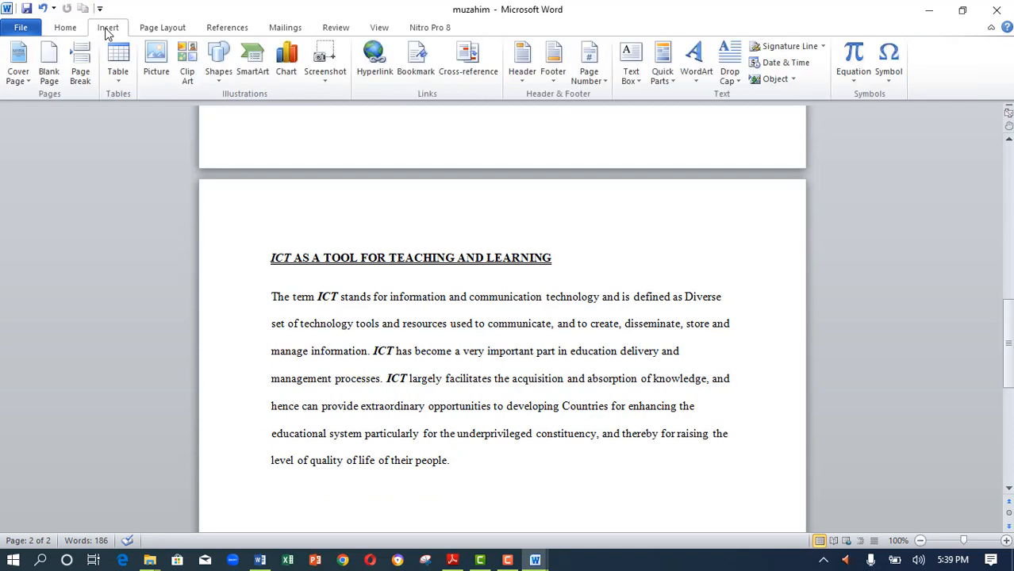
click(553, 71)
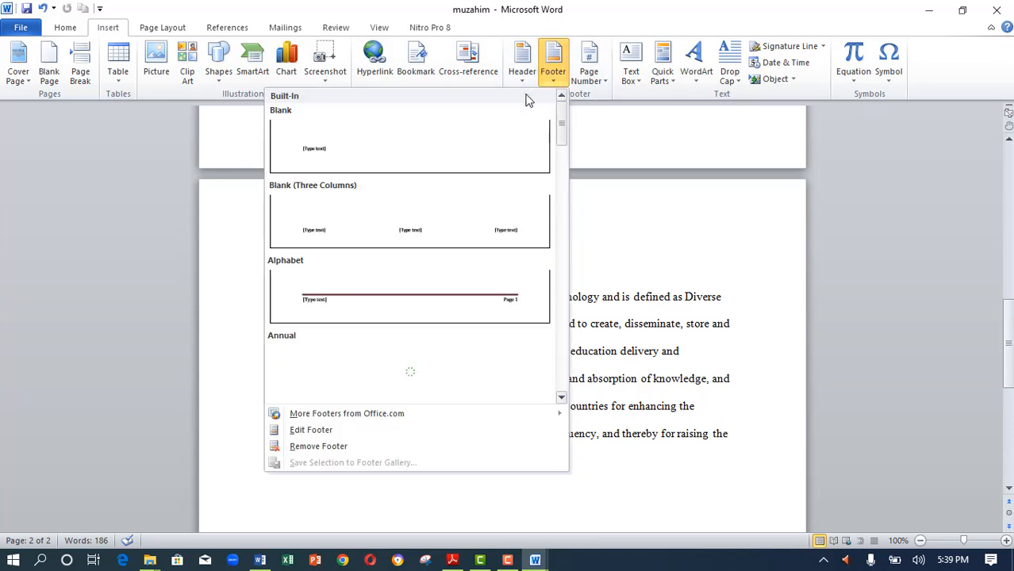
click(334, 157)
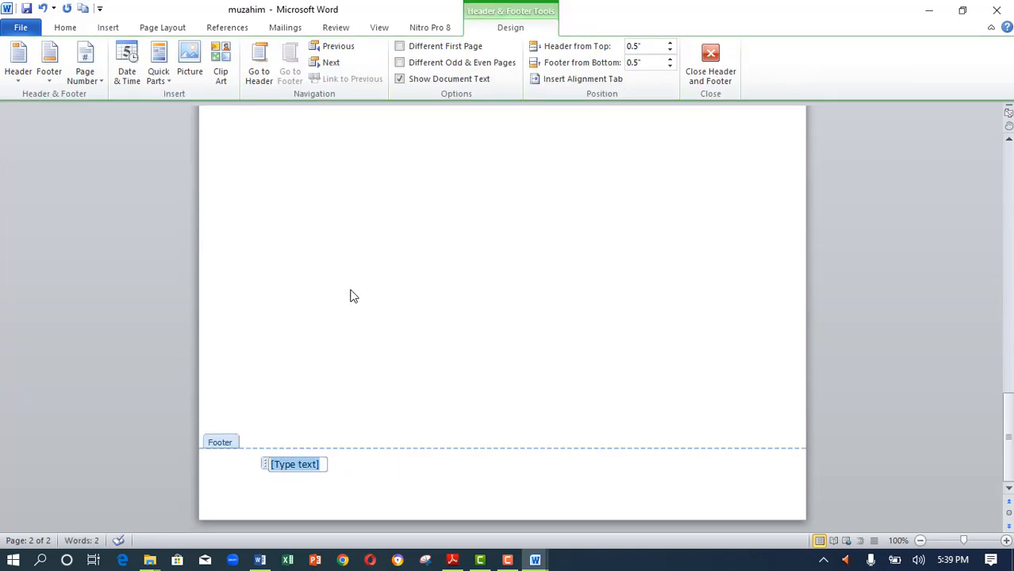
text(mu)
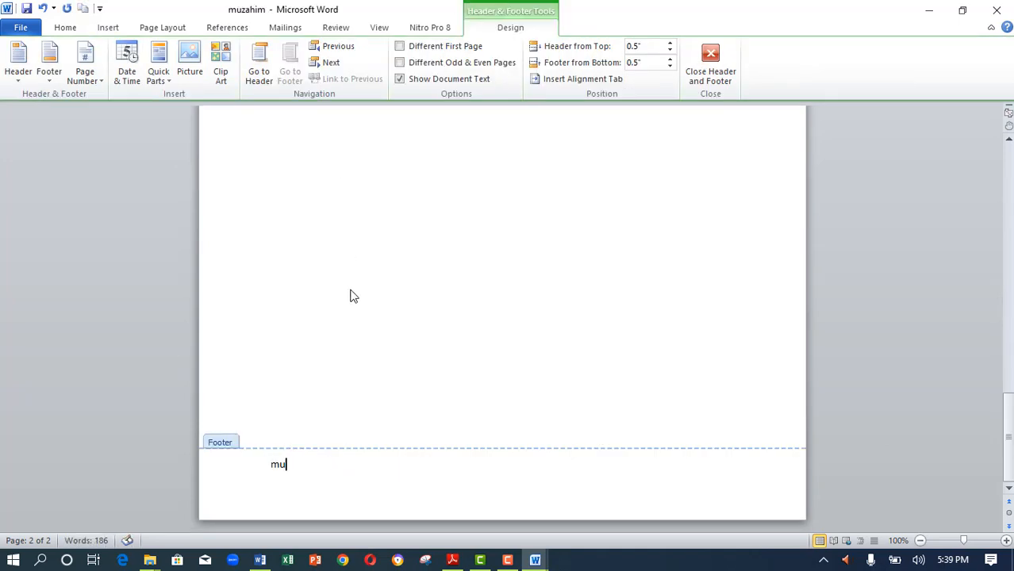
text(zahim)
click(708, 77)
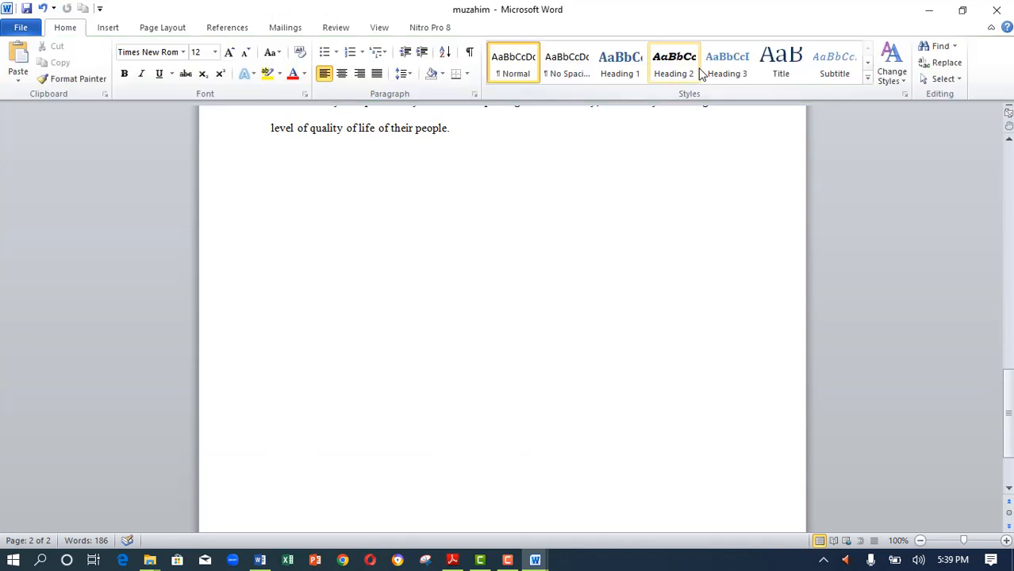
scroll(388, 296, up, 5)
scroll(388, 296, up, 5)
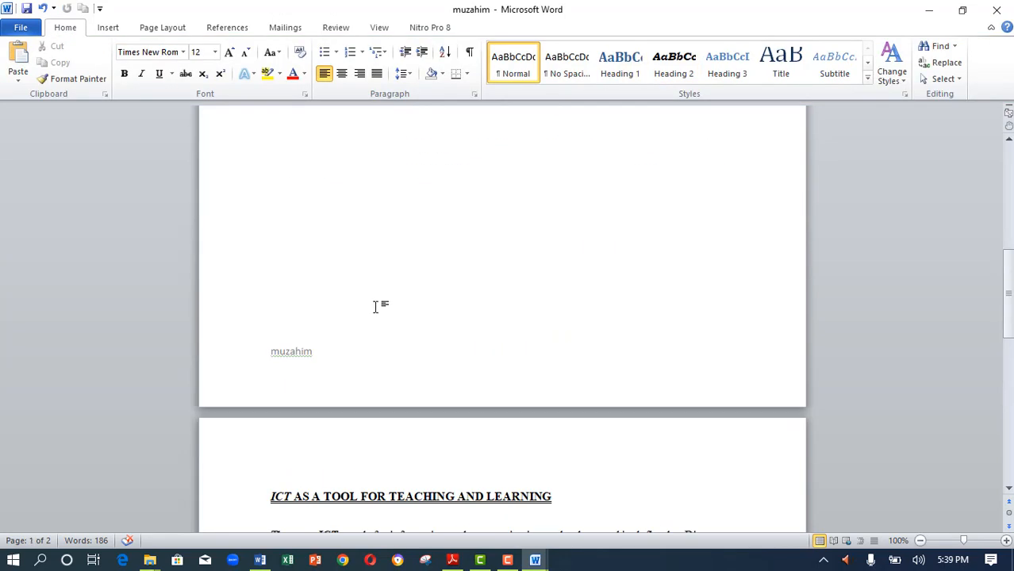
Step: Insert a blank header, replace its placeholder with the student's registration number, and select it
scroll(377, 305, down, 7)
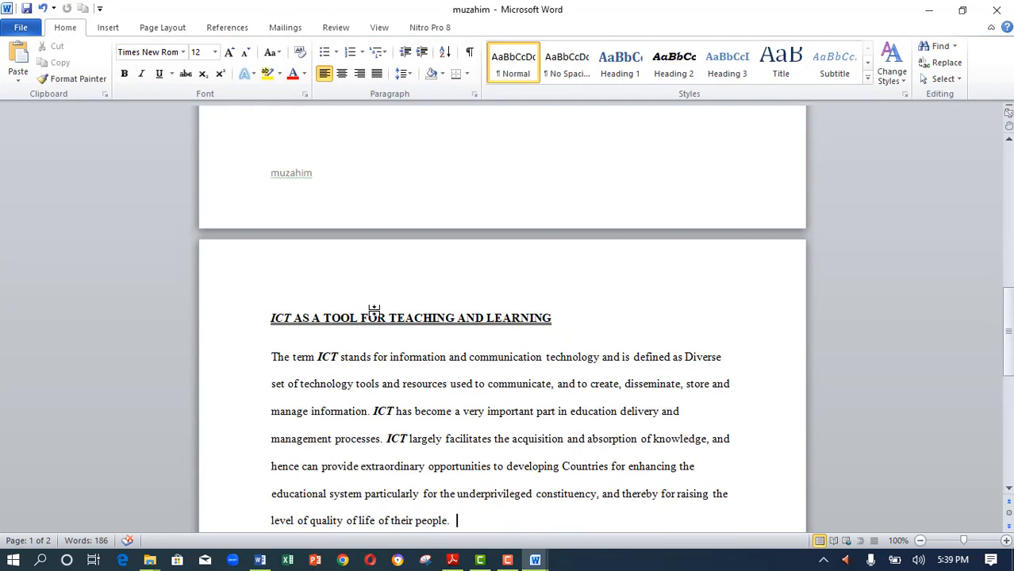
click(108, 29)
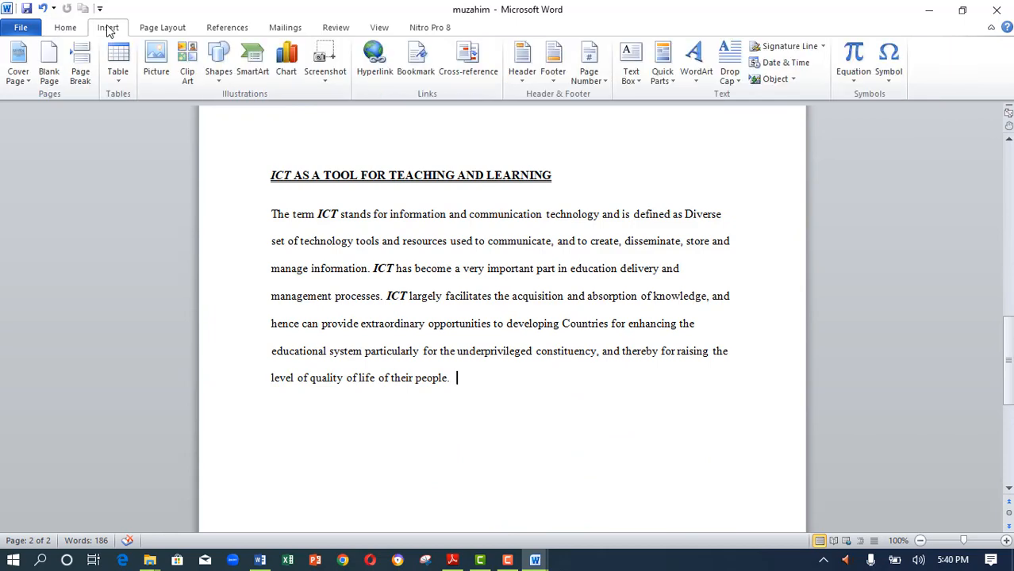
click(522, 62)
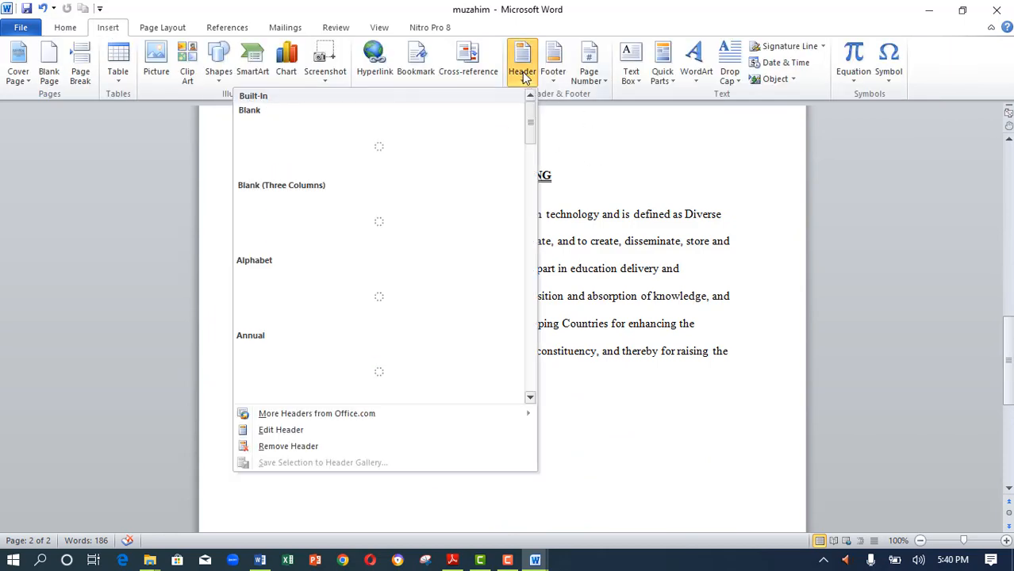
click(341, 142)
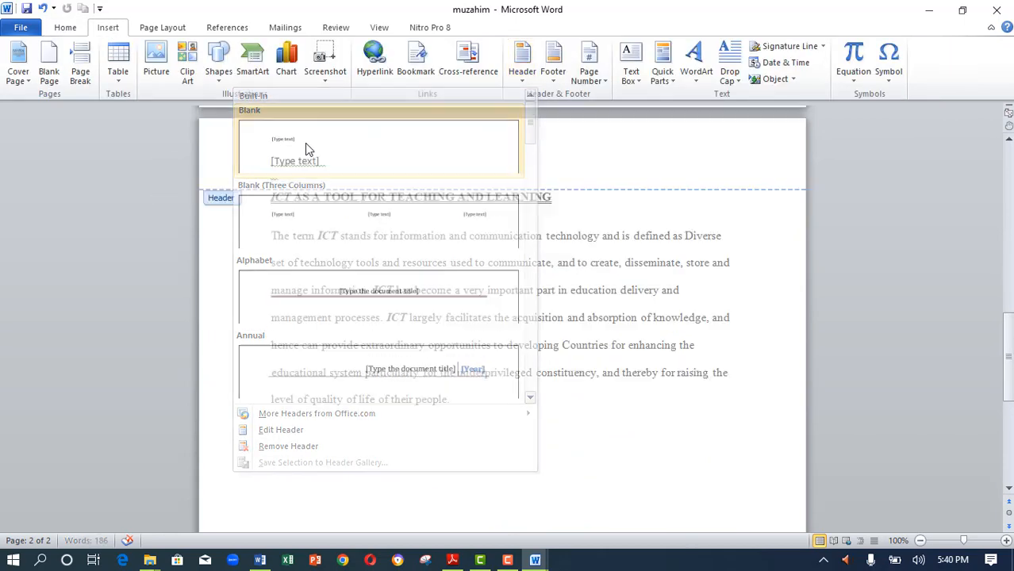
key(Delete)
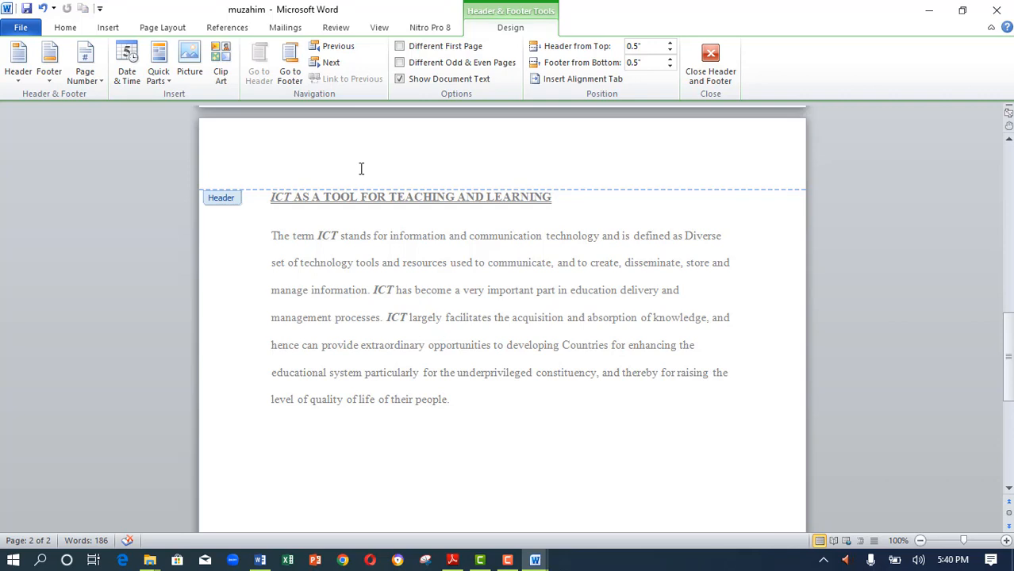
text(stfsps 0076)
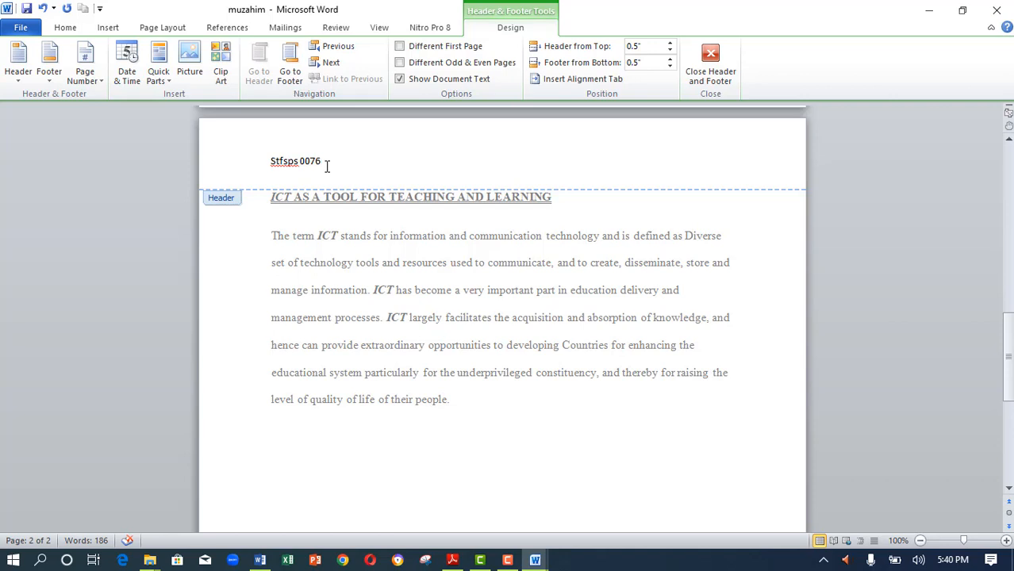
drag(328, 163, 271, 165)
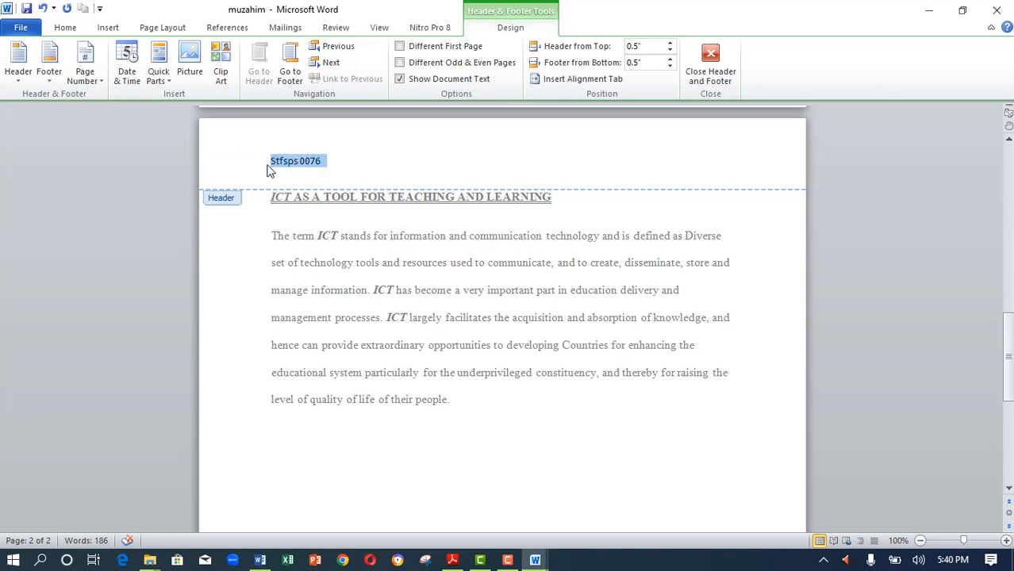
click(66, 29)
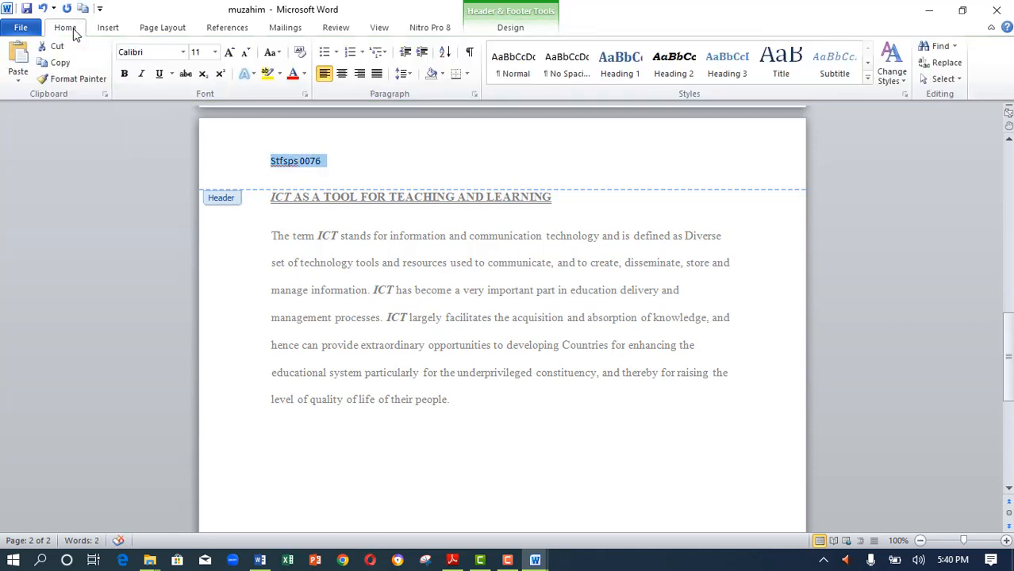
Step: Center the header text and the footer name, save the document, and switch to the assignment PDF
click(342, 73)
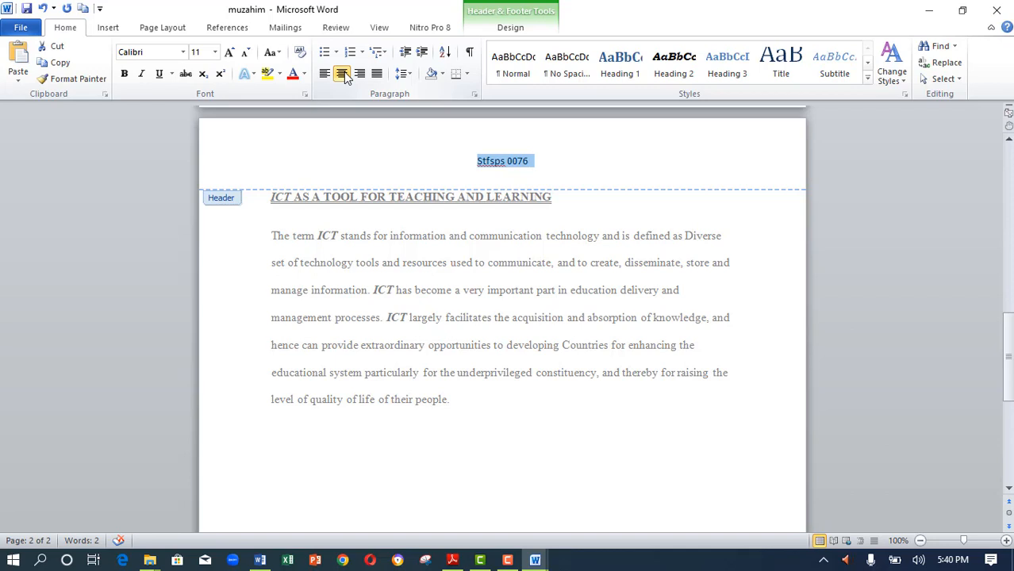
scroll(428, 242, down, 10)
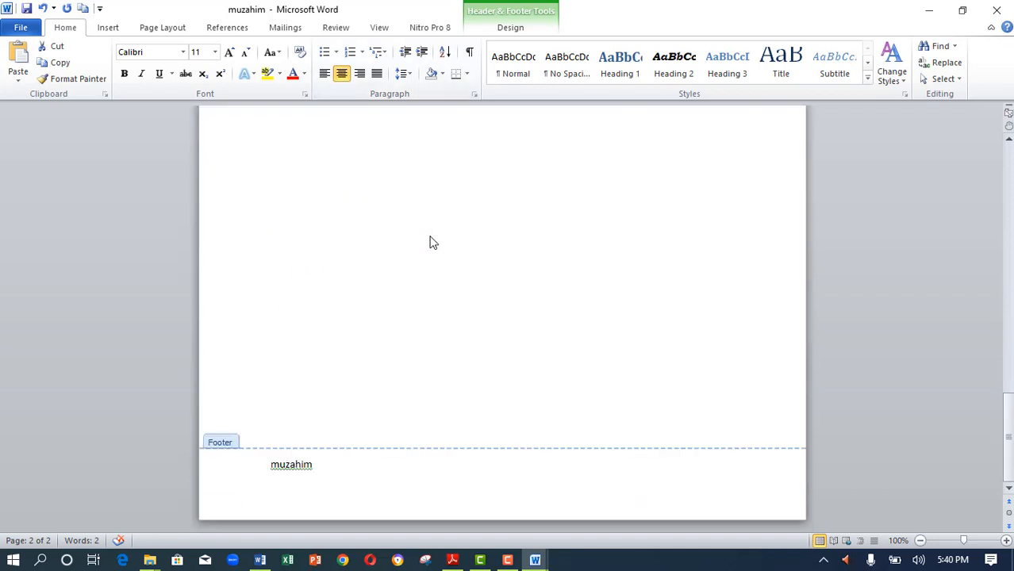
click(318, 472)
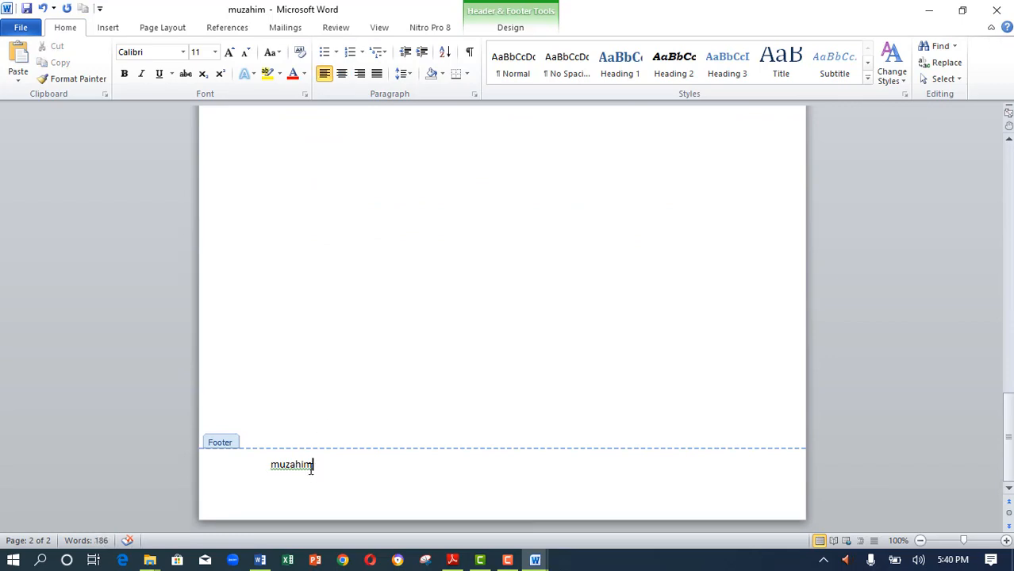
drag(311, 465, 271, 466)
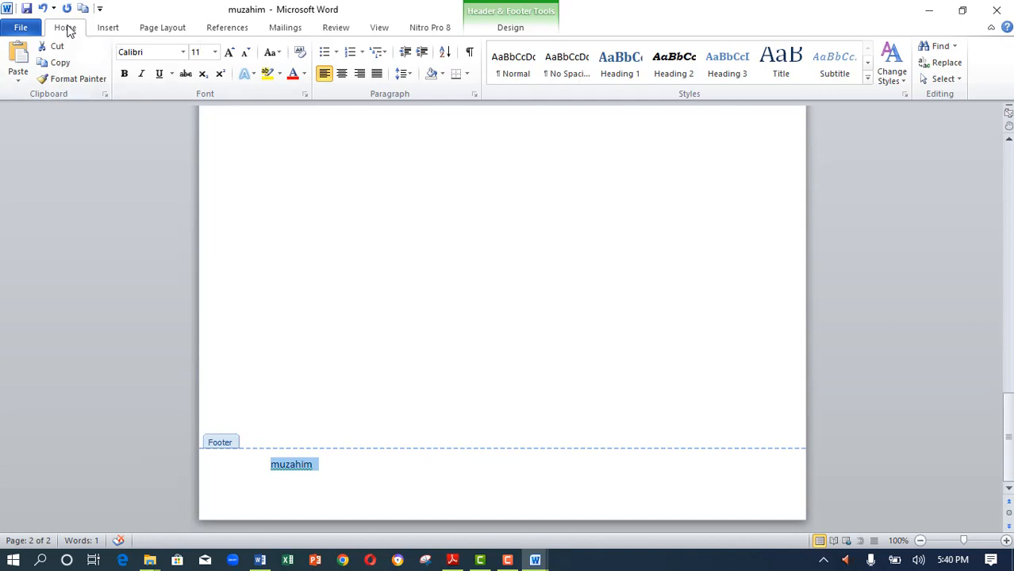
click(341, 76)
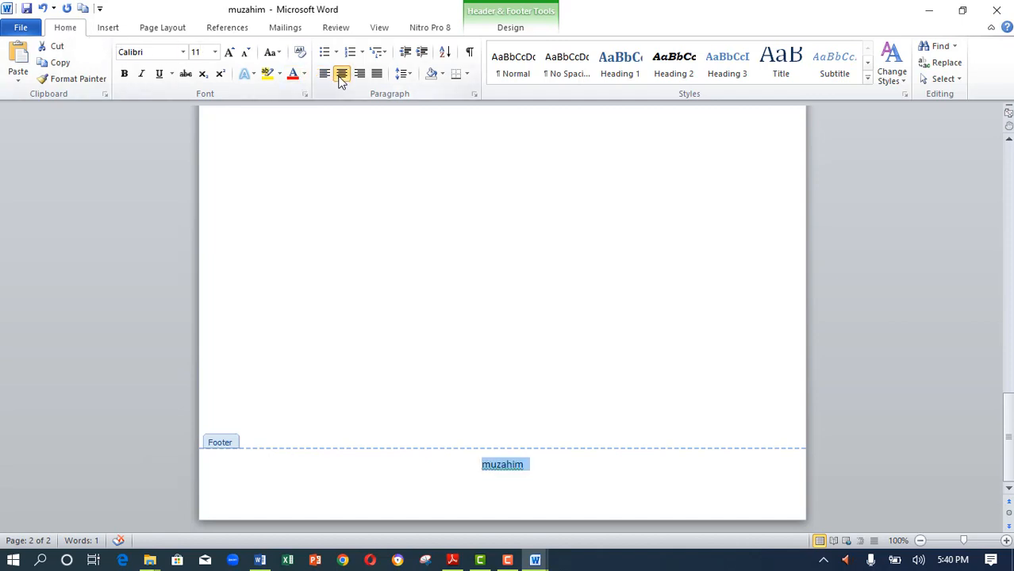
click(26, 9)
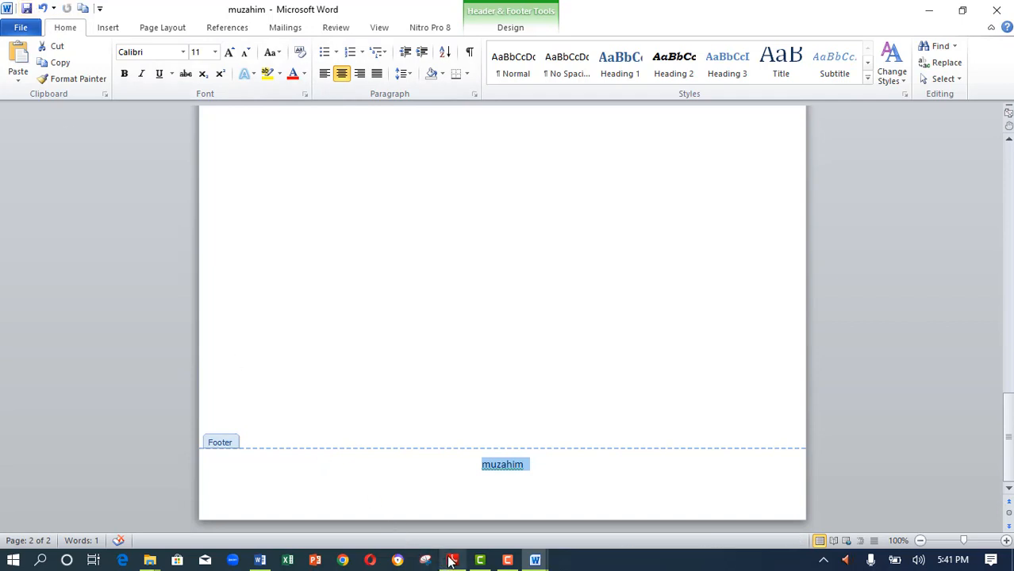
click(452, 560)
Step: Read the remaining save and print tasks in the PDF, then bring the Word document back
scroll(379, 481, down, 2)
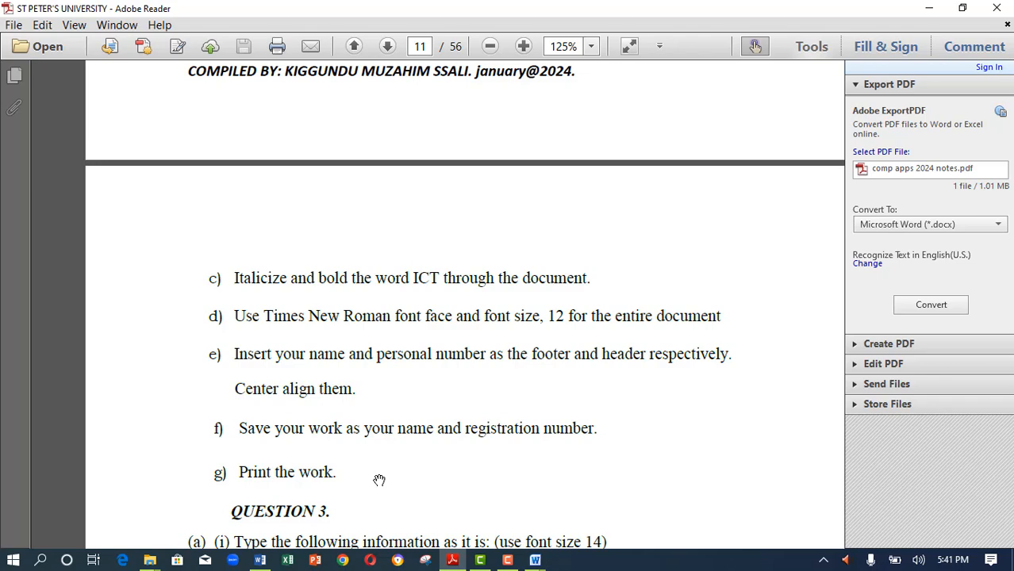
click(536, 560)
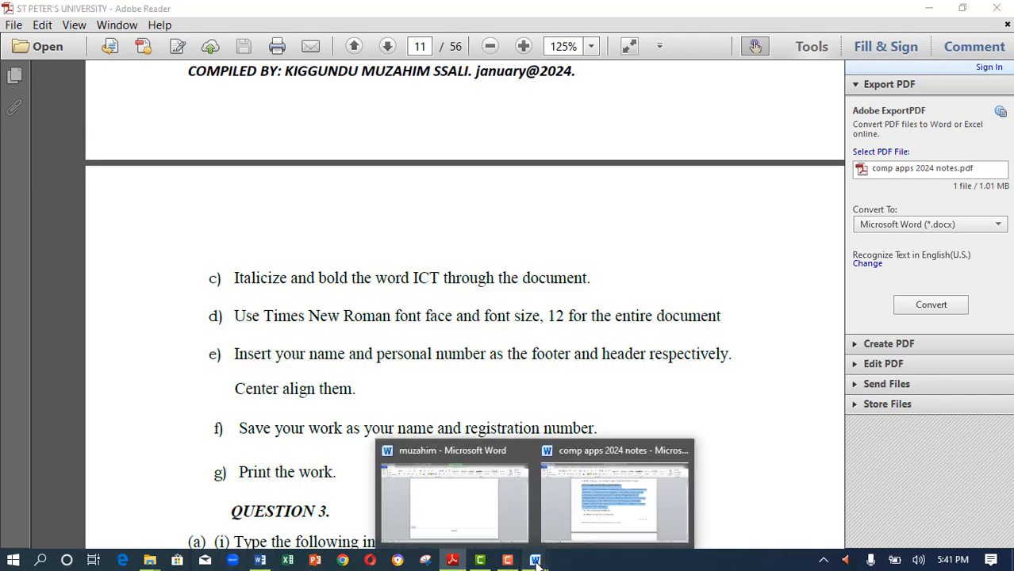
click(447, 512)
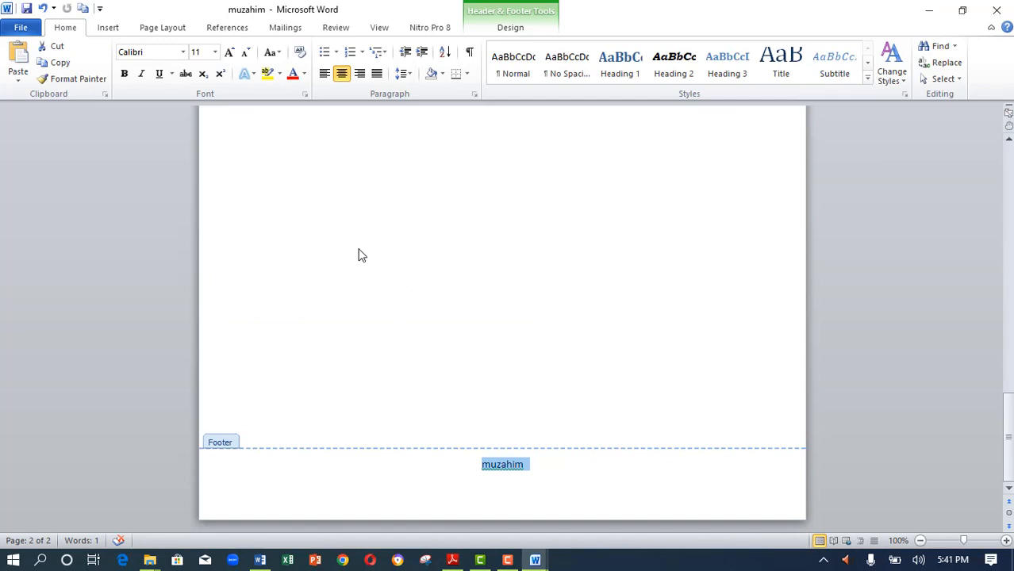
Step: Save As into the Desktop 'ms word' folder, appending the registration number to the file name
click(22, 29)
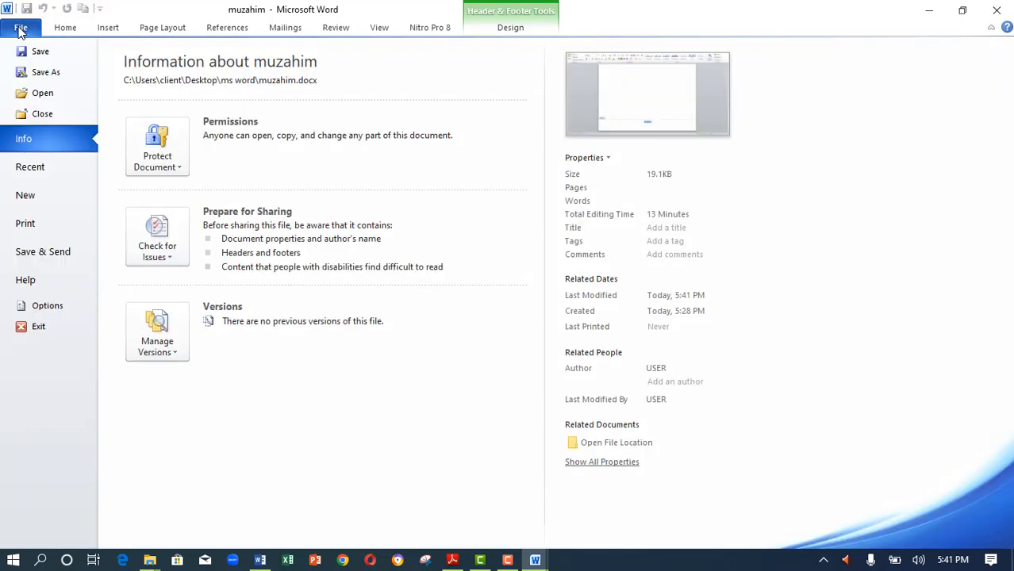
click(49, 78)
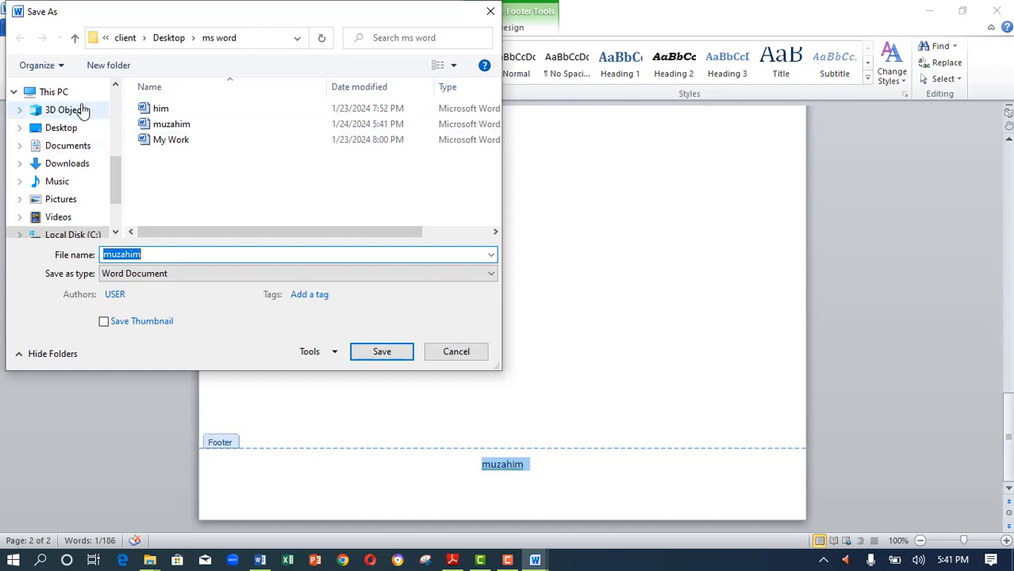
click(63, 132)
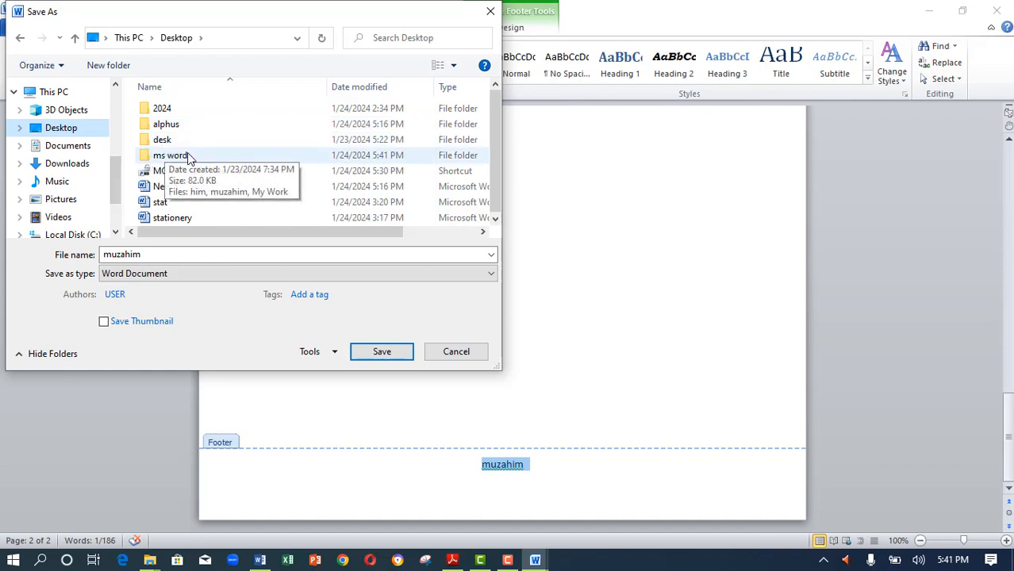
click(184, 157)
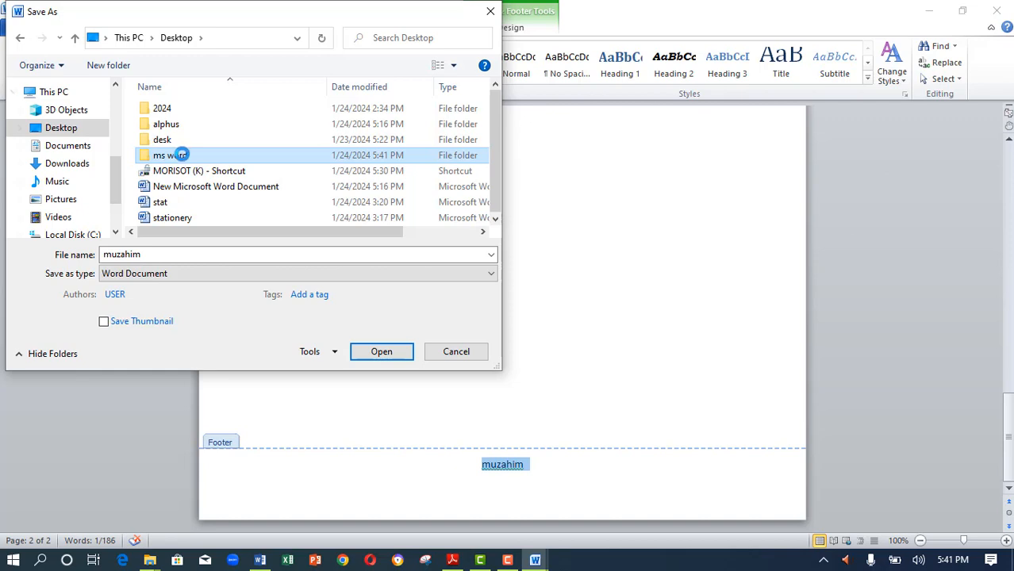
right_click(181, 154)
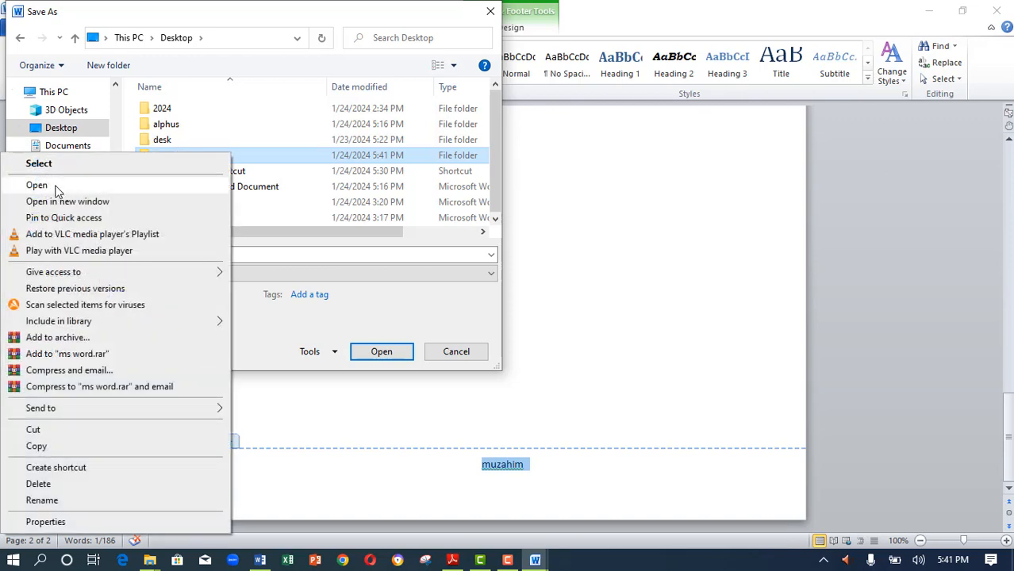
click(67, 184)
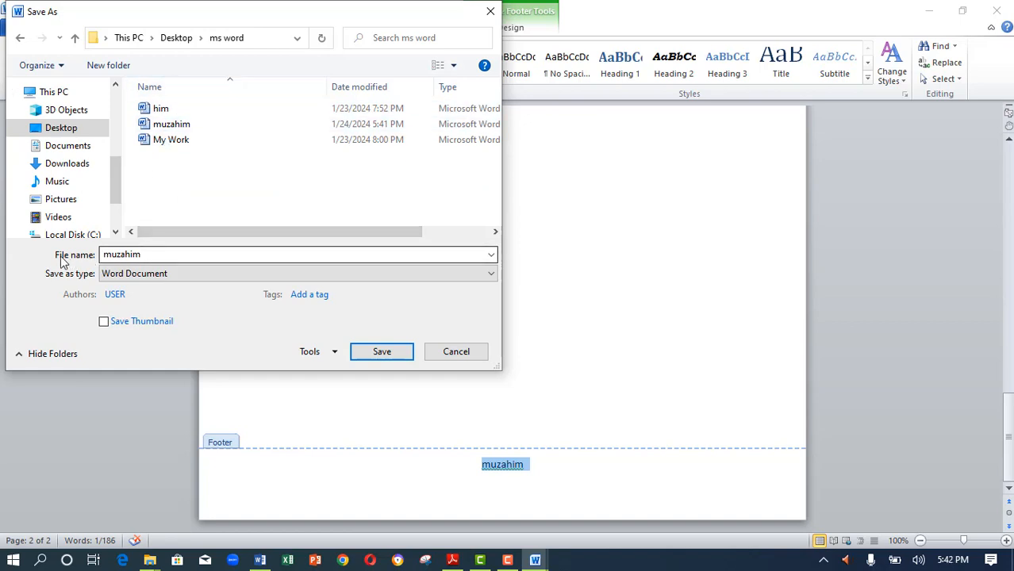
click(154, 256)
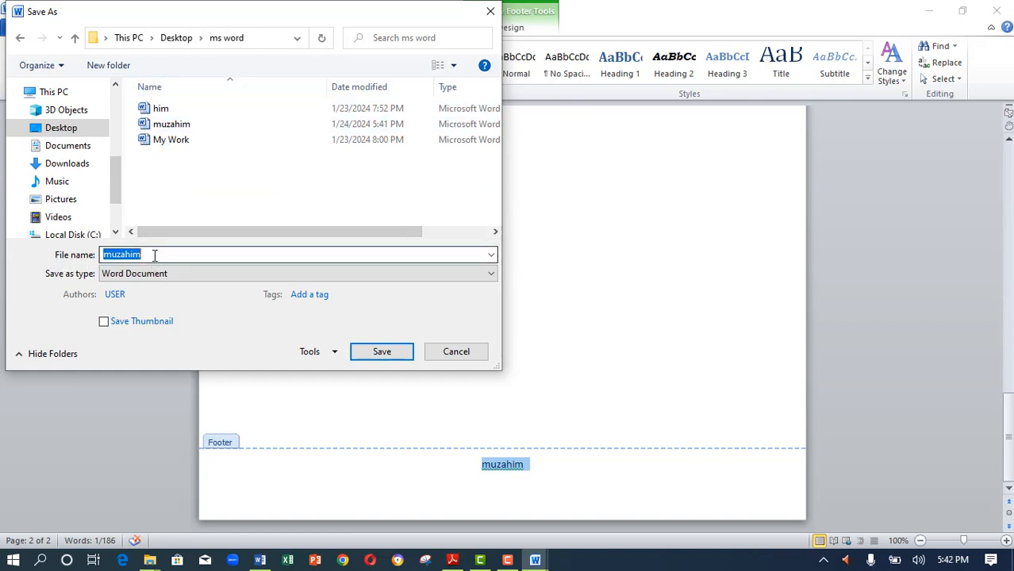
click(154, 255)
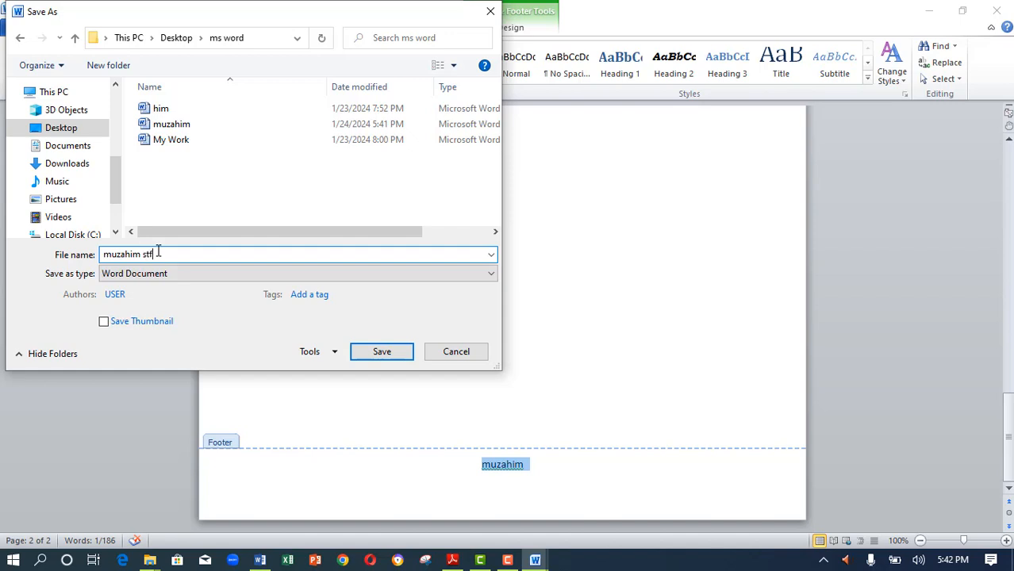
text(spss0076)
click(394, 354)
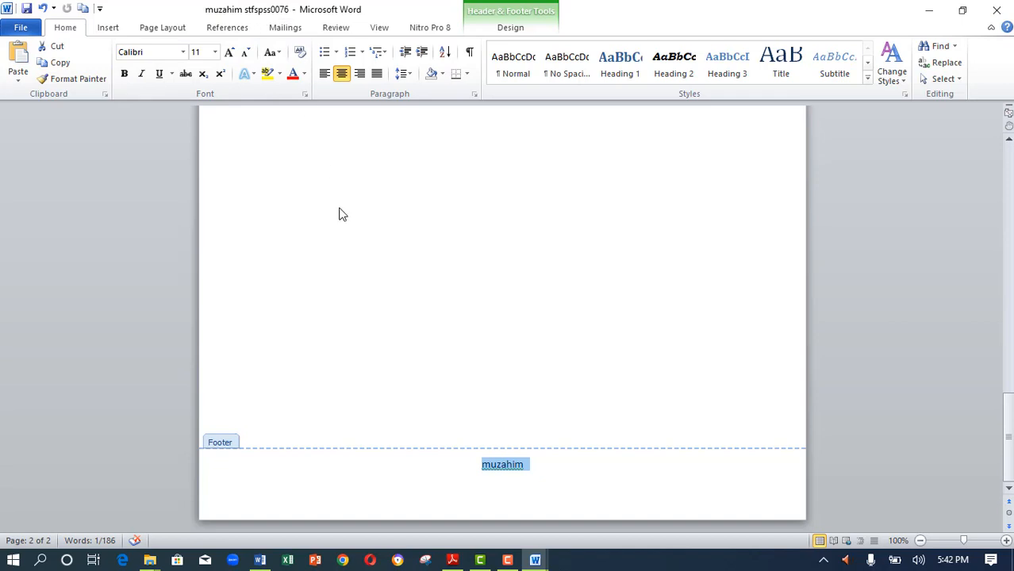
Step: Close the footer, check the final print task in the PDF, and return to the top of the document
double_click(413, 274)
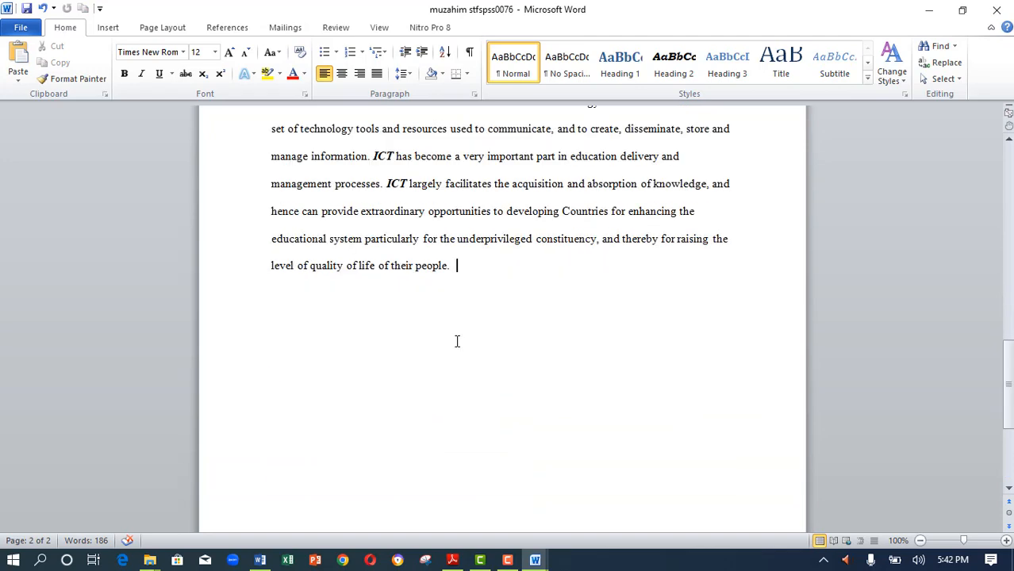
scroll(456, 341, down, 5)
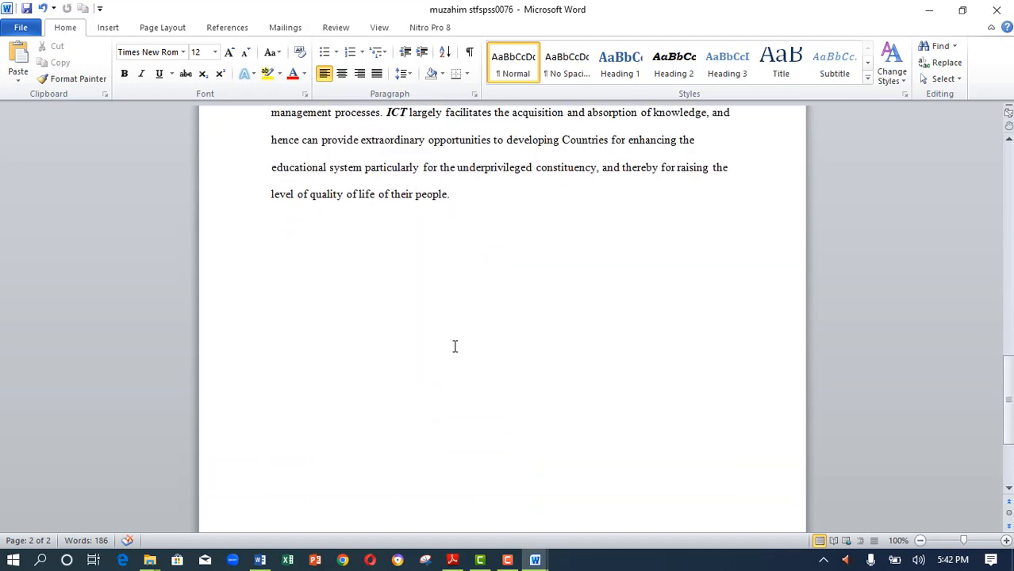
click(459, 565)
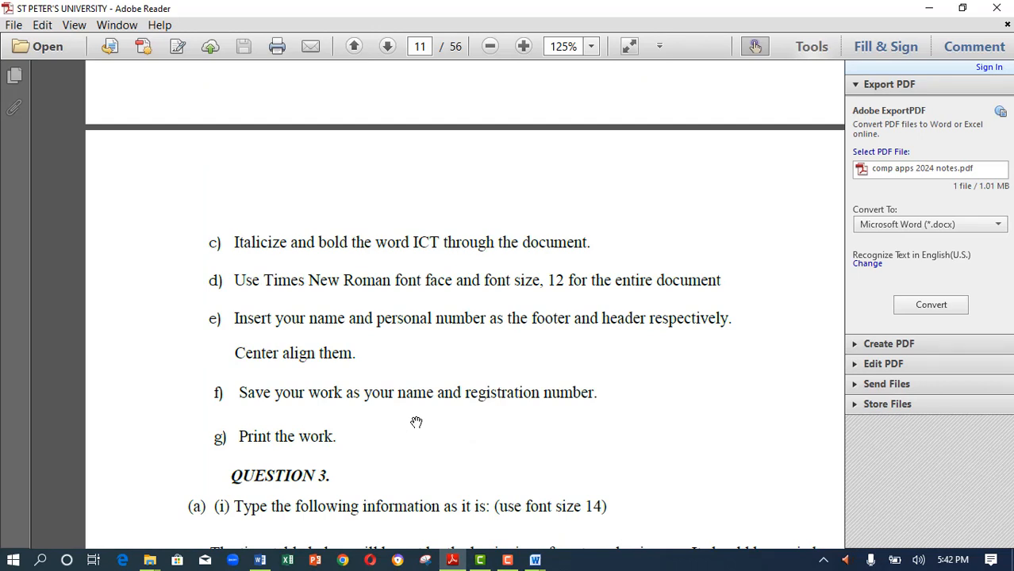
mouse_move(537, 561)
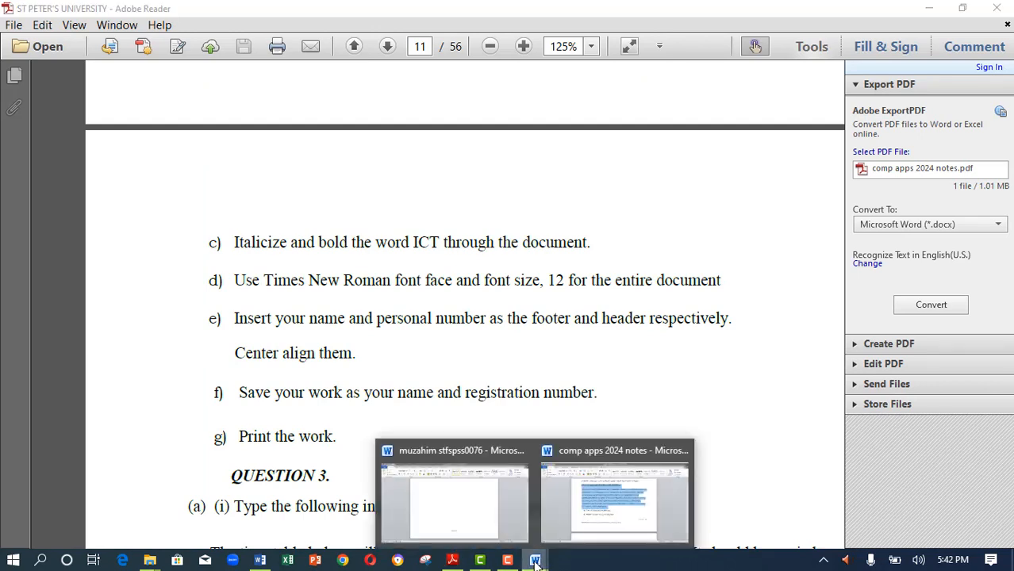
click(461, 495)
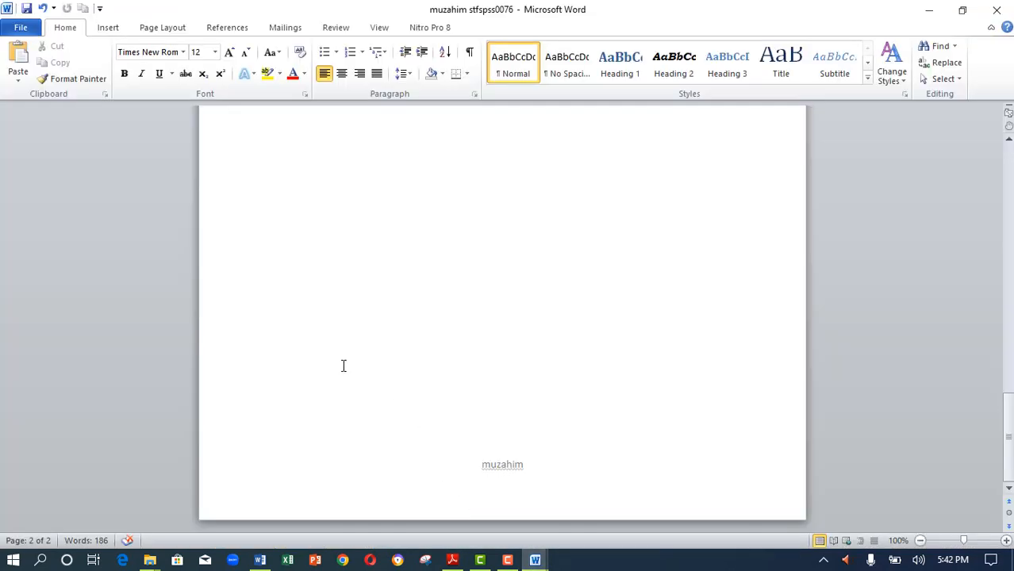
scroll(343, 365, up, 6)
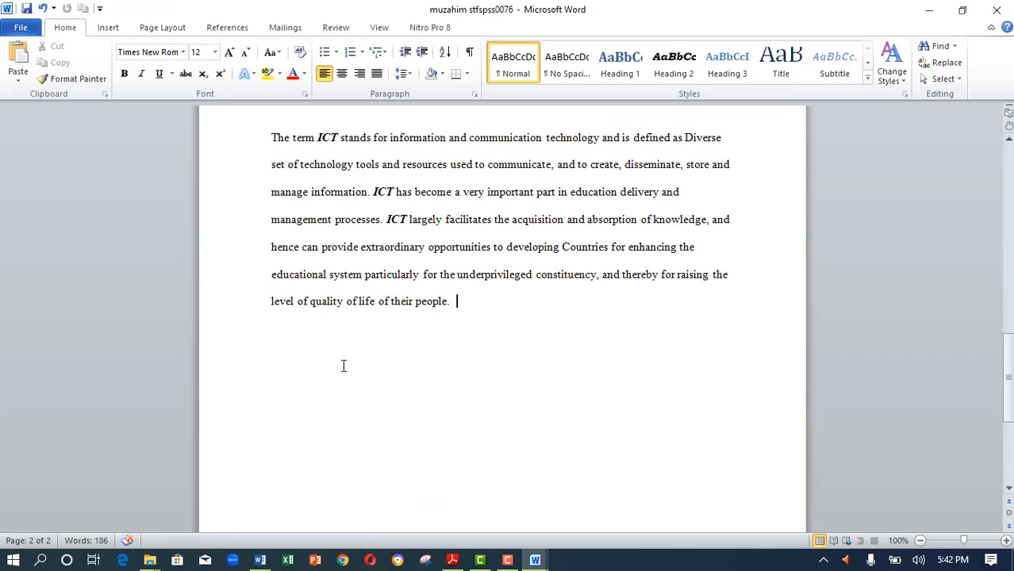
scroll(344, 365, up, 3)
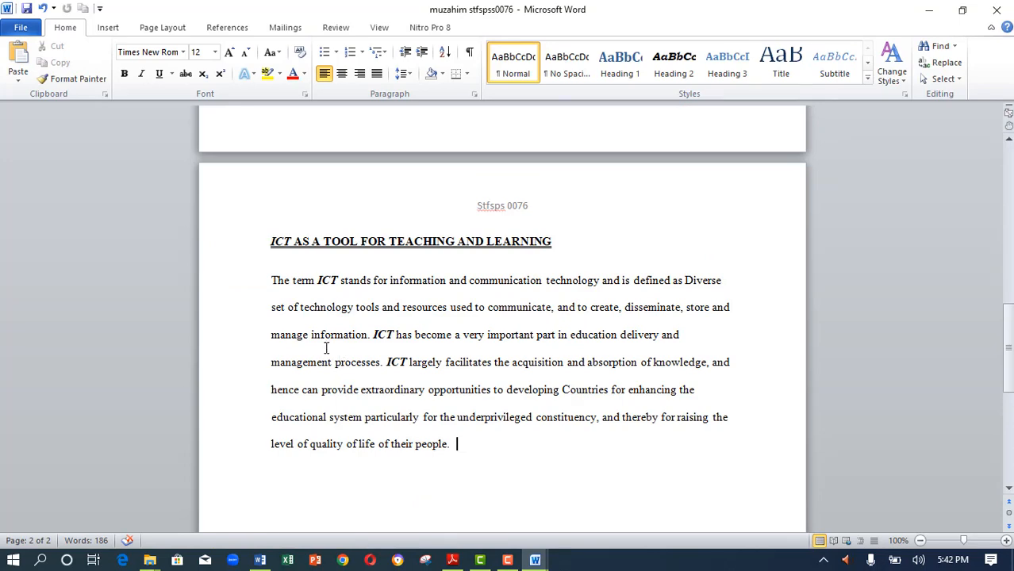
scroll(276, 340, up, 9)
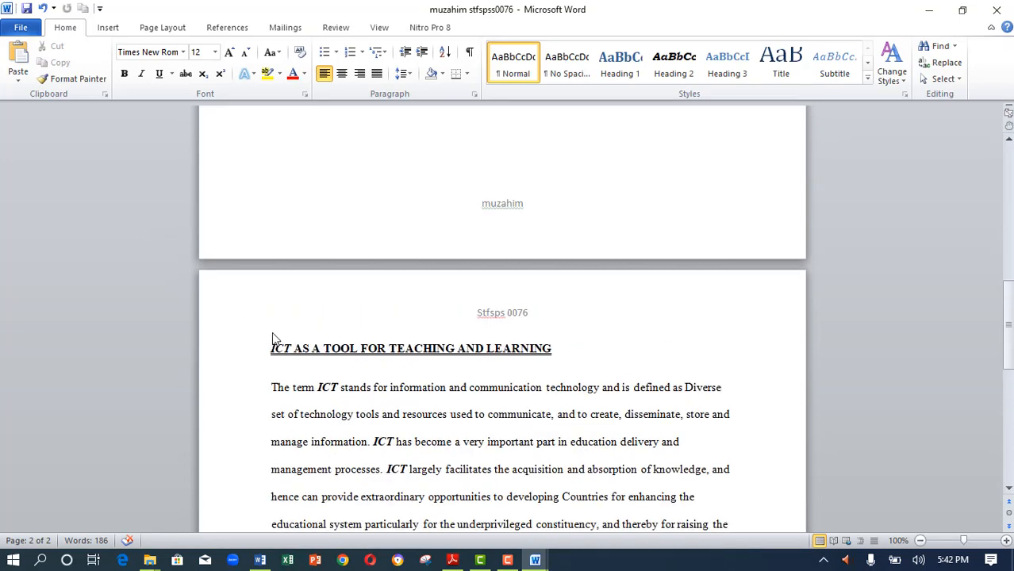
Step: Open the print preview and select Microsoft Print to PDF as the printer
click(21, 29)
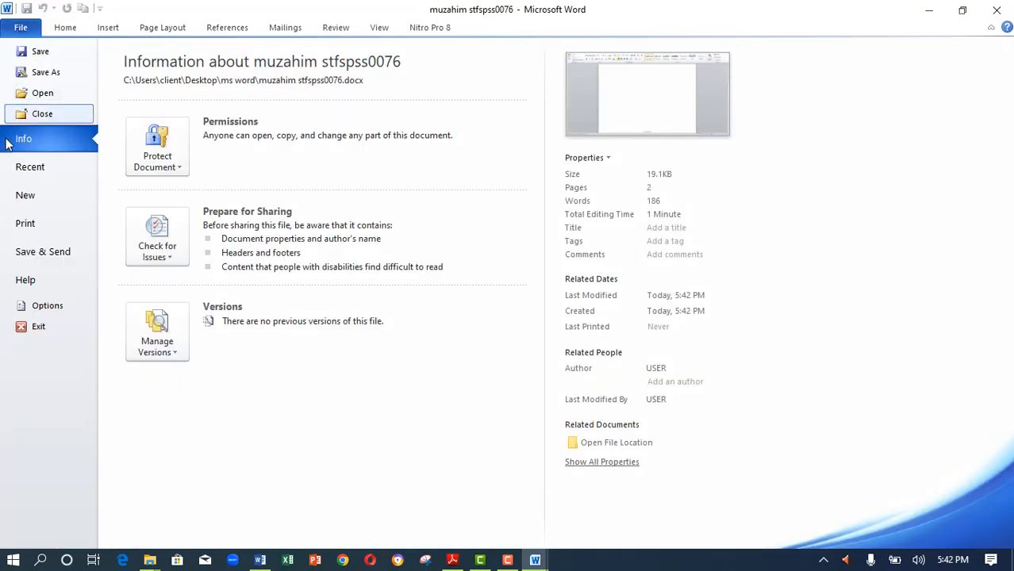
click(32, 225)
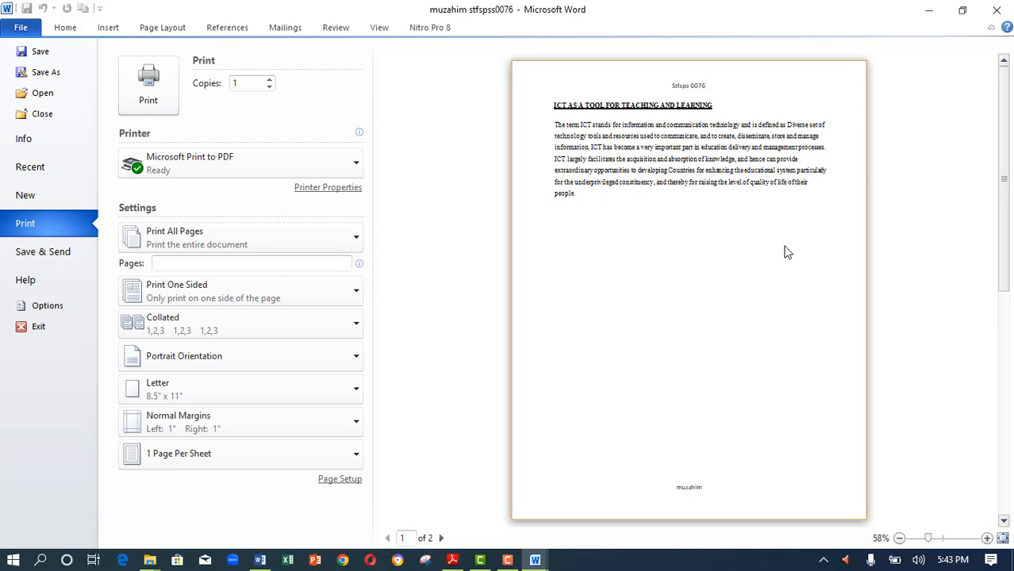
scroll(783, 246, down, 1)
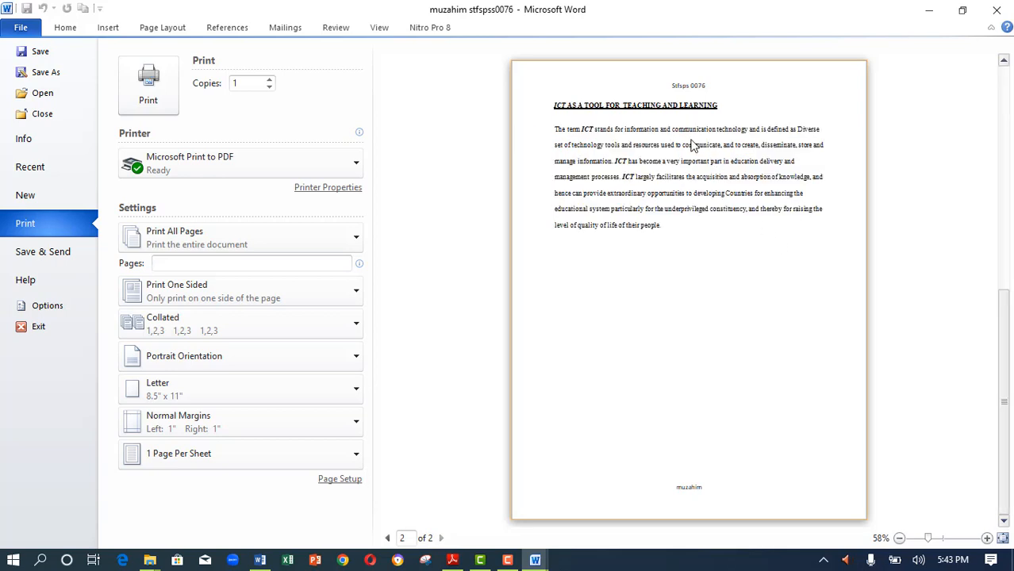
scroll(673, 297, up, 1)
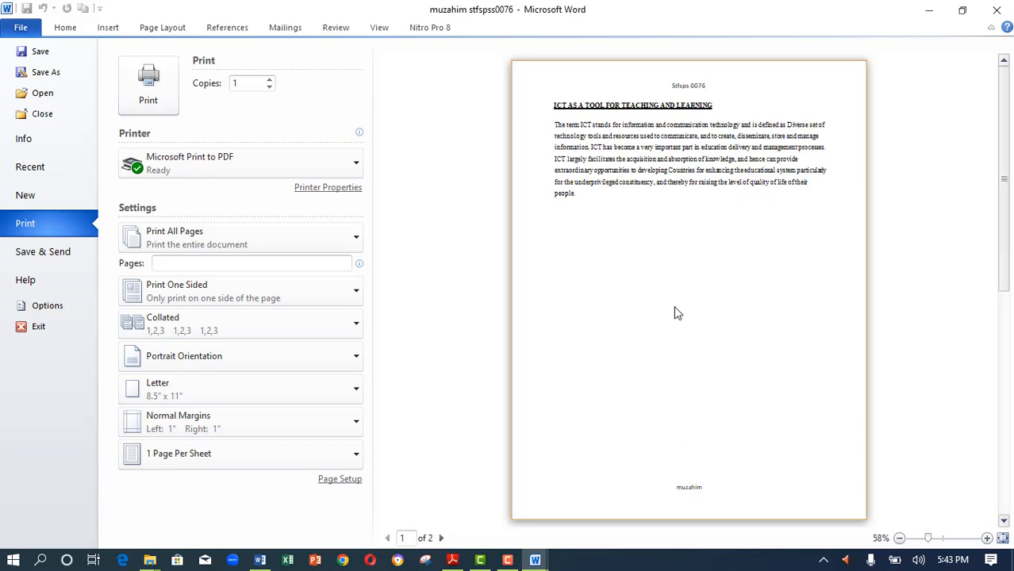
click(352, 165)
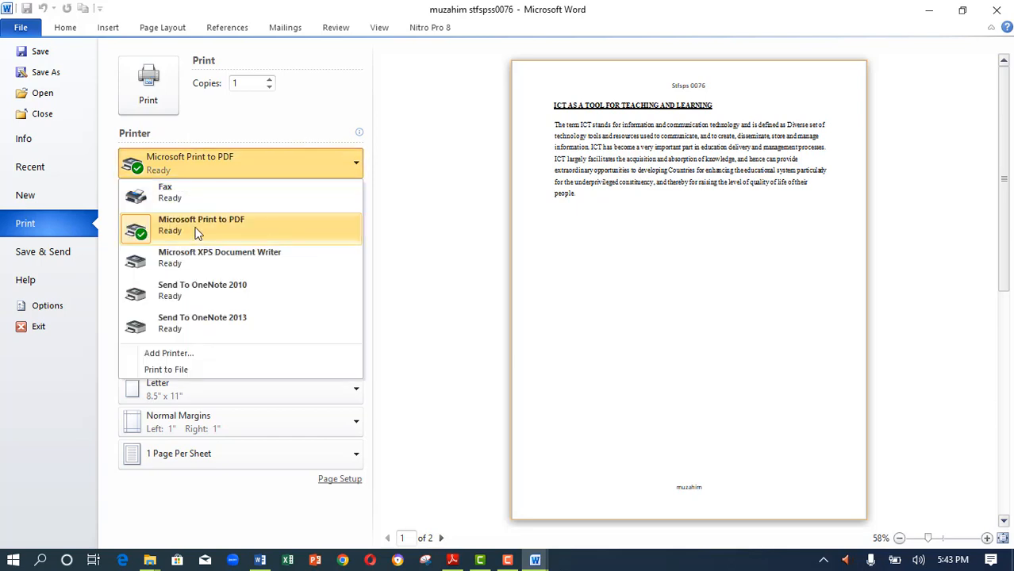
click(170, 228)
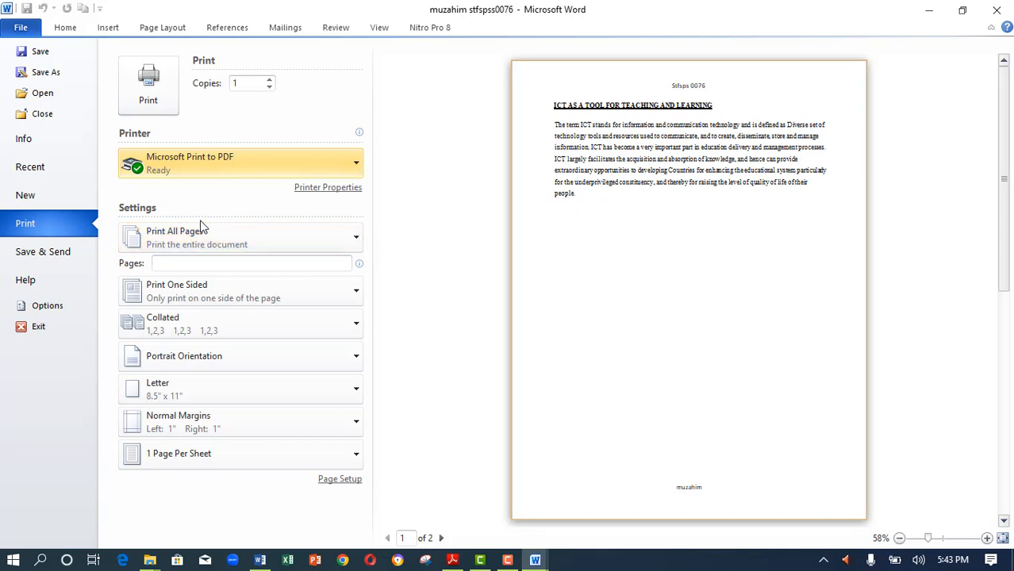
click(353, 238)
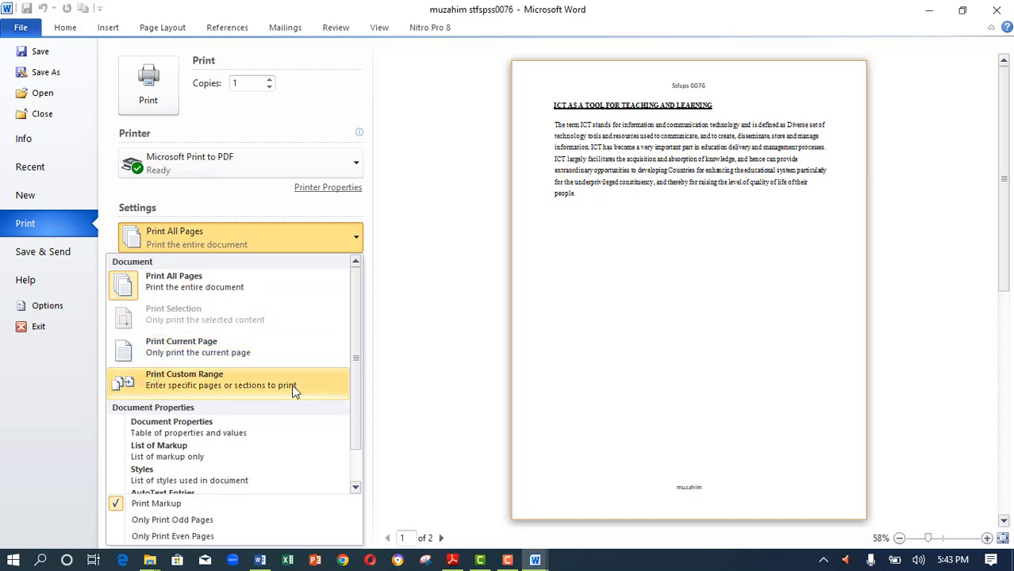
click(235, 235)
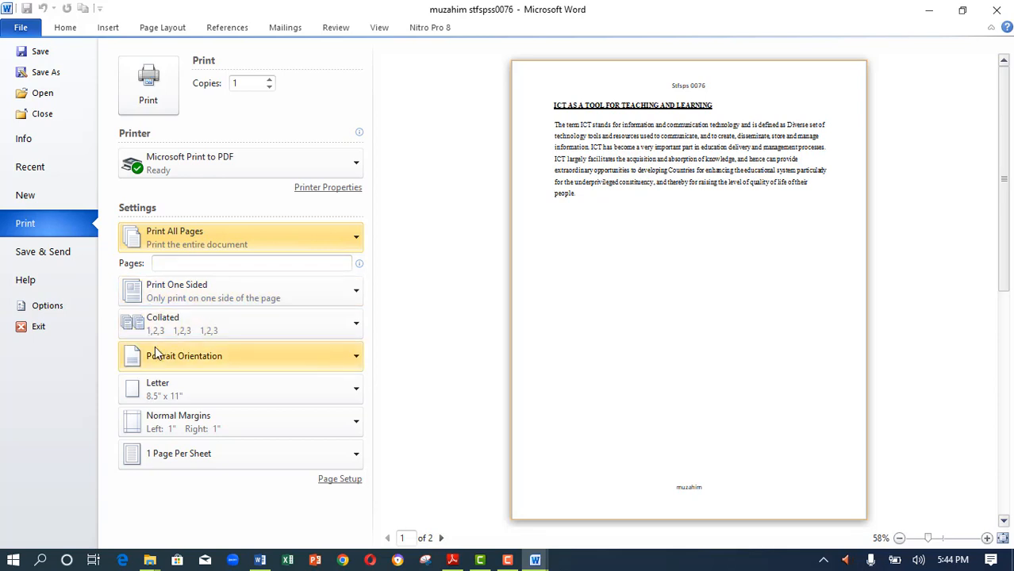
click(262, 364)
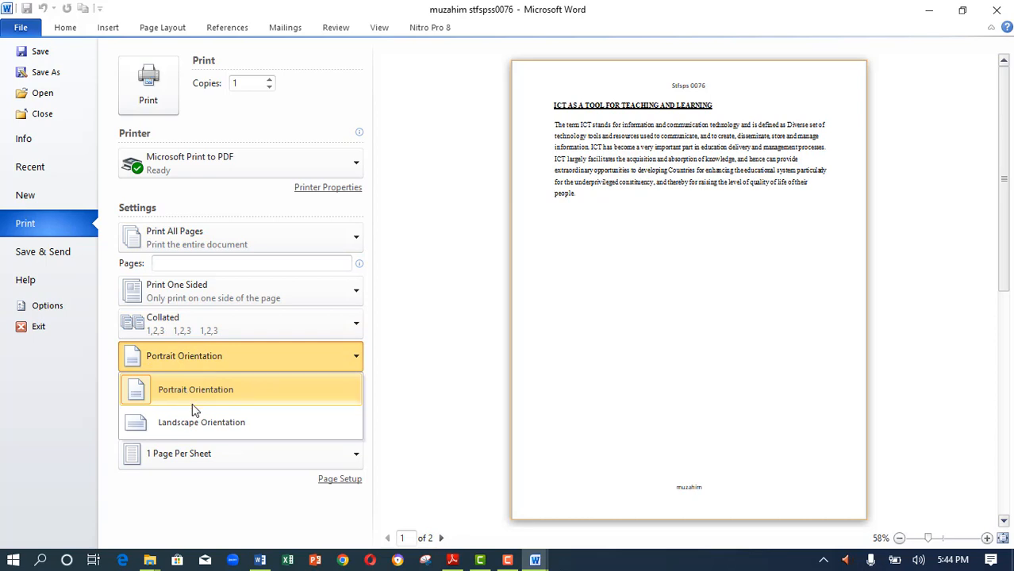
click(211, 387)
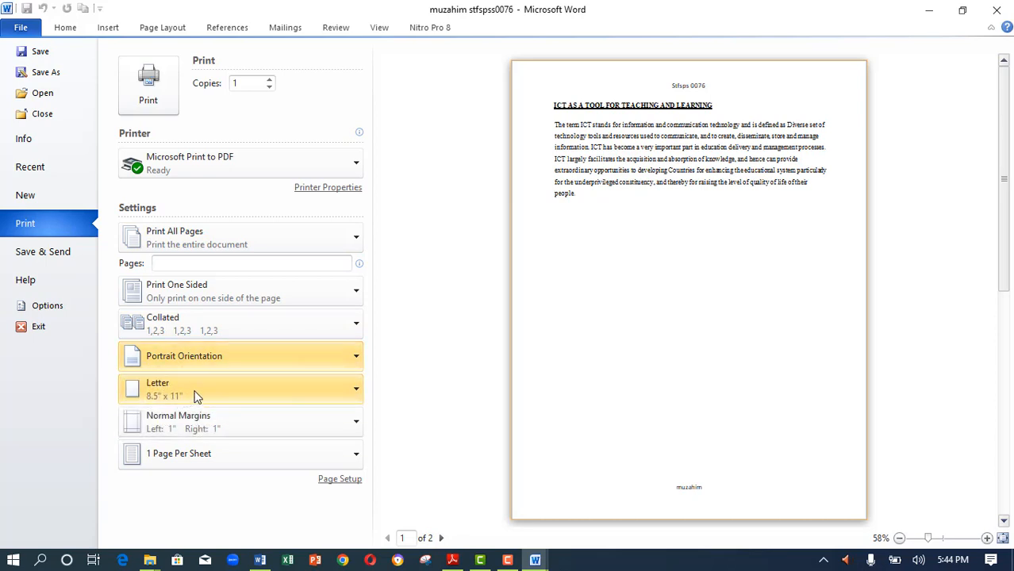
click(228, 394)
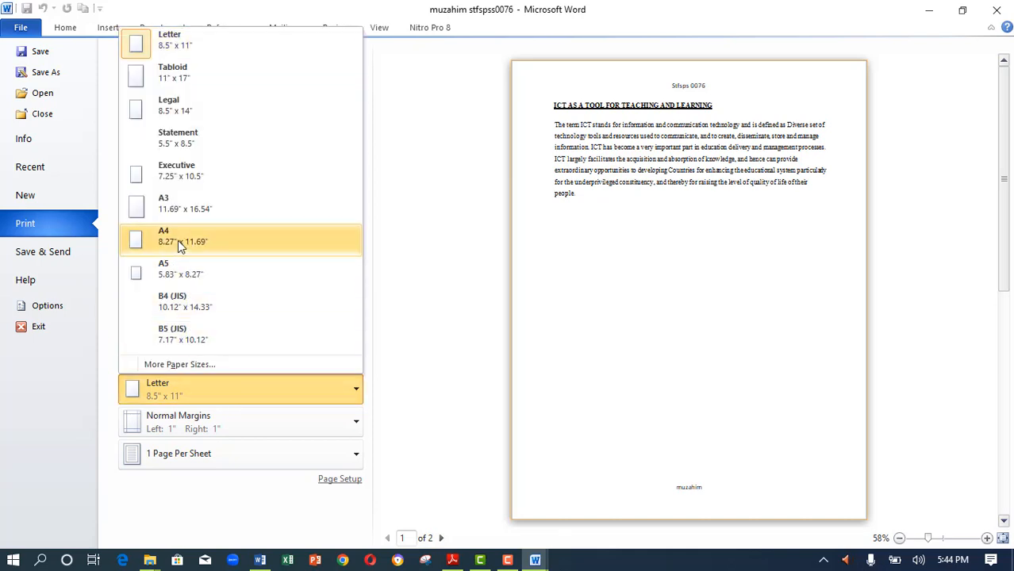
click(191, 389)
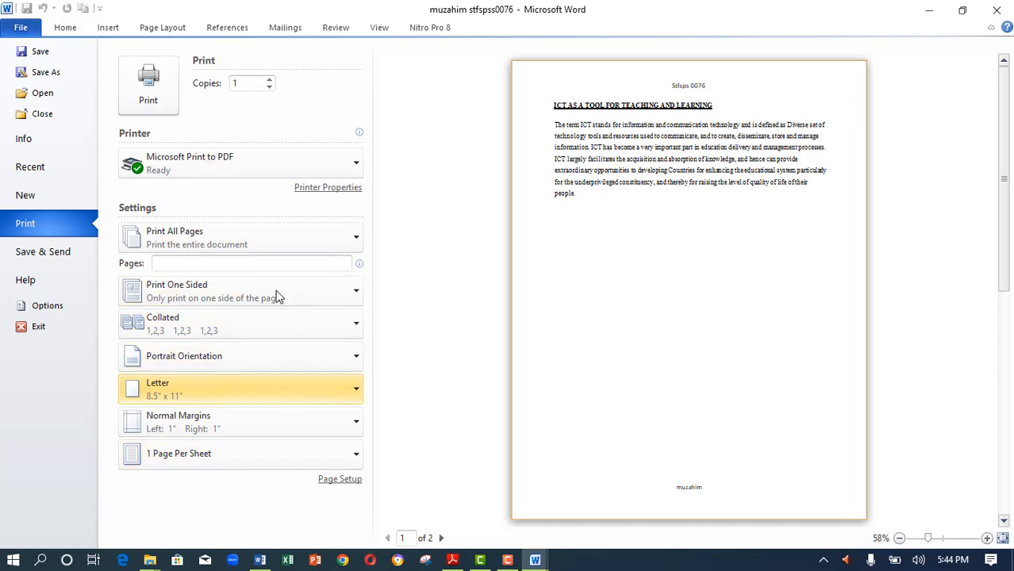
Step: Start printing, cancel the Save Print Output As dialog, and scroll back up the document
click(151, 91)
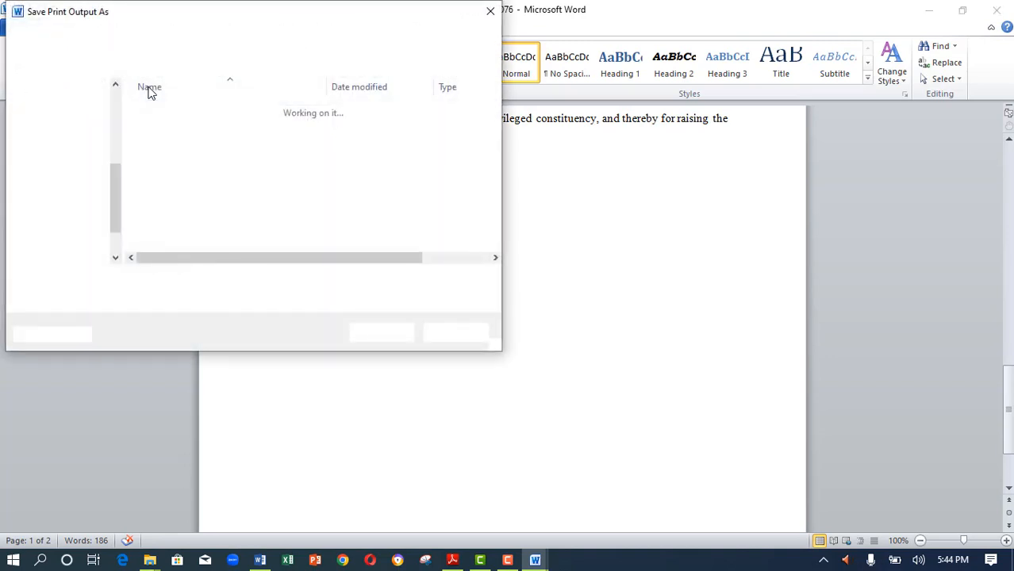
click(489, 12)
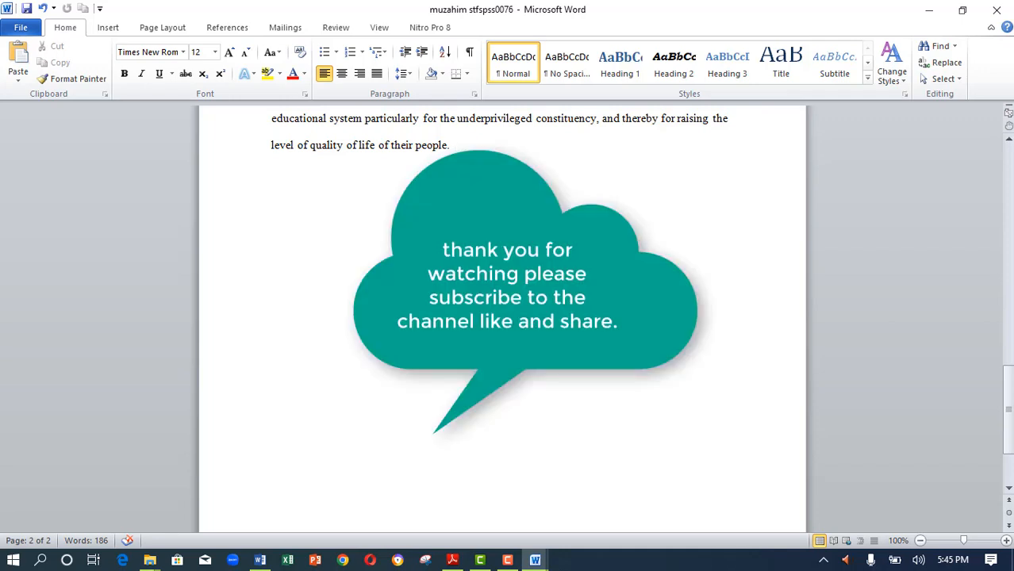
scroll(508, 317, up, 20)
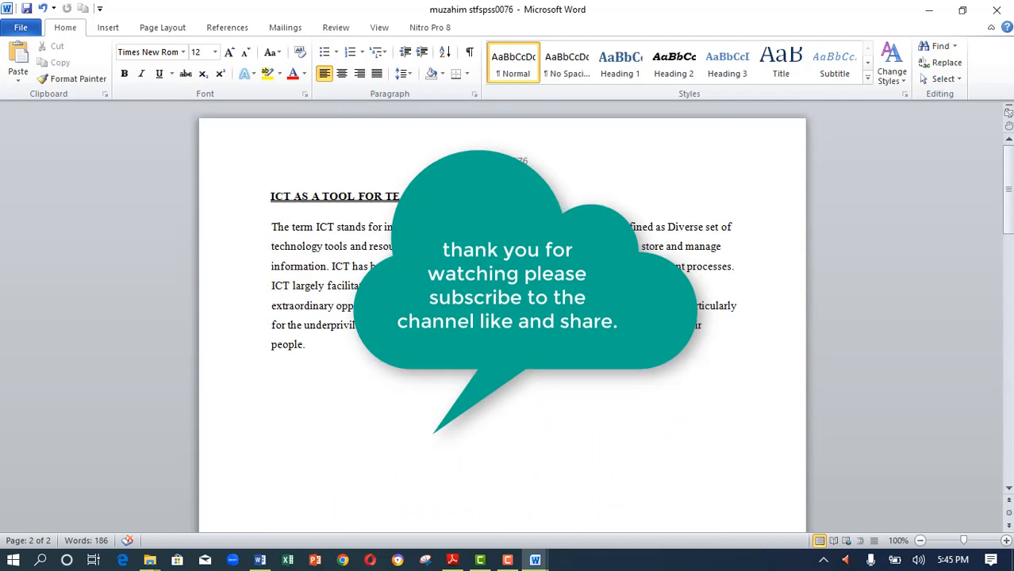